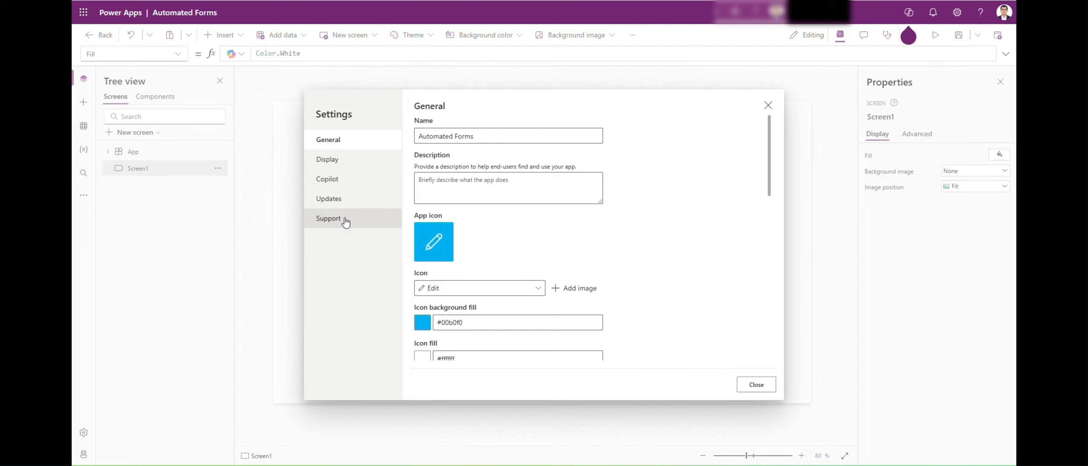
Step: Turn off Scale to fit in the app's display settings
click(350, 161)
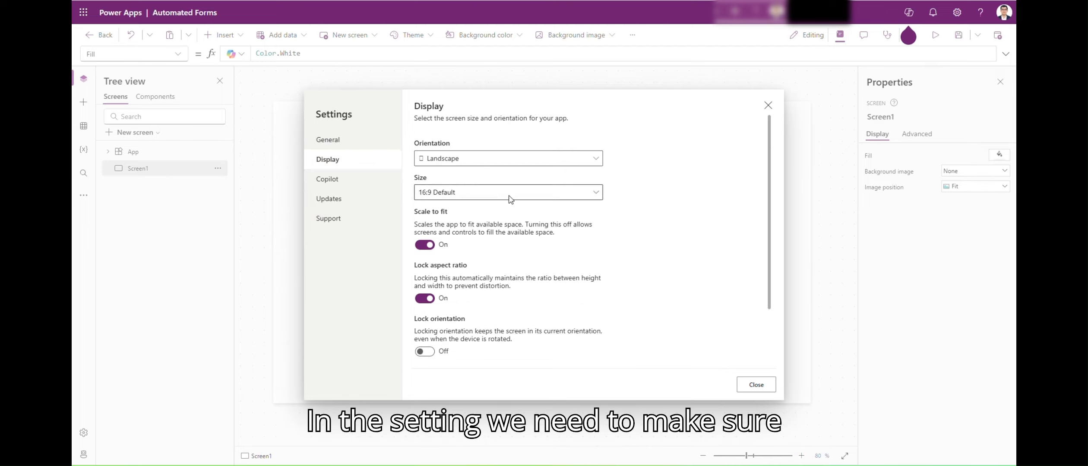
scroll(622, 264, down, 2)
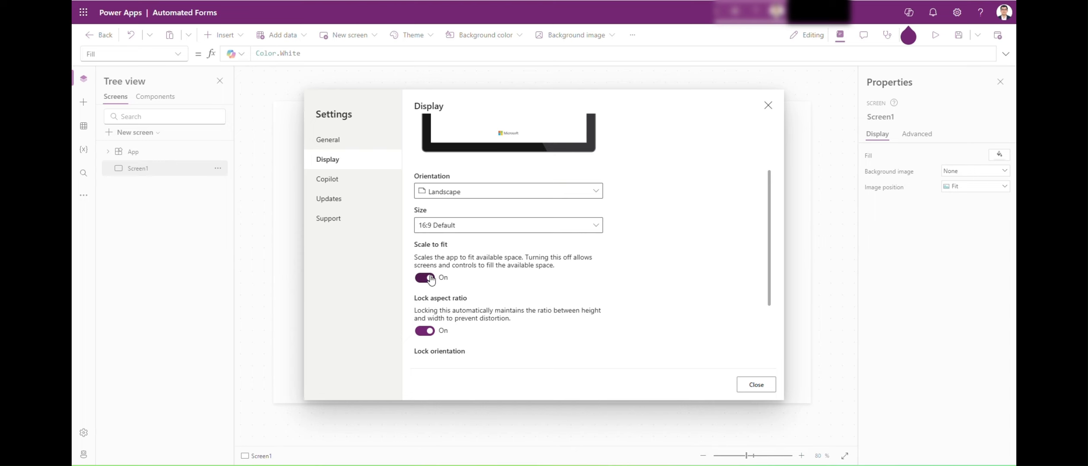
scroll(430, 281, down, 1)
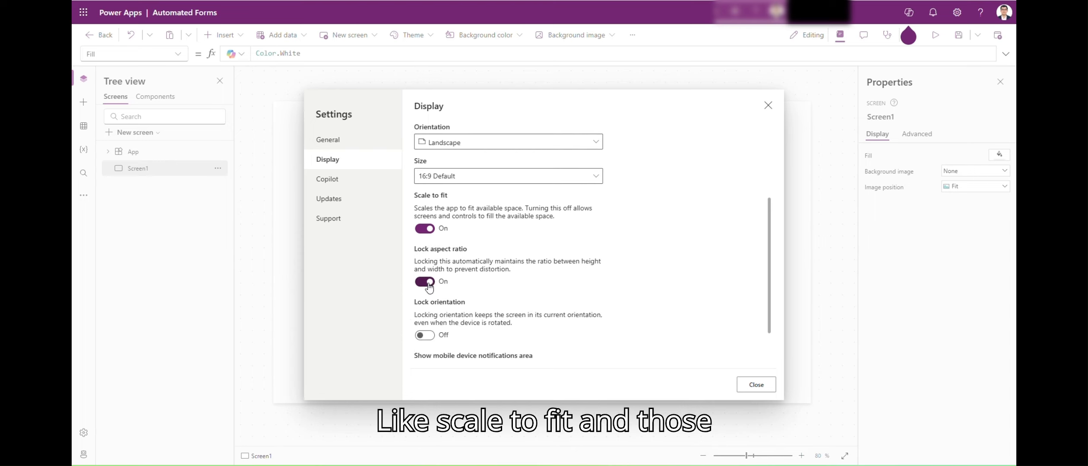
click(425, 229)
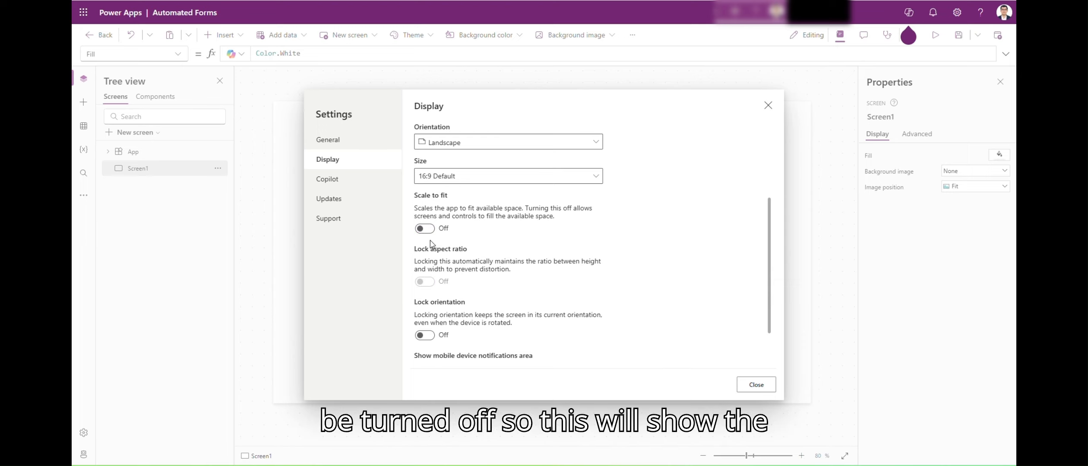
Step: Enable Modern controls and themes in the app's update settings and close the settings
click(338, 202)
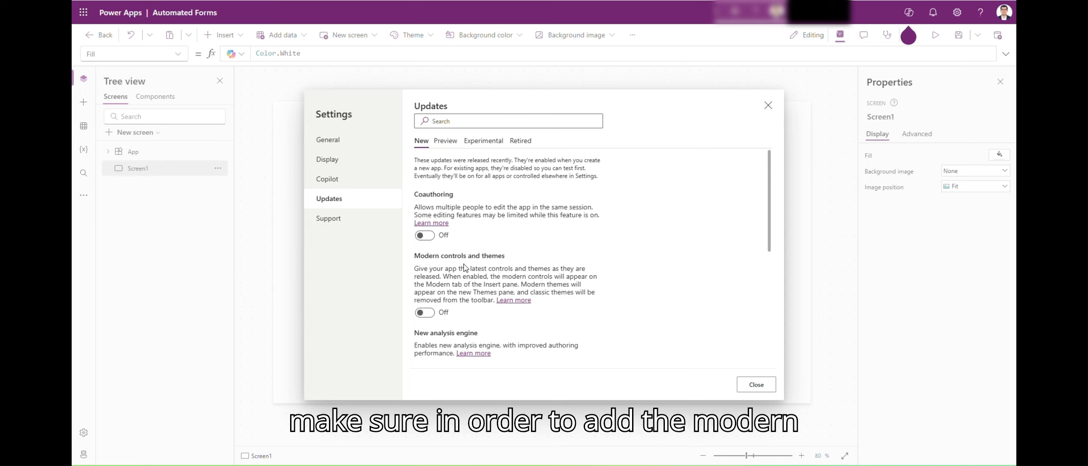
click(426, 314)
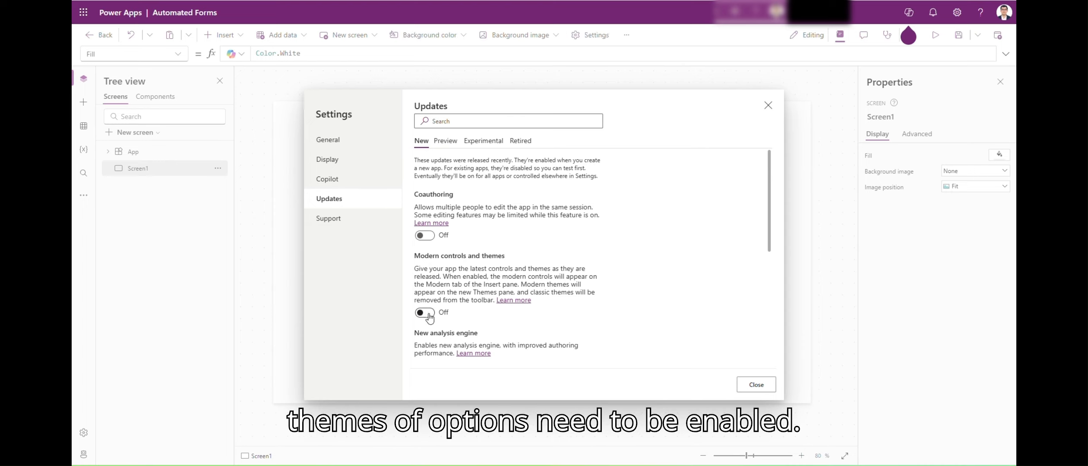
click(757, 385)
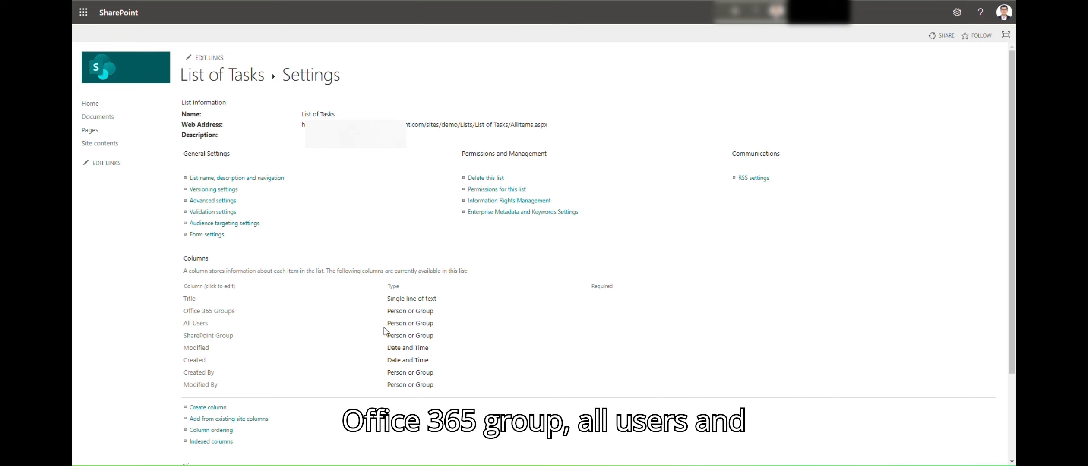
drag(387, 323, 433, 323)
key(ctrl+f)
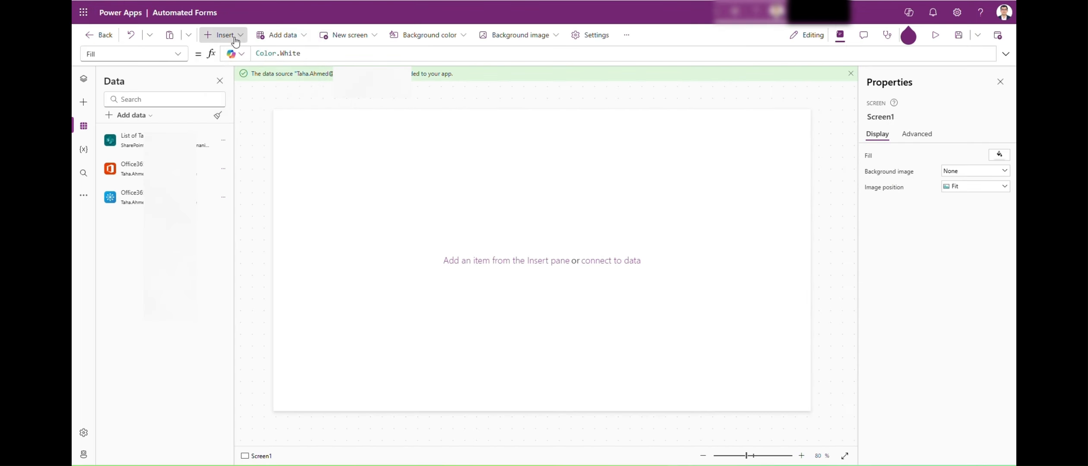
Step: Insert a modern Form on Screen1 and connect it to the List of Tasks data source
click(225, 35)
text(form)
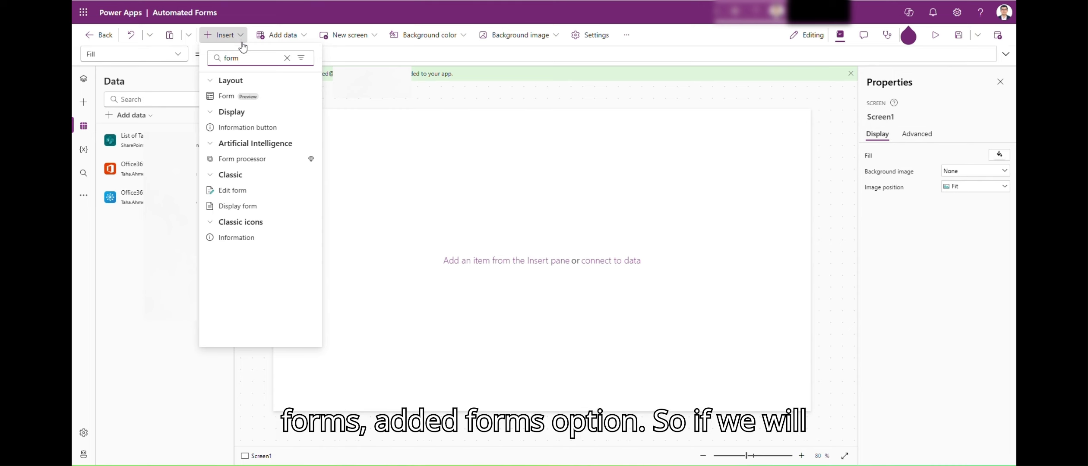
click(234, 40)
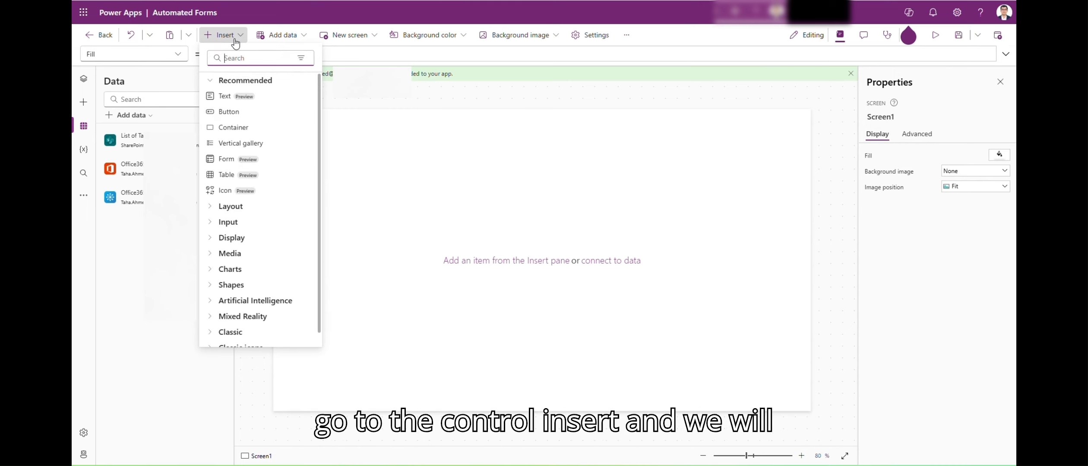
text(form)
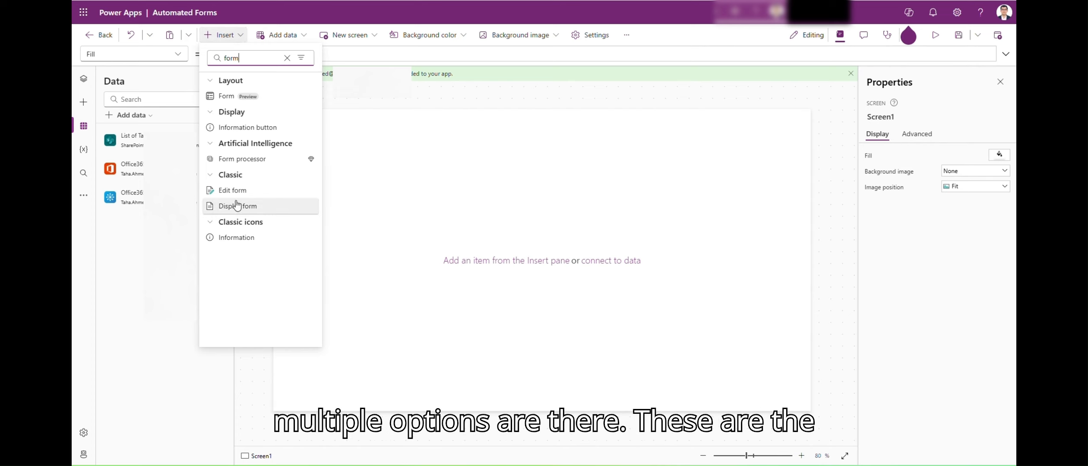
click(229, 99)
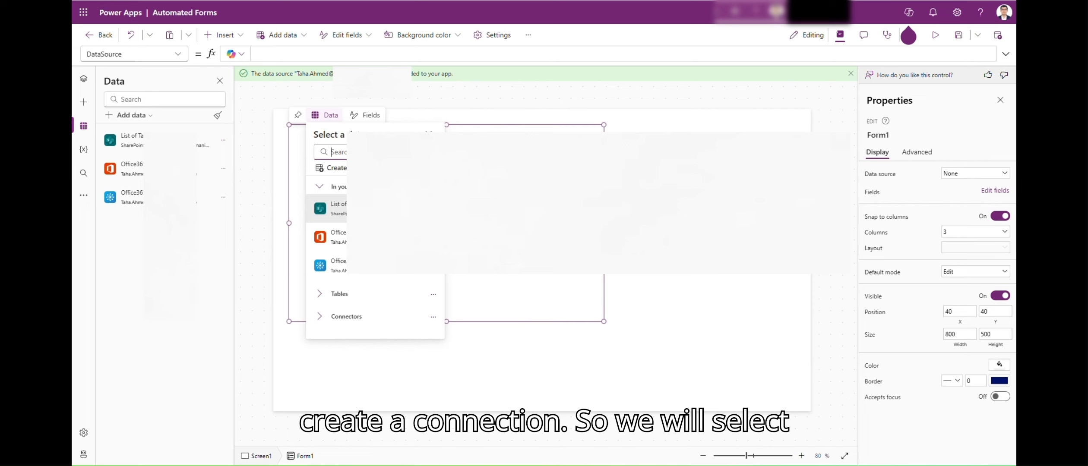
click(363, 208)
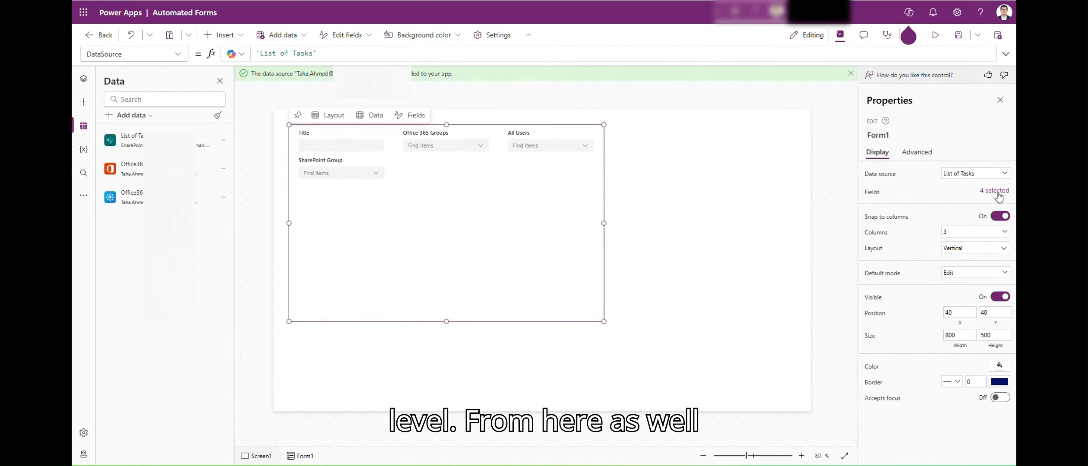
Step: Remove the Title field from the form's fields
click(994, 190)
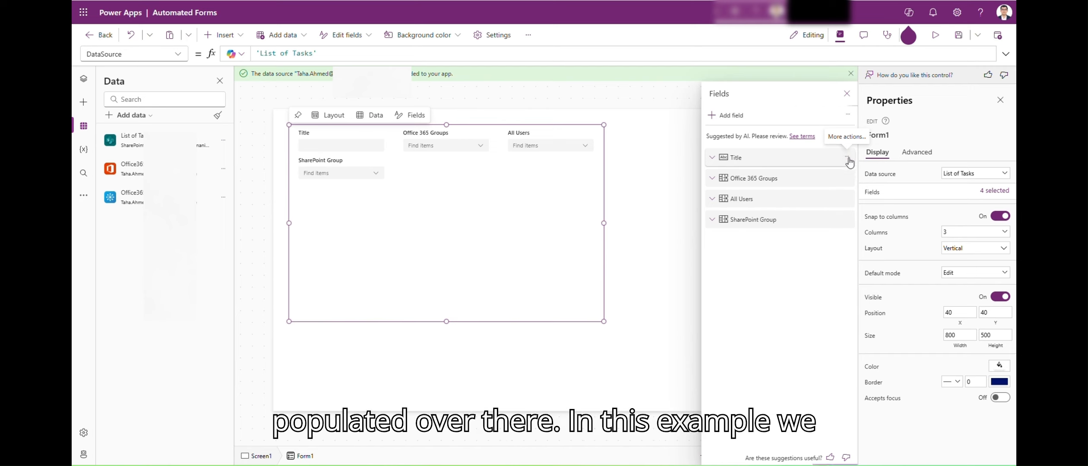
click(847, 159)
click(862, 207)
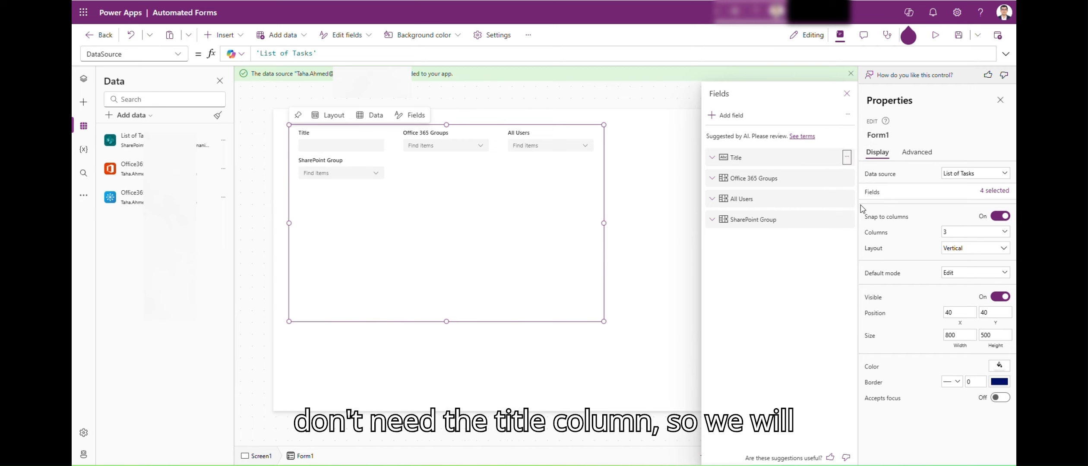
Step: Set the form's number of columns to 1
click(968, 235)
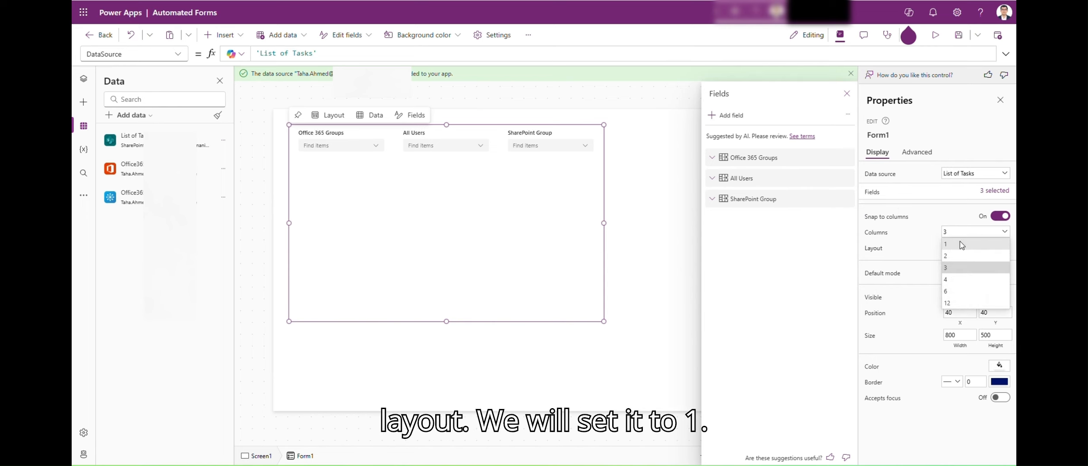
click(962, 244)
click(959, 234)
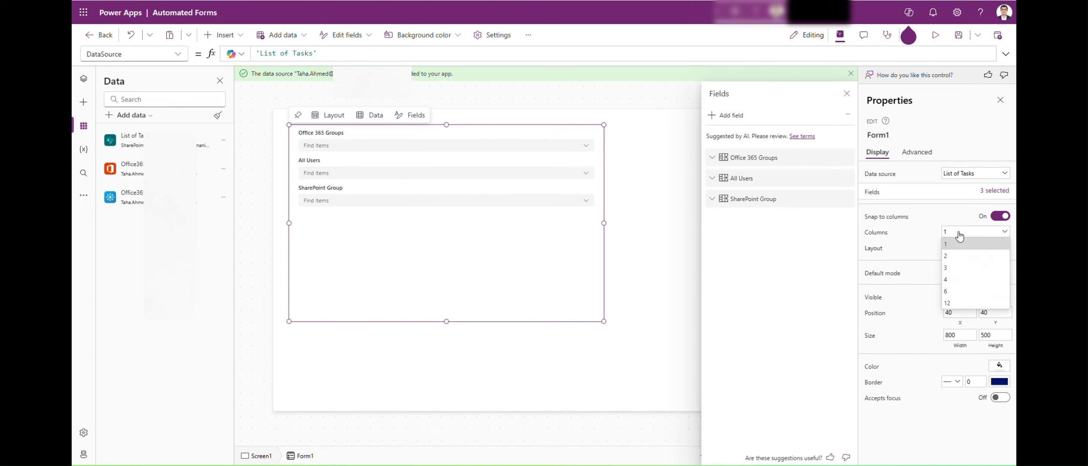
click(662, 199)
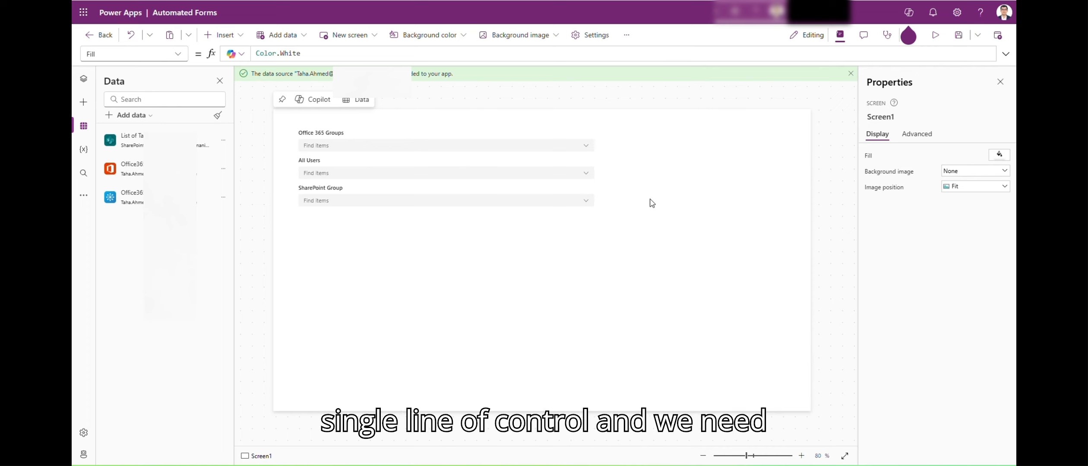
Step: Add a vertical container to Screen1 and move the form into it by cutting and pasting
click(83, 78)
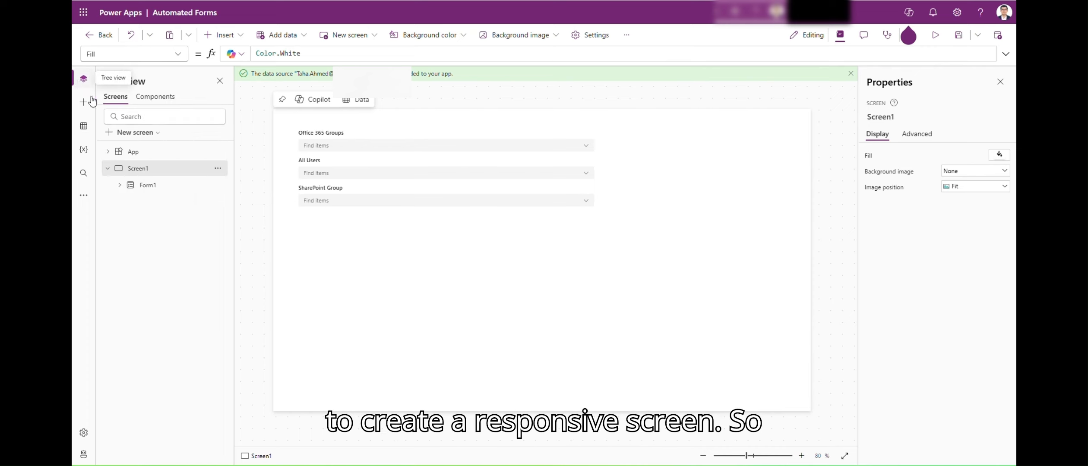
click(148, 185)
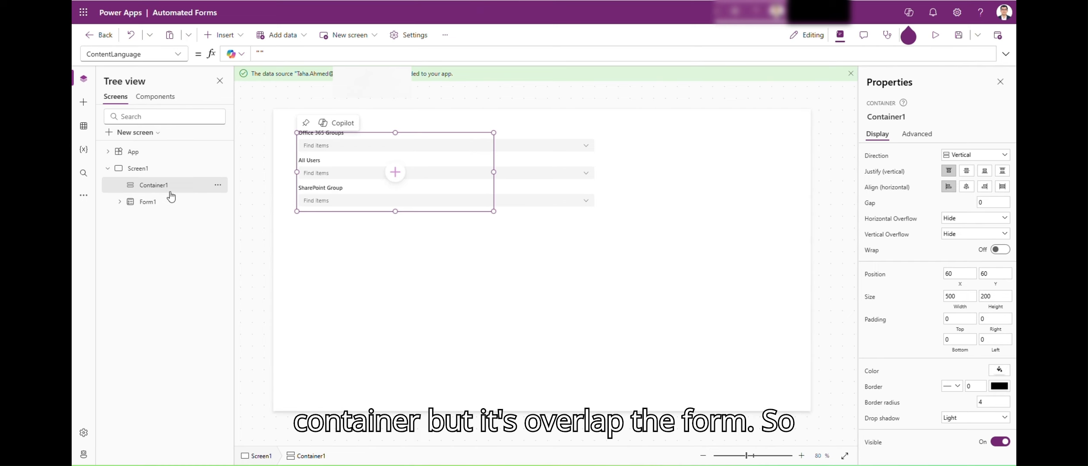
click(157, 203)
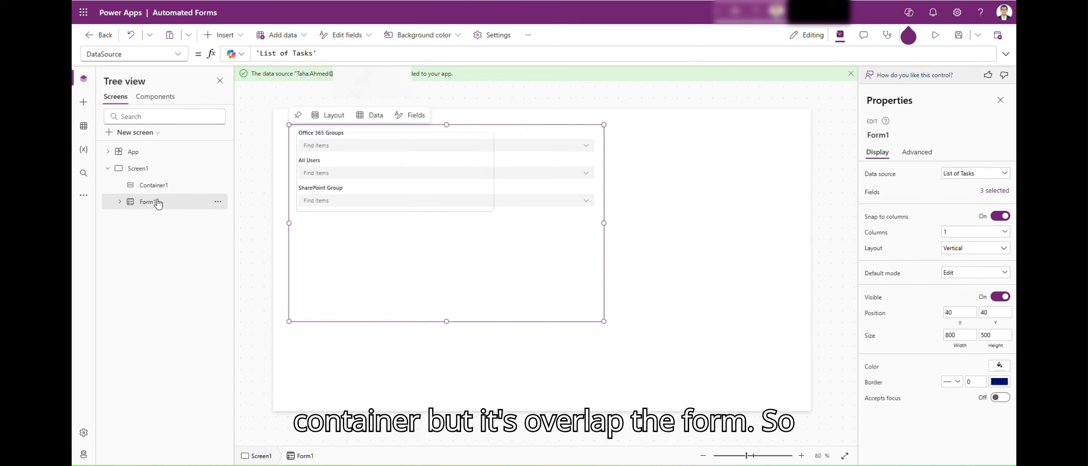
right_click(157, 202)
click(168, 213)
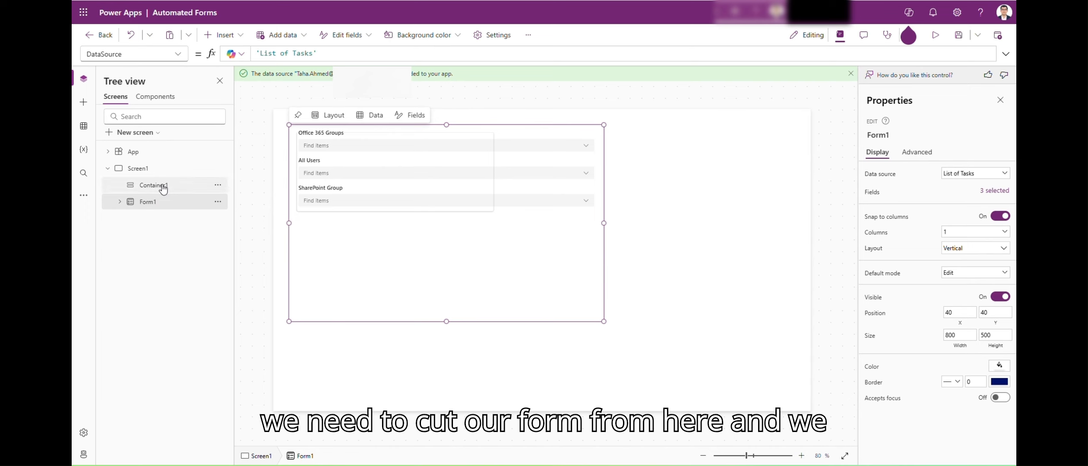
right_click(163, 189)
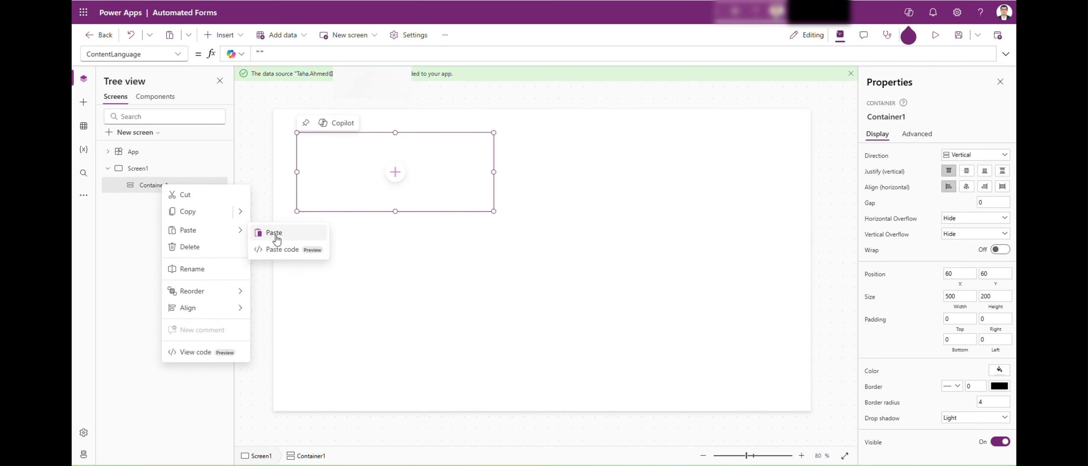
click(270, 236)
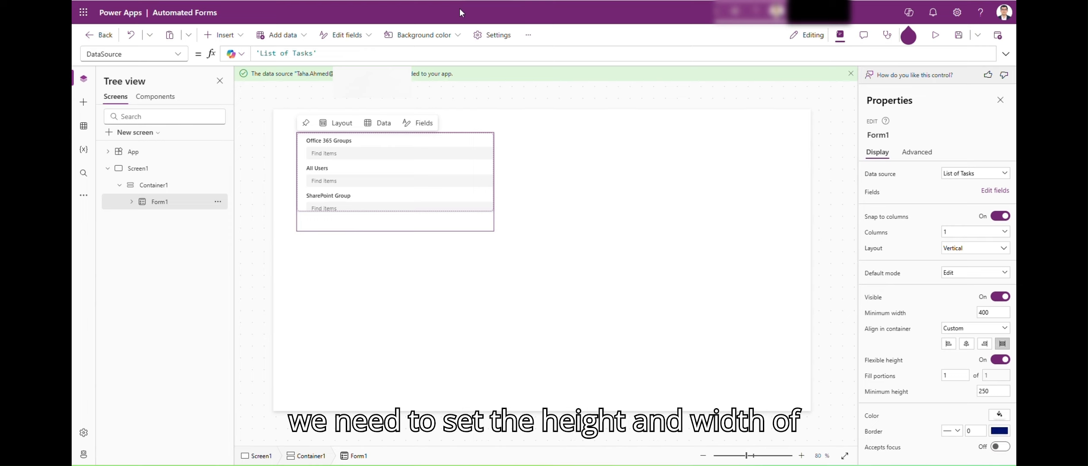
Step: Set the Width property of the container to Parent.Width
click(175, 186)
click(144, 54)
text(w)
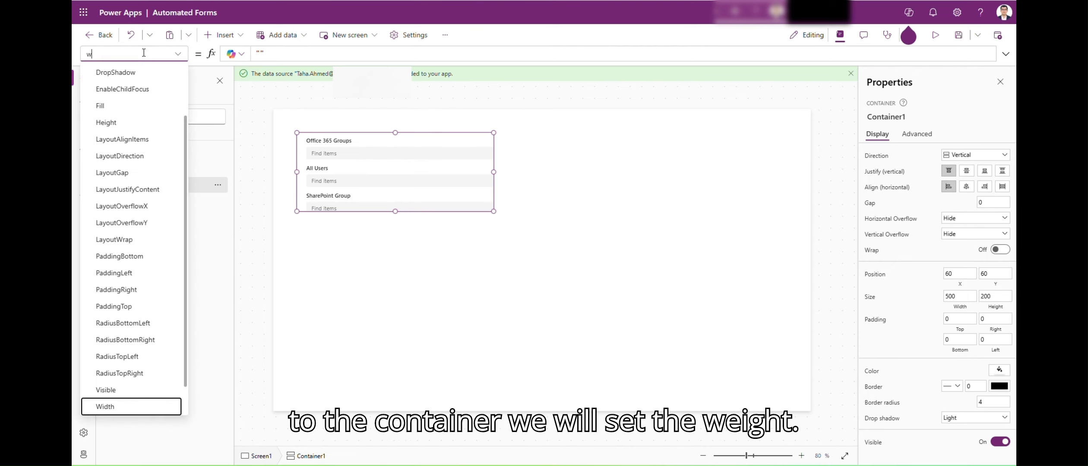
key(Tab)
click(293, 55)
key(ctrl+a)
text(p)
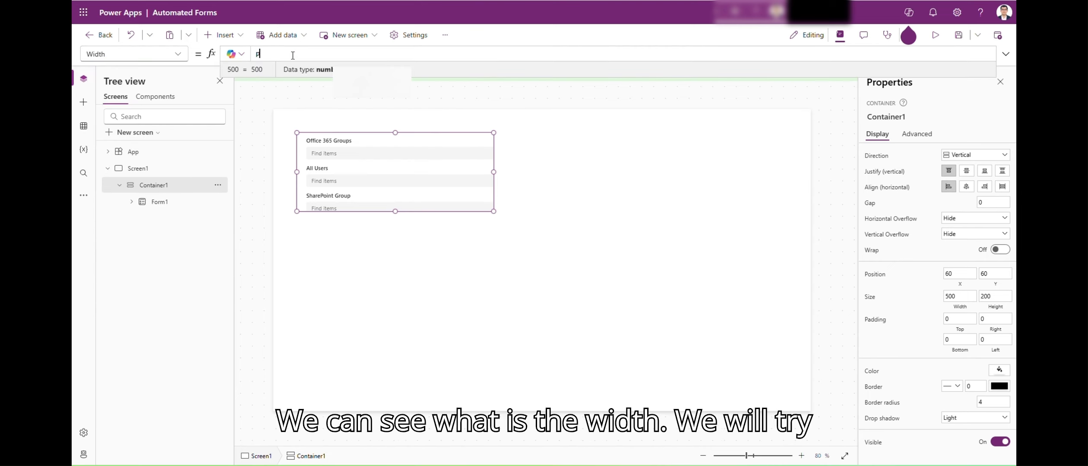
text(ar)
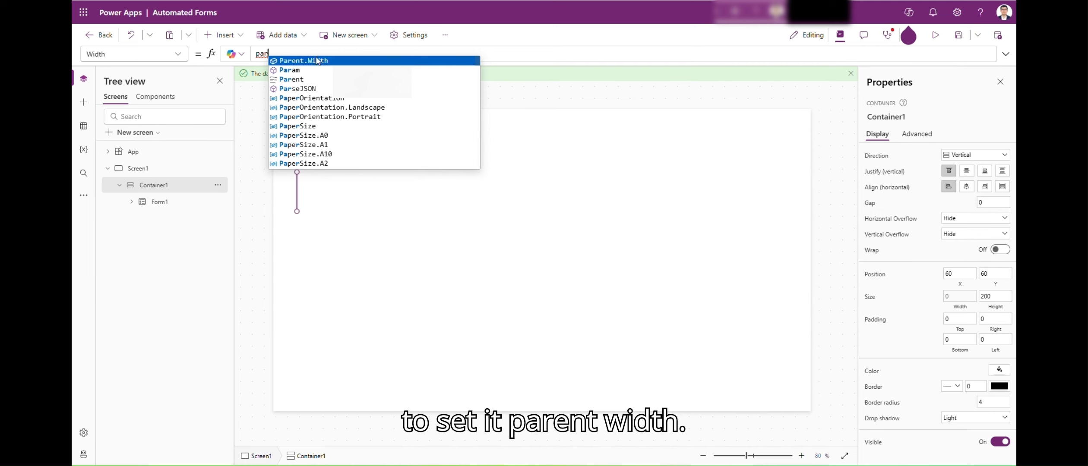
click(317, 61)
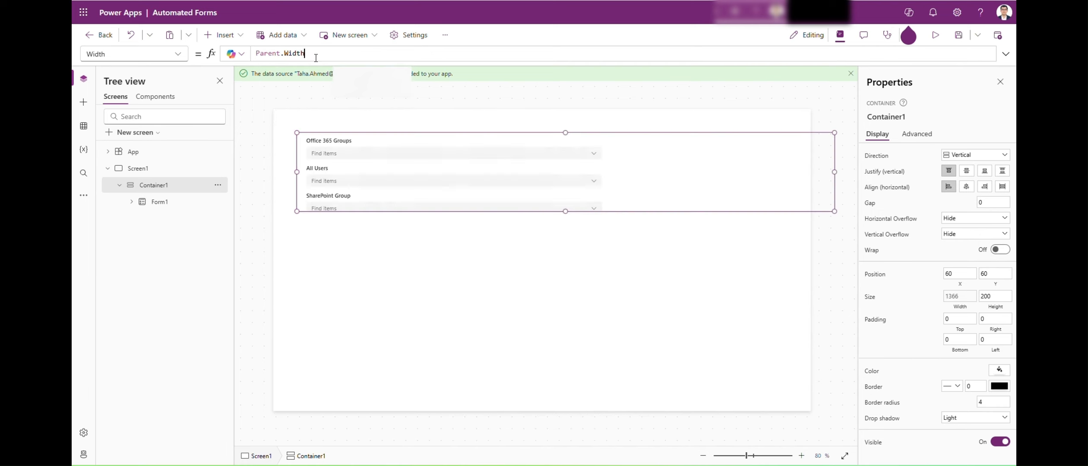
Step: Set the Height property of the container to Parent.Height
click(133, 51)
text(h)
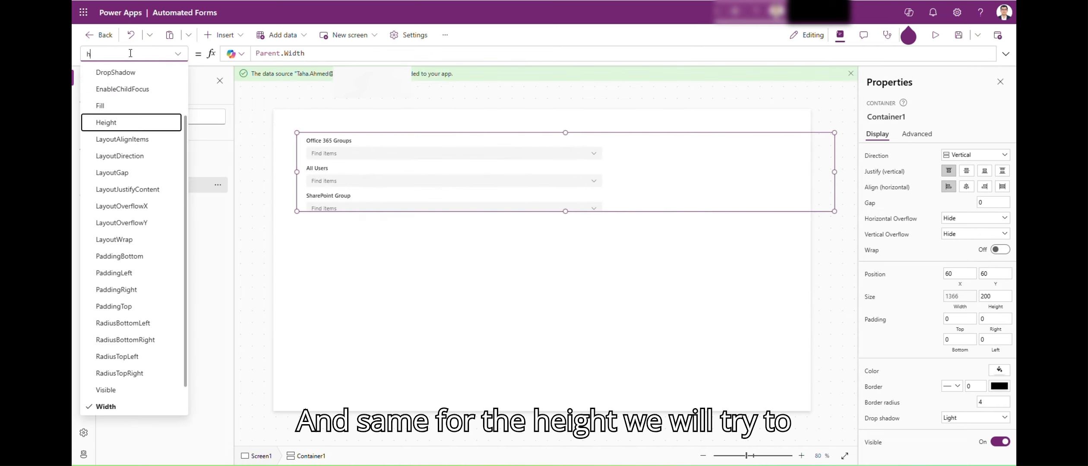
click(106, 122)
key(ctrl+a)
text(Par)
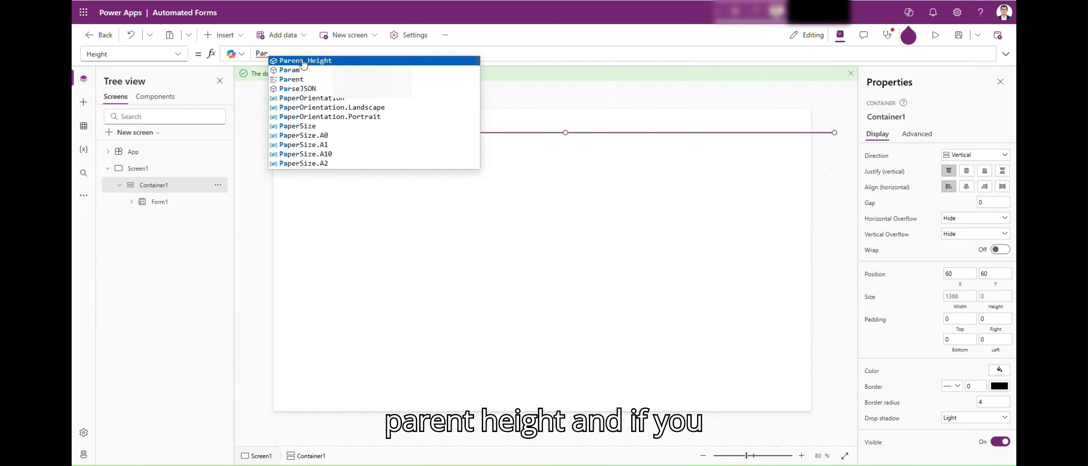
click(303, 60)
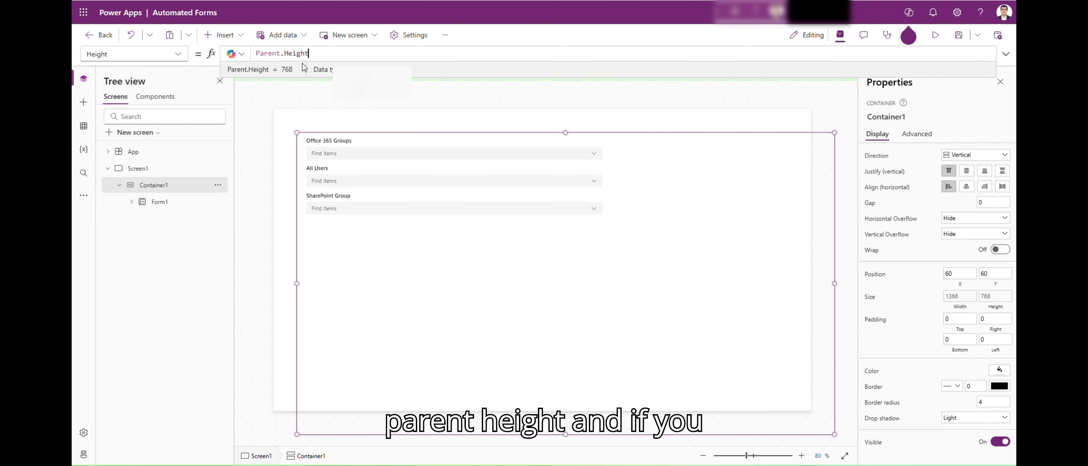
Step: Set the X property of the container to 0
click(134, 51)
click(131, 50)
text(x)
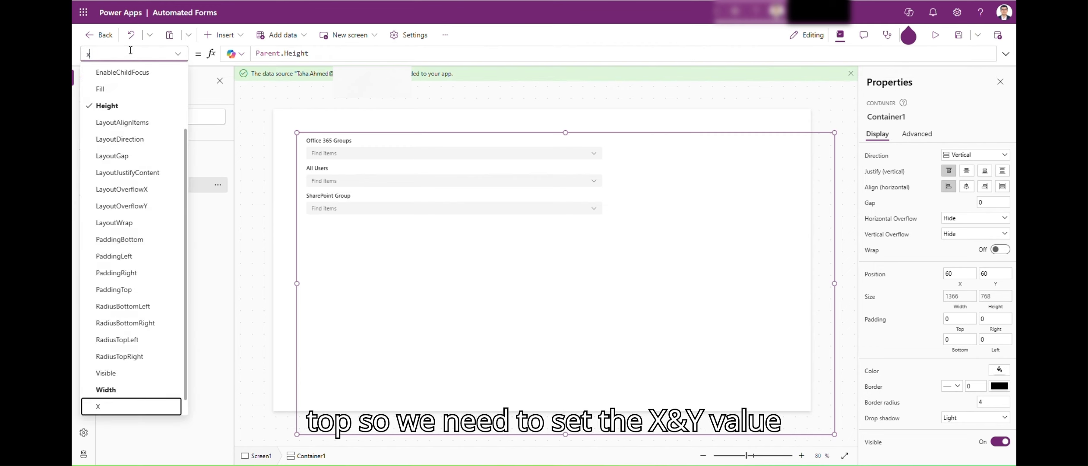
key(Return)
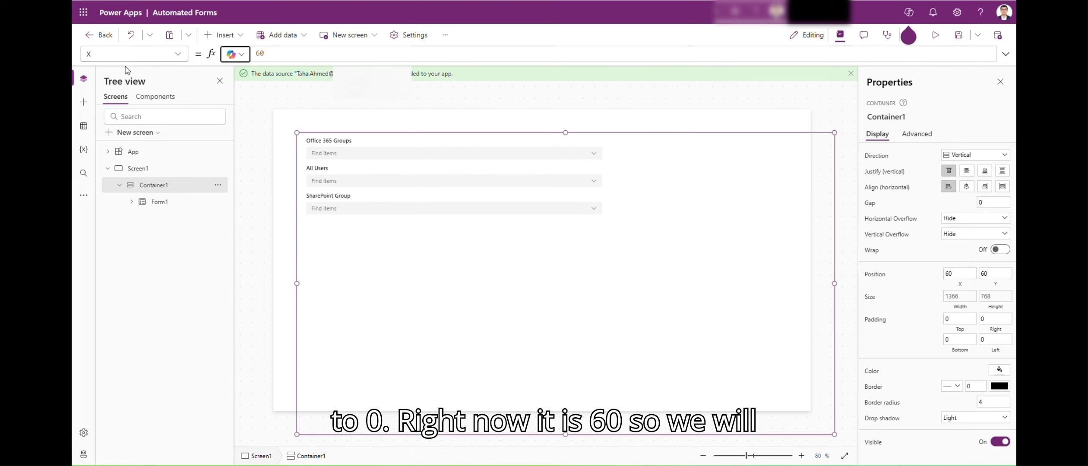
click(271, 56)
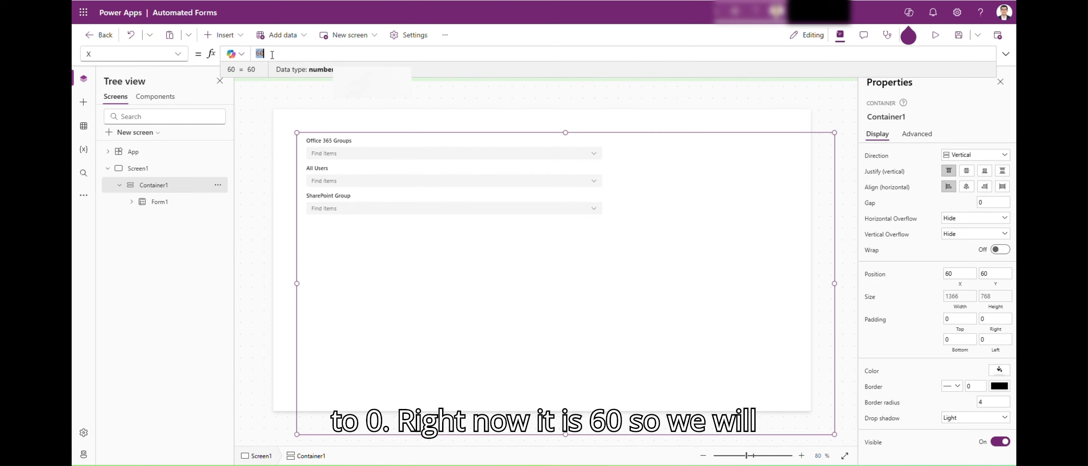
text(0)
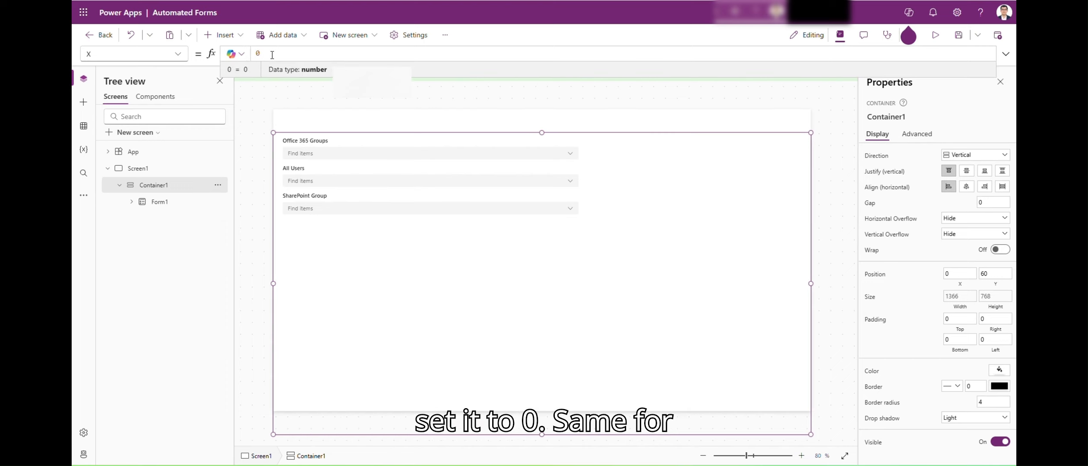
Step: Set the Y property of the container to 0
click(153, 52)
text(y)
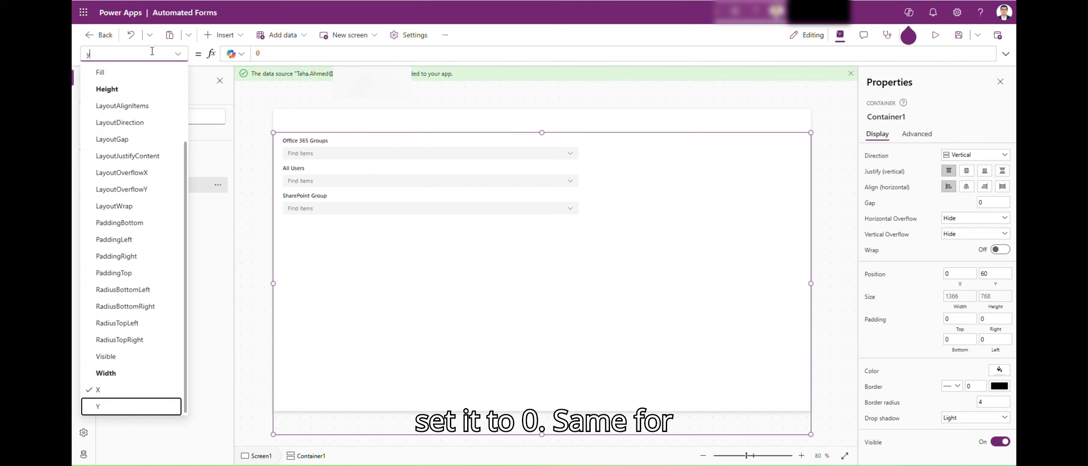
key(Tab)
double_click(261, 53)
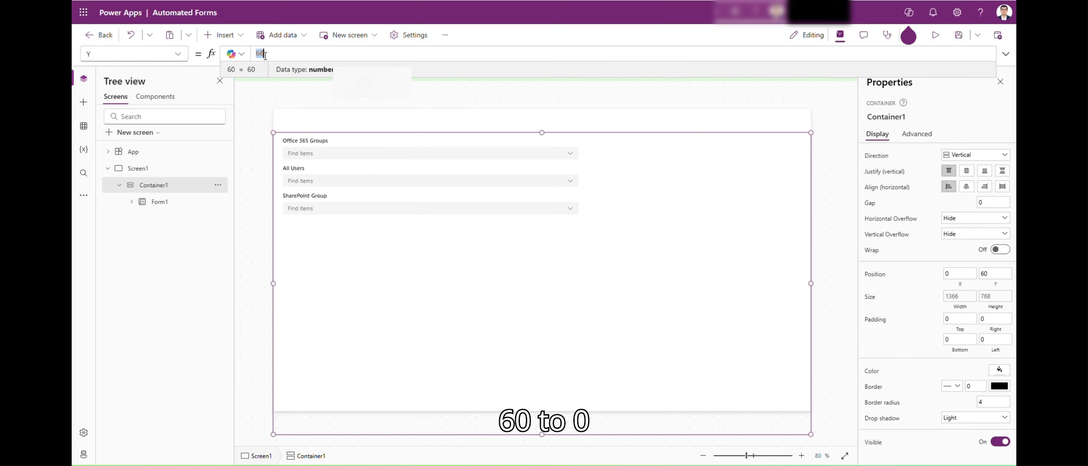
text(0)
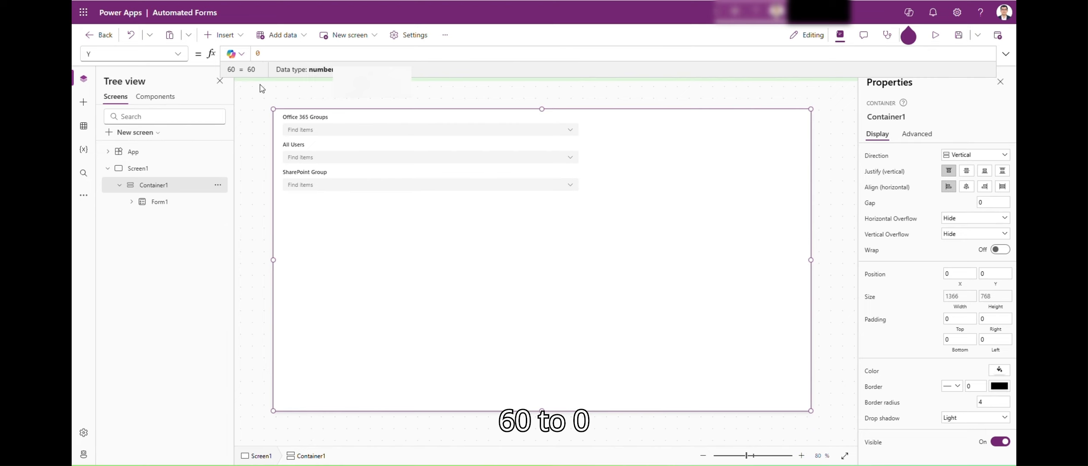
click(260, 175)
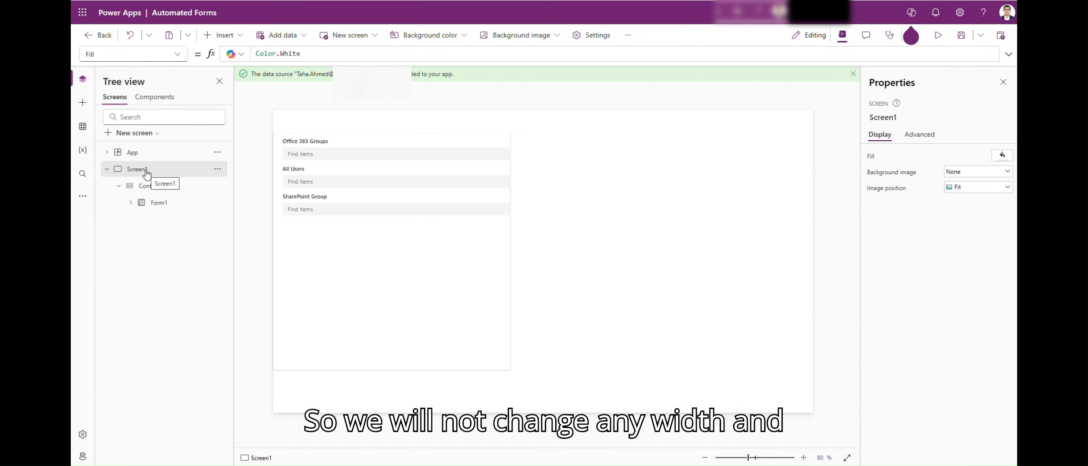
Step: Set the Width property of the container under Screen1 to Parent.Width - 60
click(139, 190)
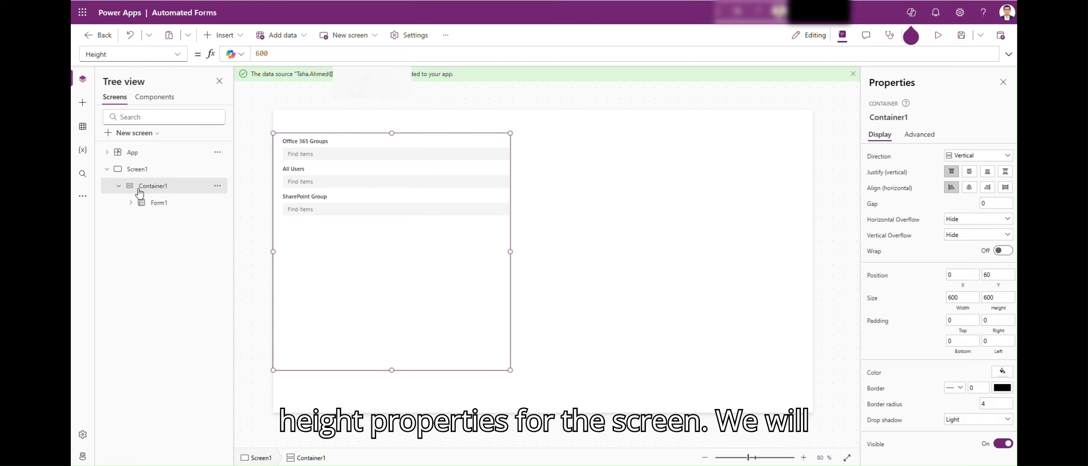
click(137, 56)
text(w)
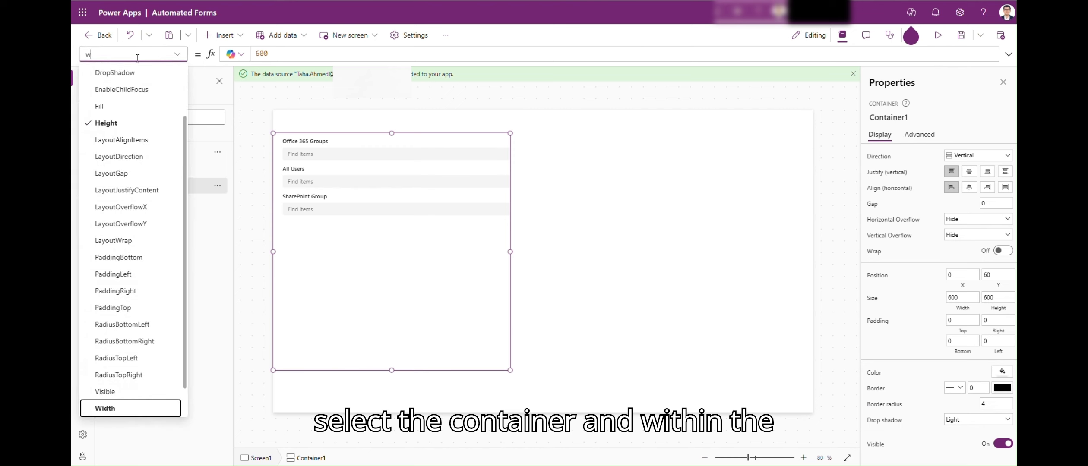
key(Return)
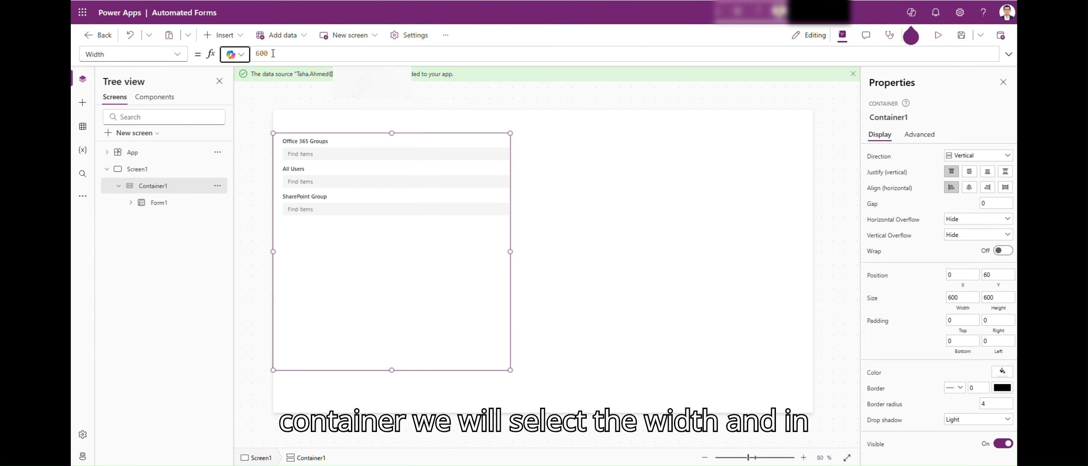
click(273, 53)
double_click(282, 53)
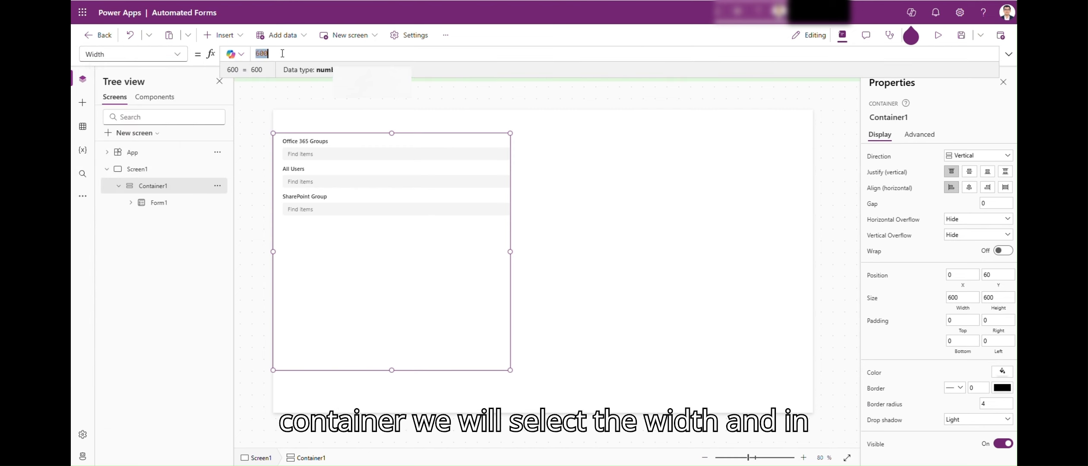
text(Pat)
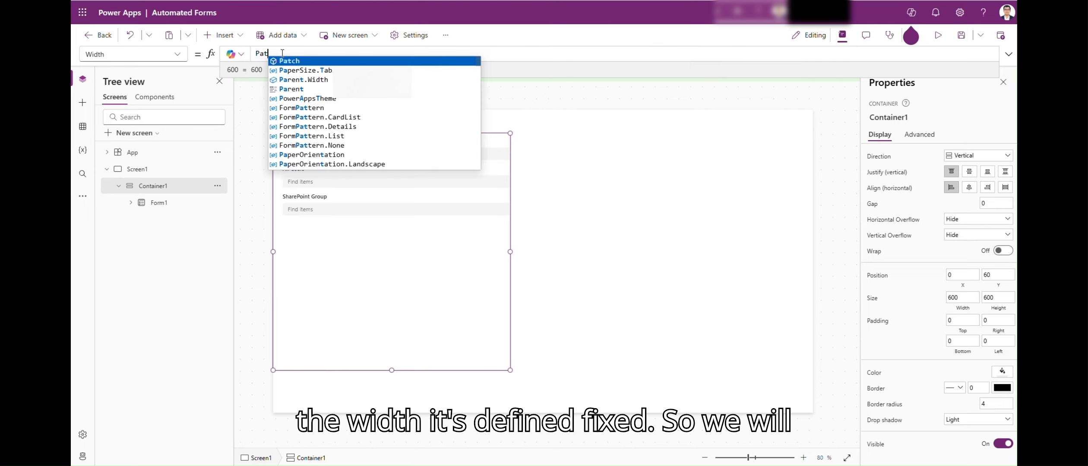
key(BackSpace)
text(ren)
key(Tab)
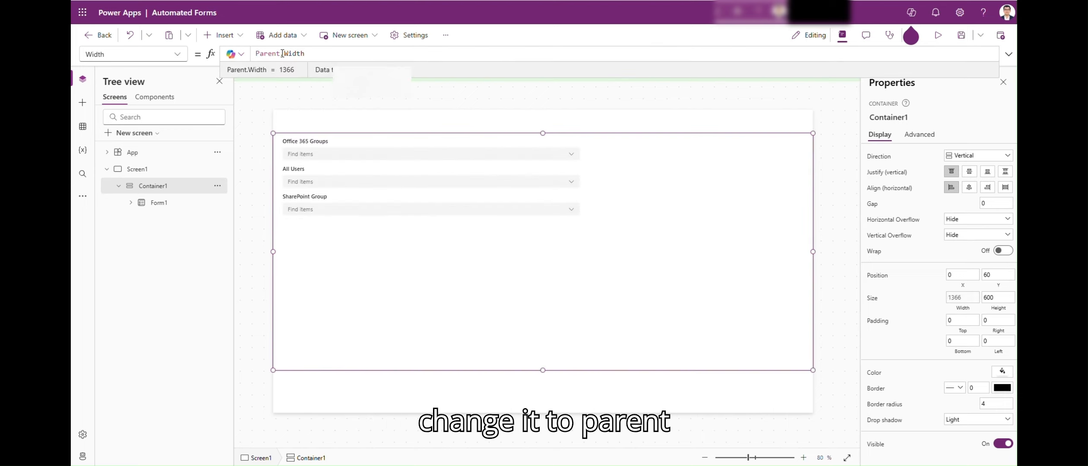
text(- 60)
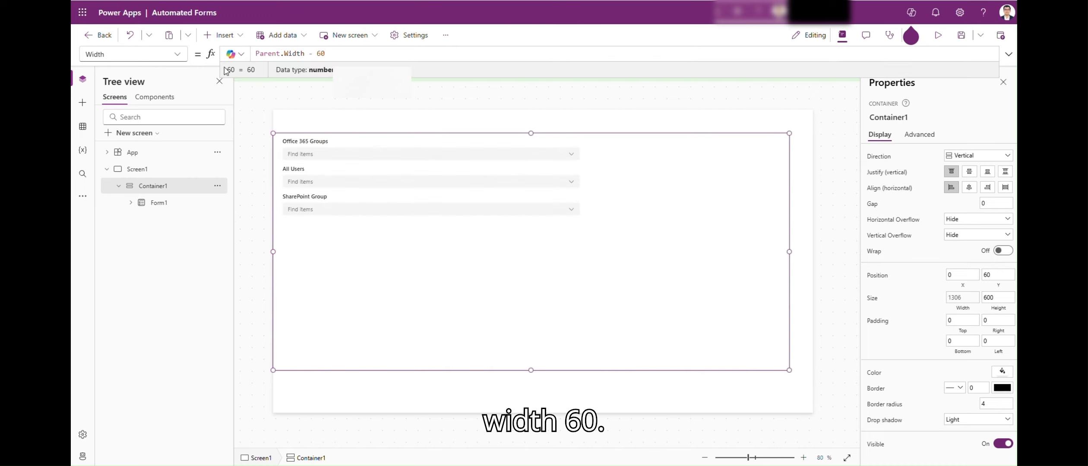
Step: Copy the container's width formula and adapt it to set the container's Height property to Parent.Height - 60
key(ctrl+a)
key(ctrl+c)
click(135, 52)
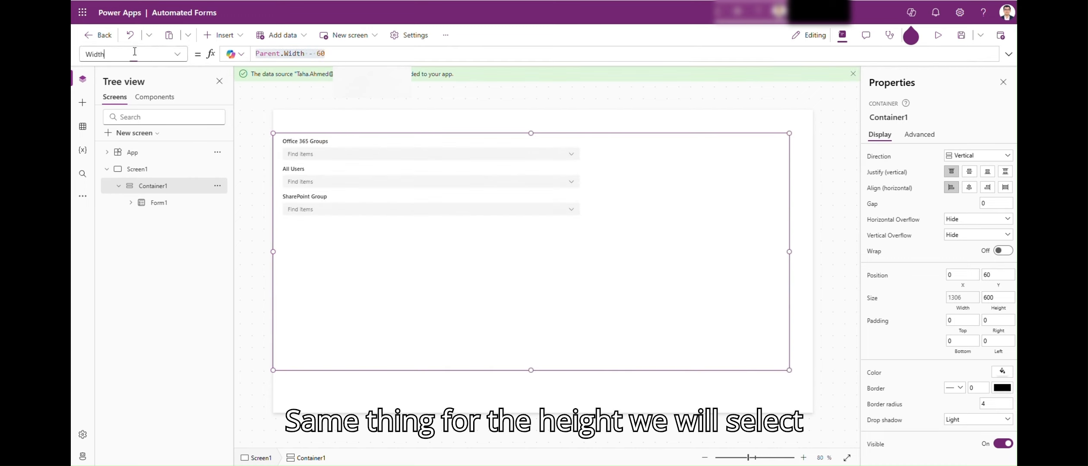
text(h)
key(Return)
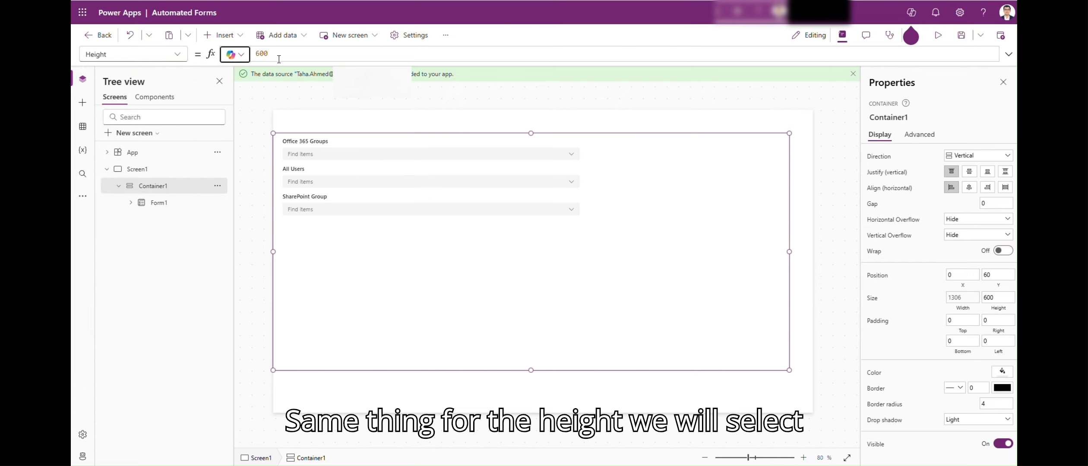
click(281, 54)
double_click(296, 54)
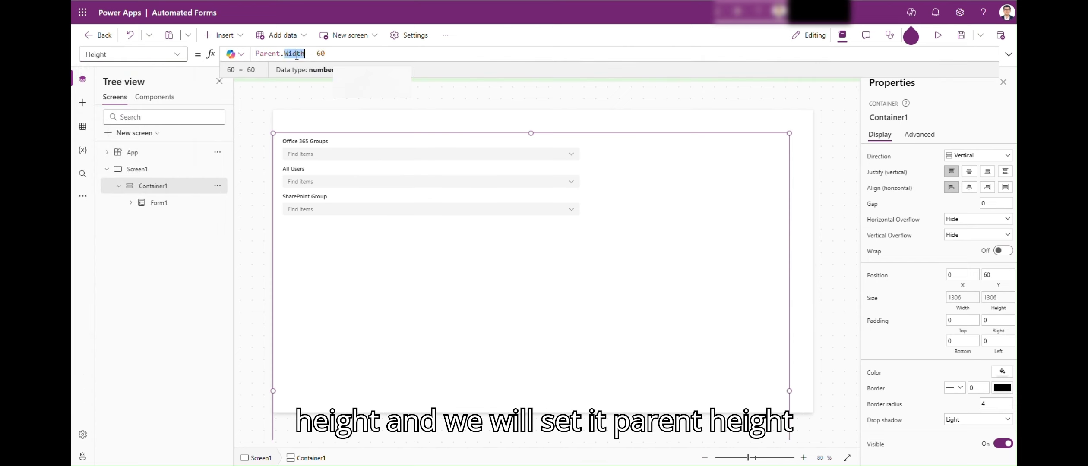
text(he)
click(309, 61)
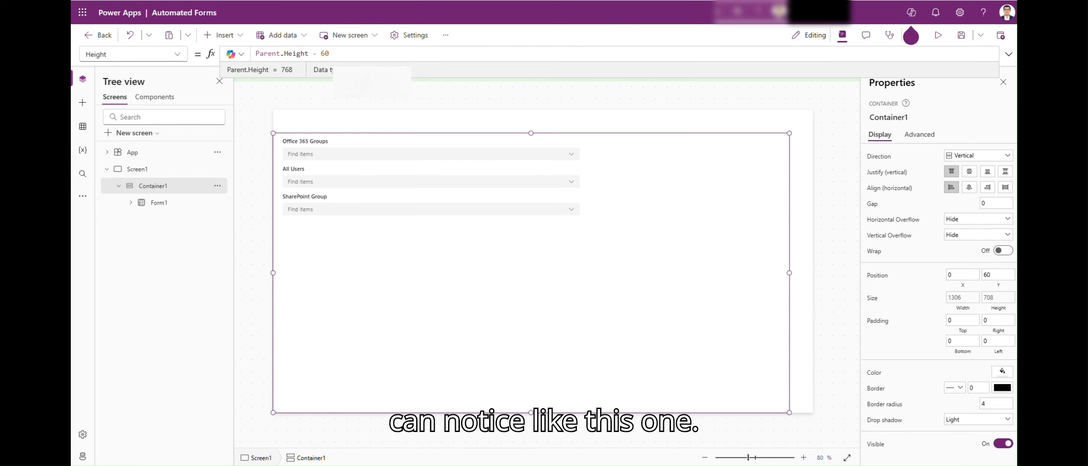
Step: Set the Width property of the form inside the container to Parent.Width - 60
click(159, 203)
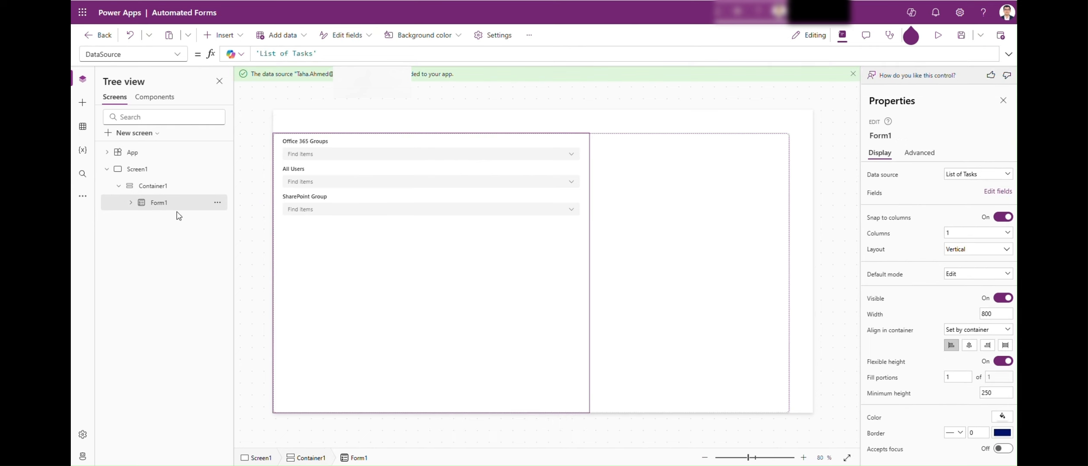
click(137, 52)
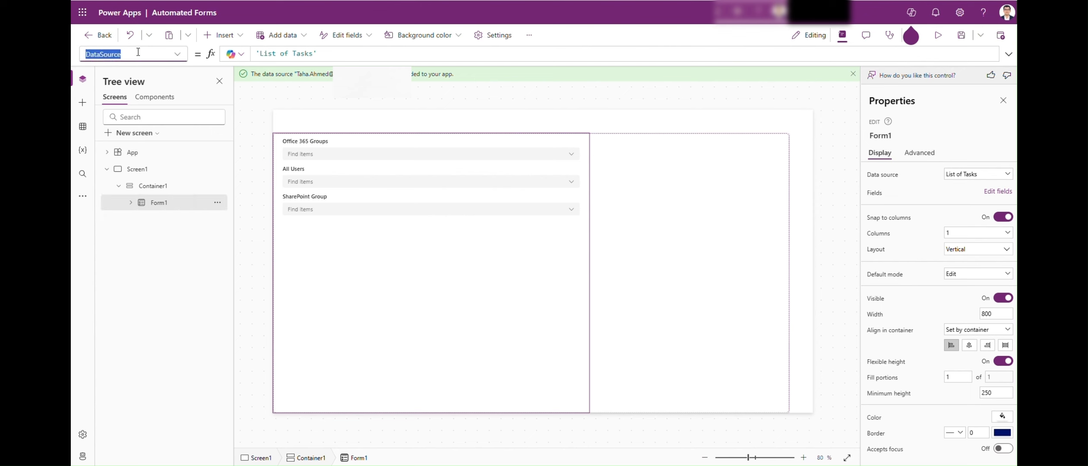
text(w)
key(Tab)
double_click(295, 54)
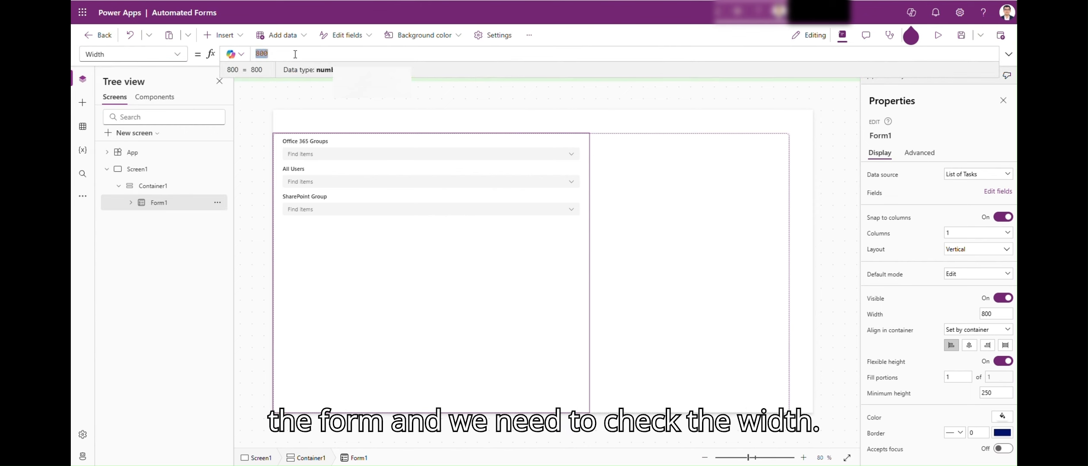
key(ctrl+v)
double_click(320, 54)
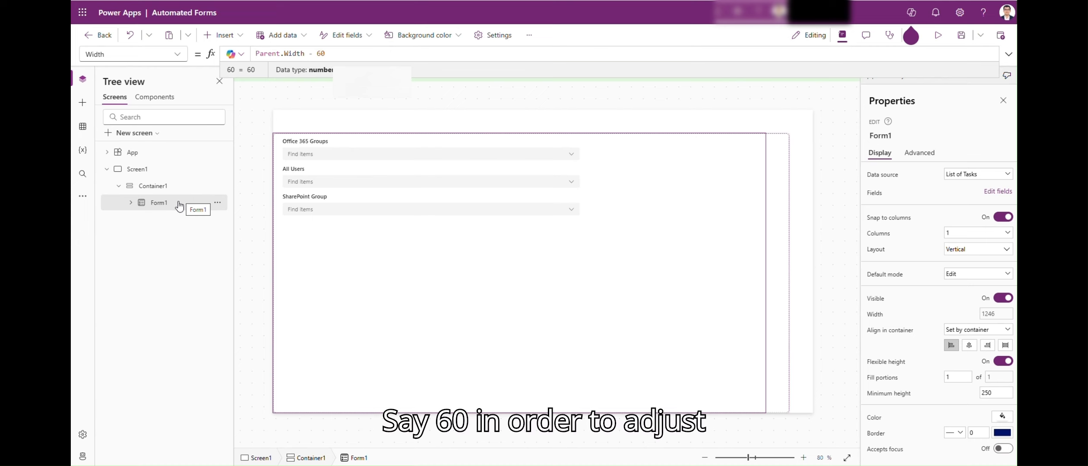
Step: Set the Height property of the form to Parent.Height - 60
click(132, 53)
text(he)
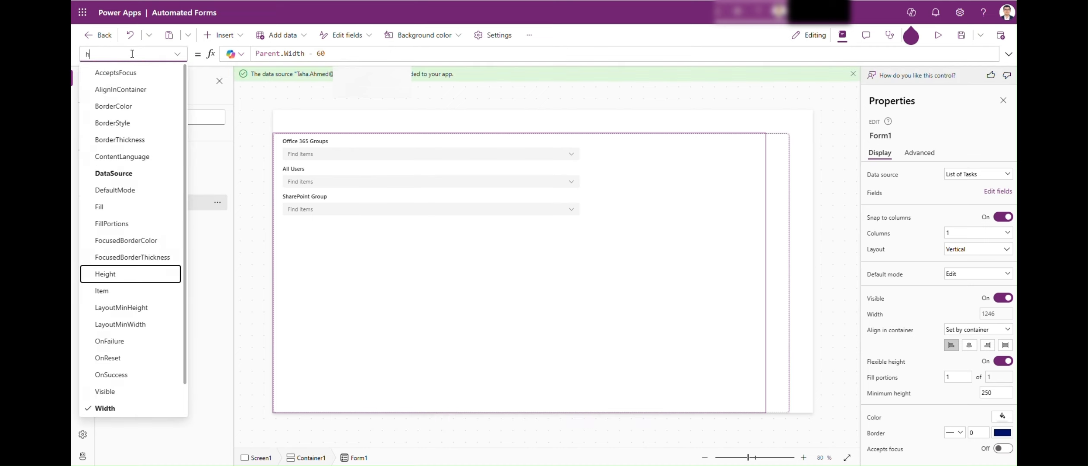
key(Return)
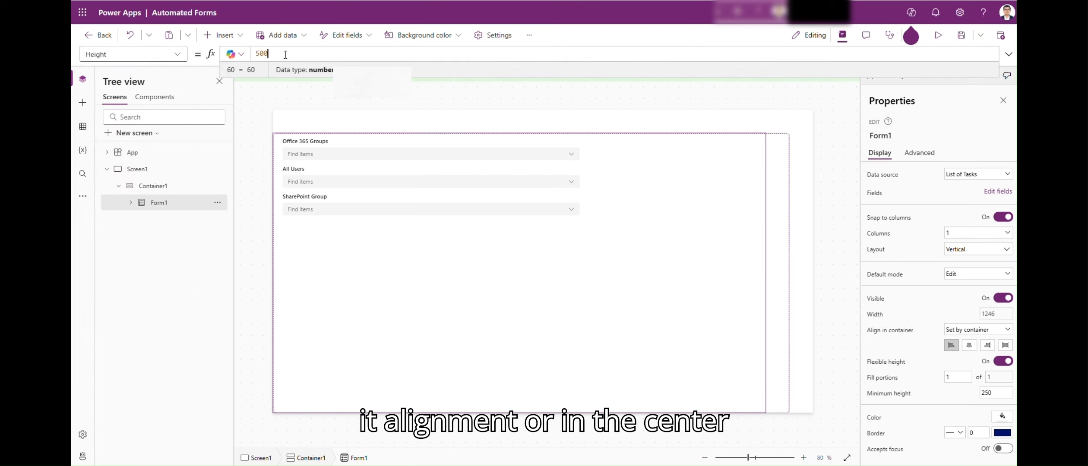
double_click(291, 53)
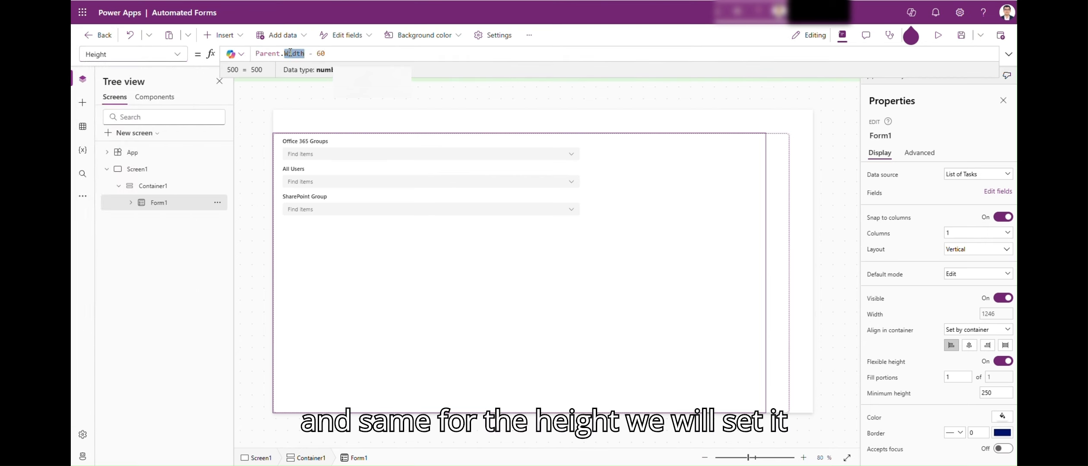
text(he)
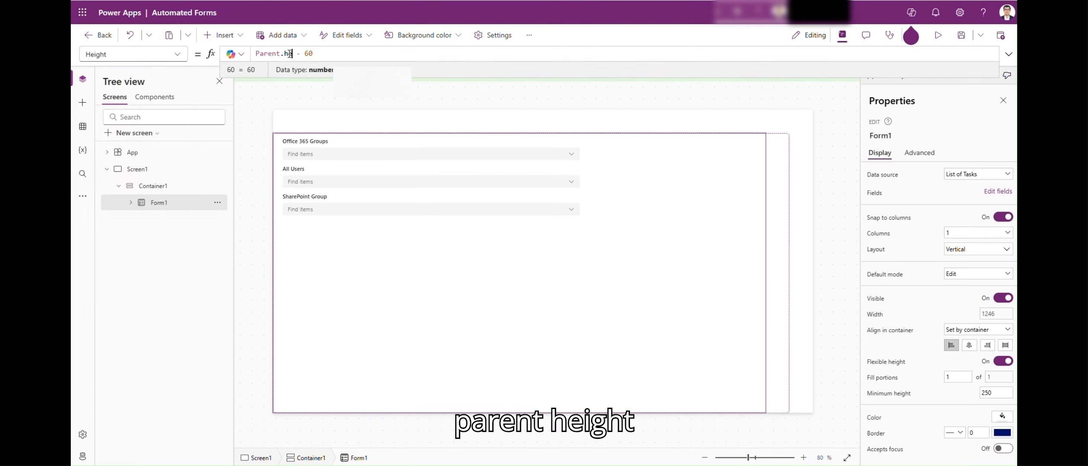
click(330, 64)
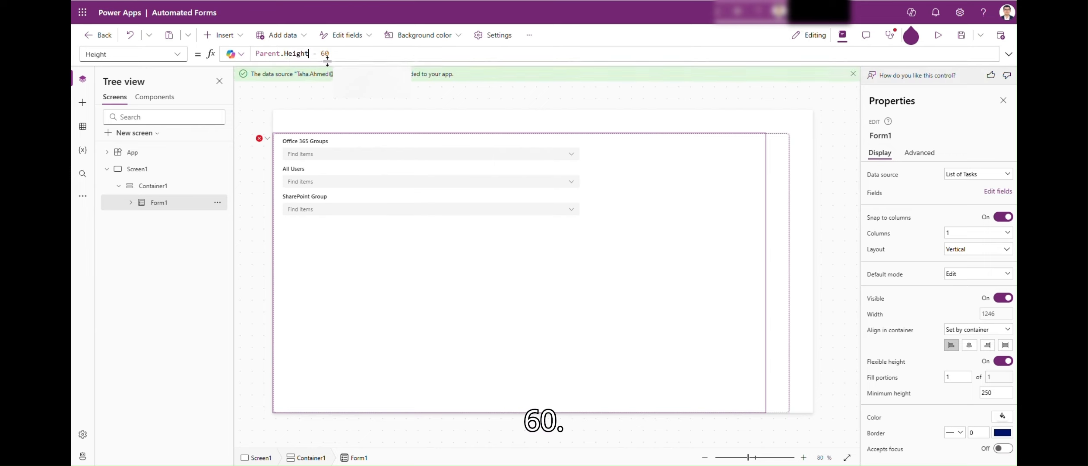
Step: Center the container's contents by setting both its vertical justification and its horizontal alignment to center
click(152, 185)
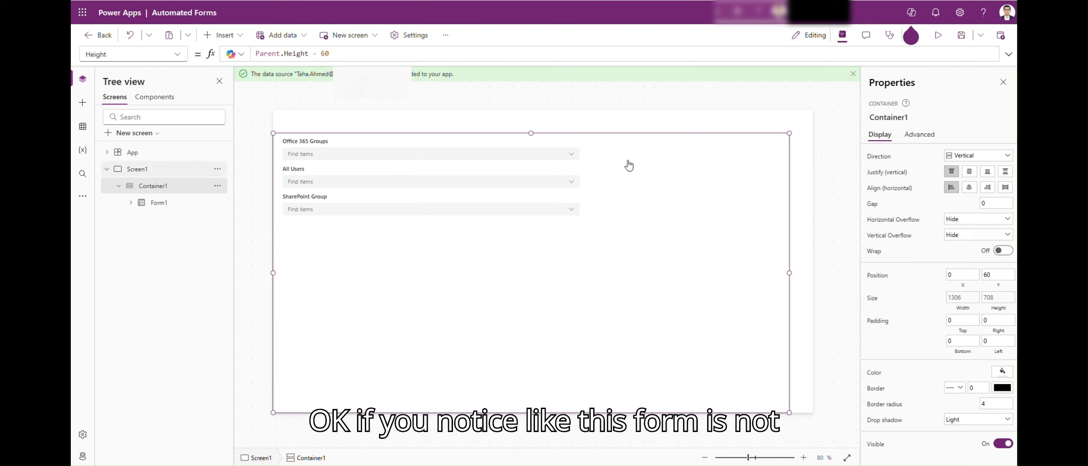
click(970, 173)
click(970, 188)
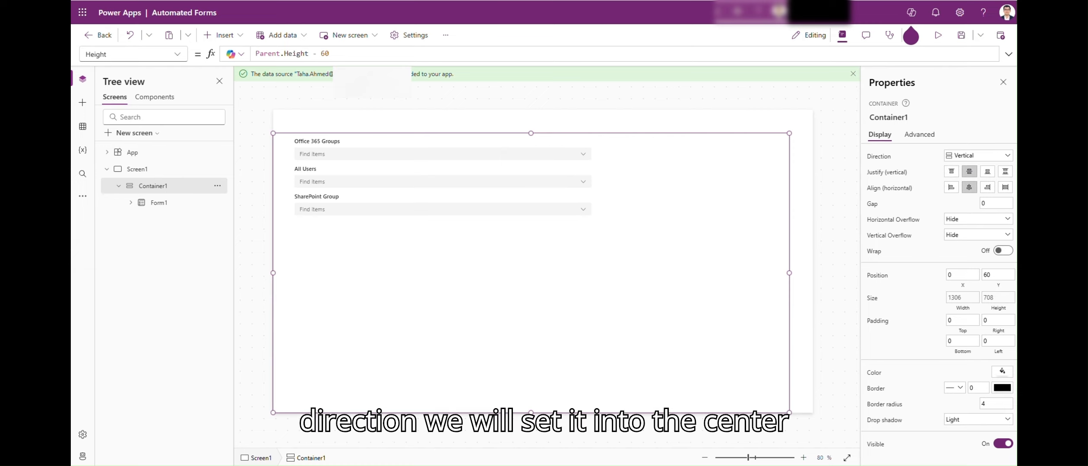
Step: Set the Width property of the Office 365 Groups data card to Parent.Width - 60
click(480, 159)
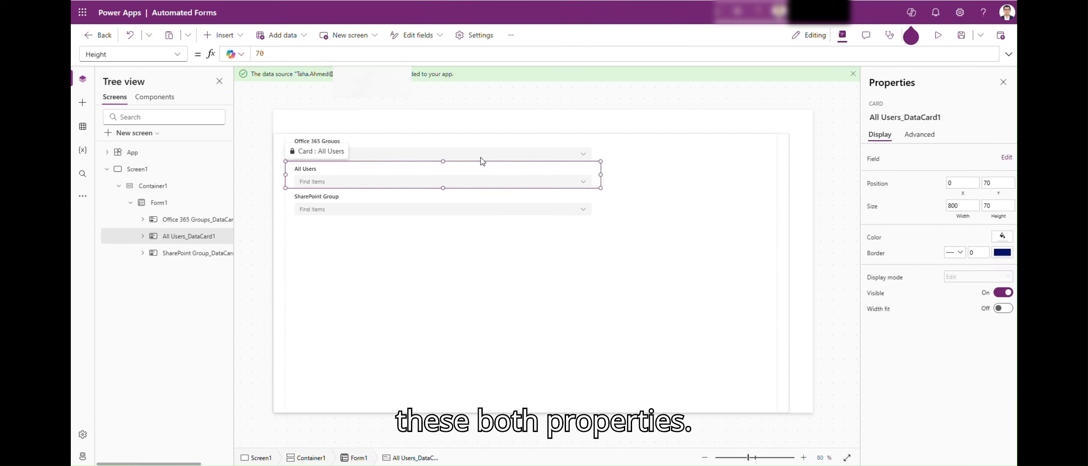
click(480, 155)
click(118, 51)
text(w)
key(Return)
click(282, 52)
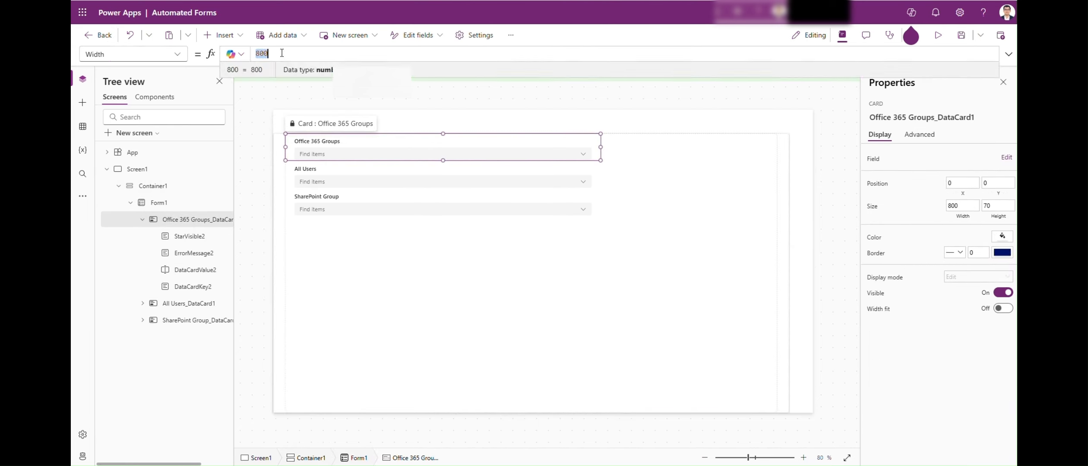
text(Parent.Width)
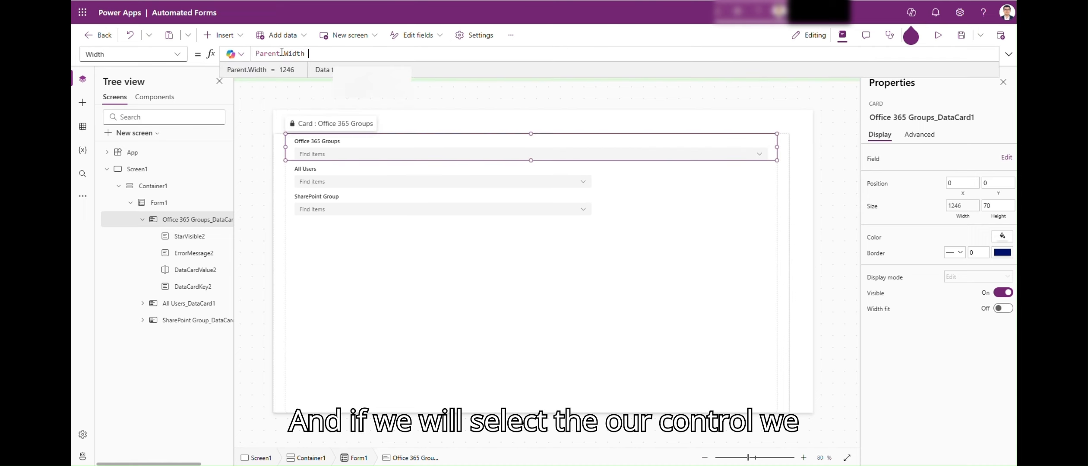
text( - 60)
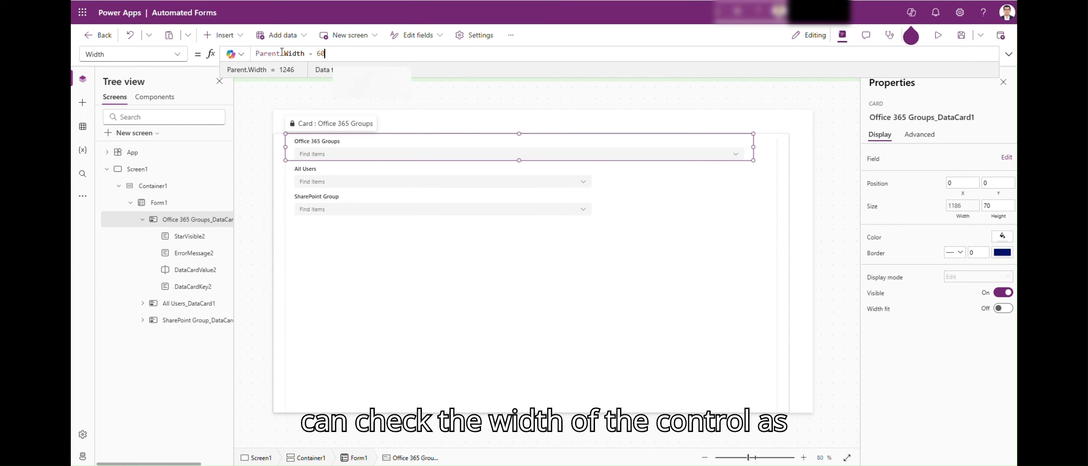
Step: Set the Width property of the All Users data card to Parent.Width - 60
click(354, 189)
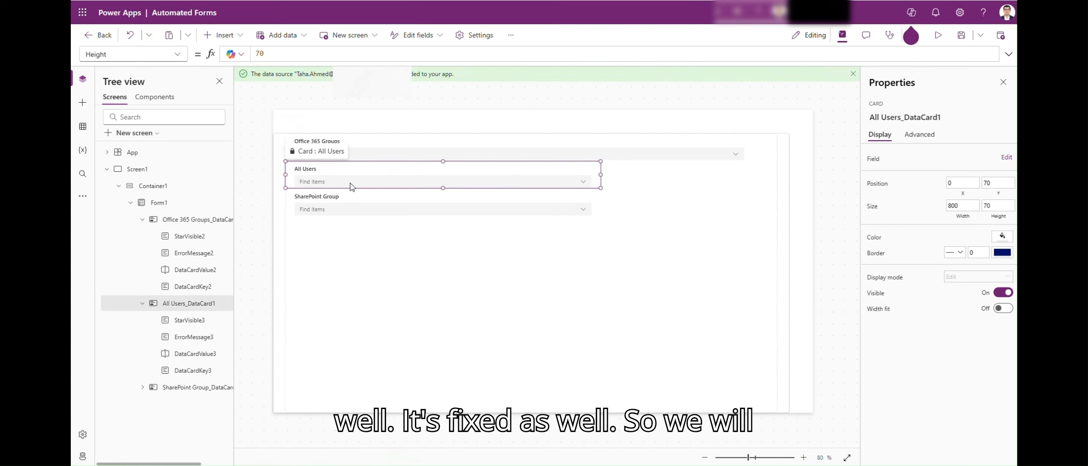
click(165, 56)
text(Width)
key(Tab)
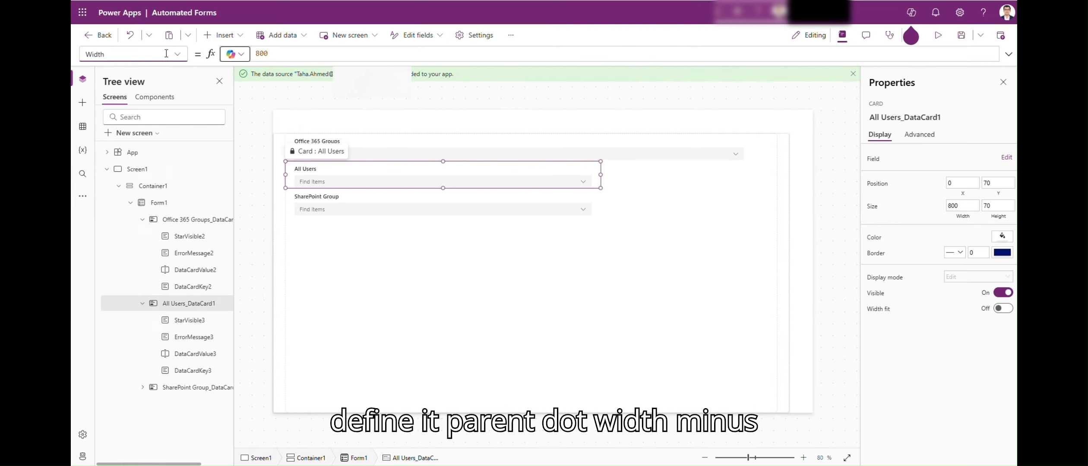
drag(301, 51, 91, 51)
key(ctrl+v)
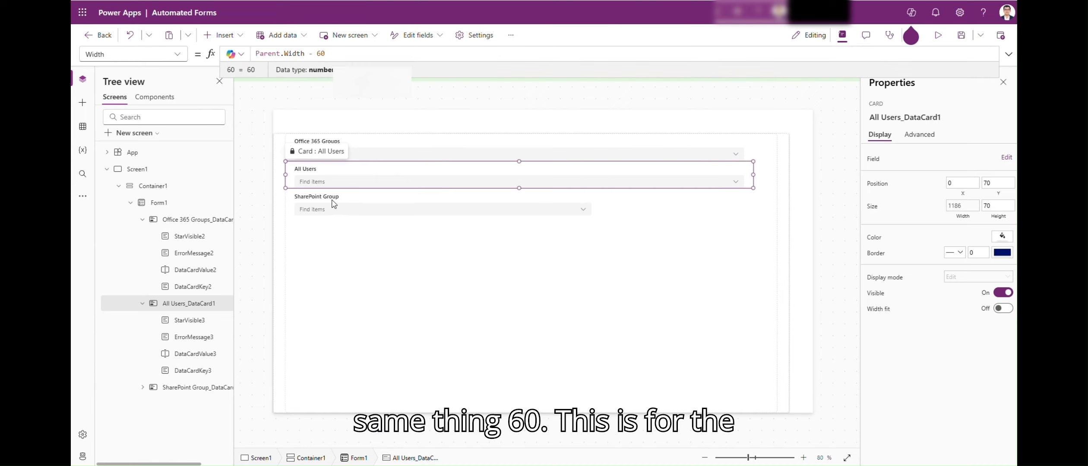
Step: Set the Width property of the SharePoint Group data card to Parent.Width - 60
click(320, 212)
click(130, 53)
text(w)
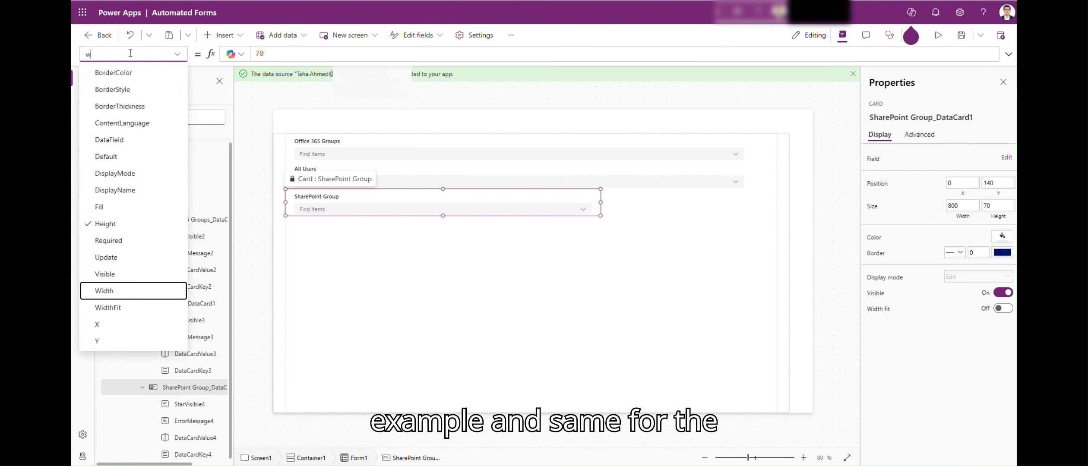
key(Return)
click(301, 53)
key(ctrl+a)
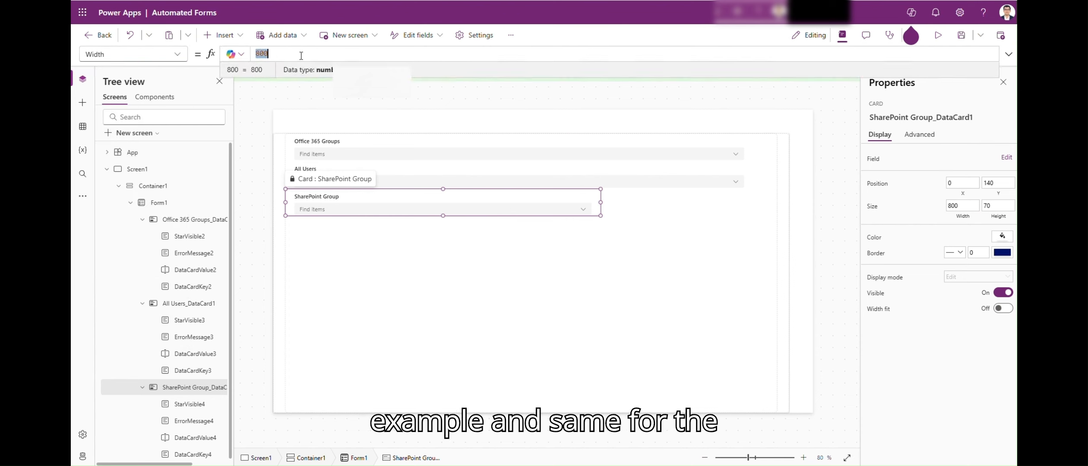
key(ctrl+v)
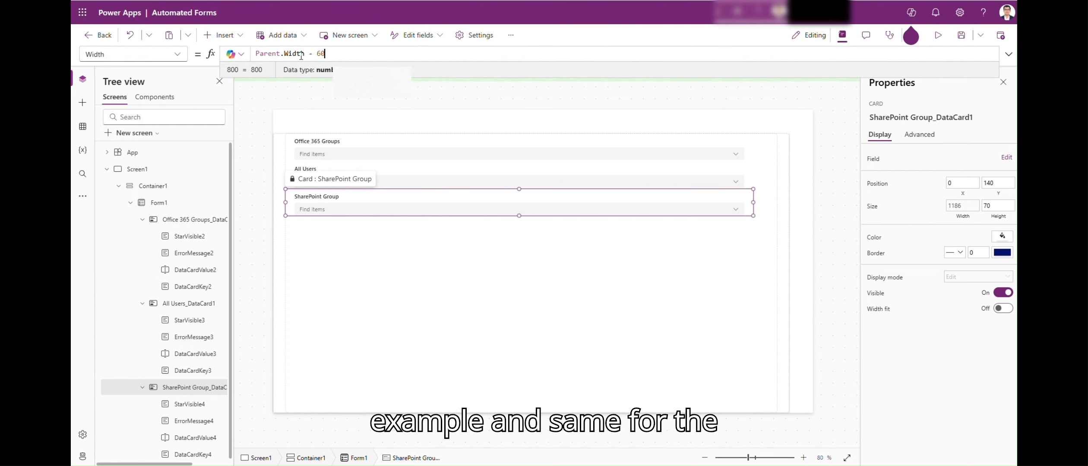
click(258, 184)
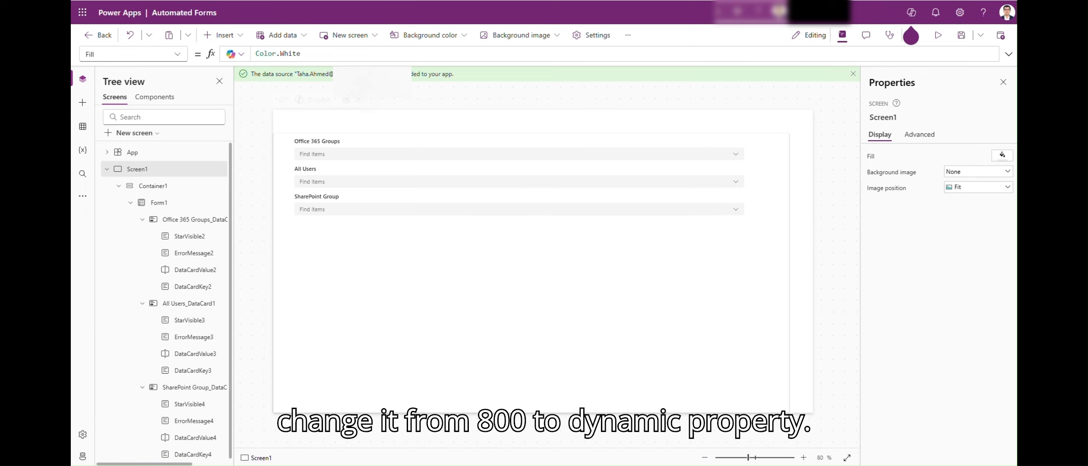
Step: Set the X property of the container to 30
click(519, 276)
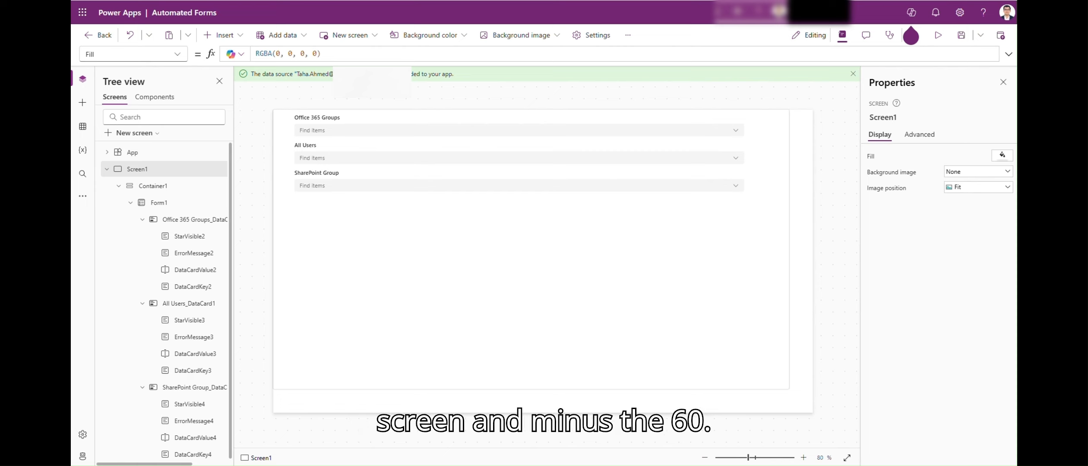
click(166, 190)
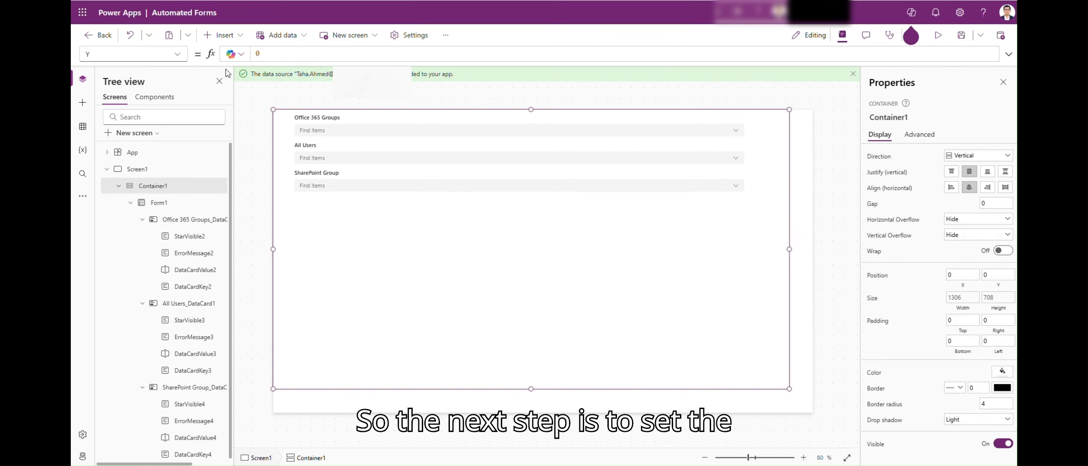
text(x)
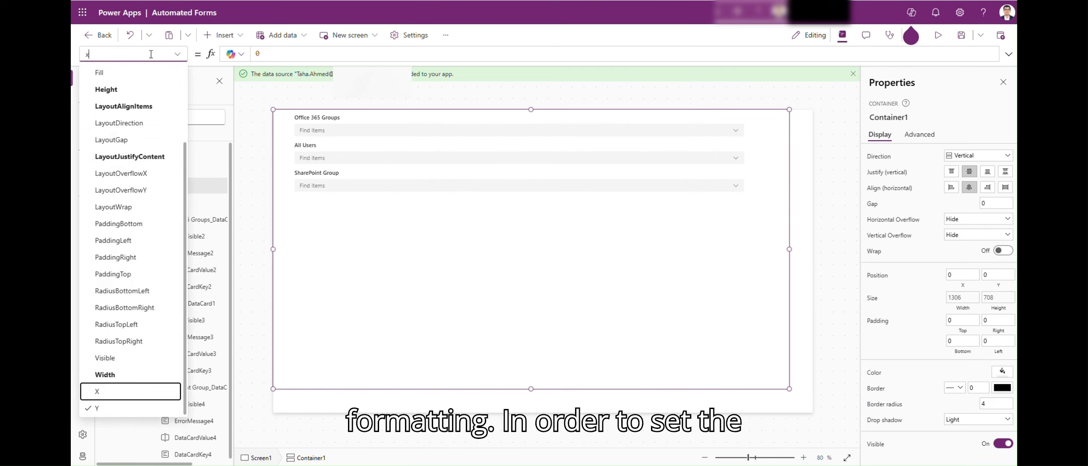
key(Tab)
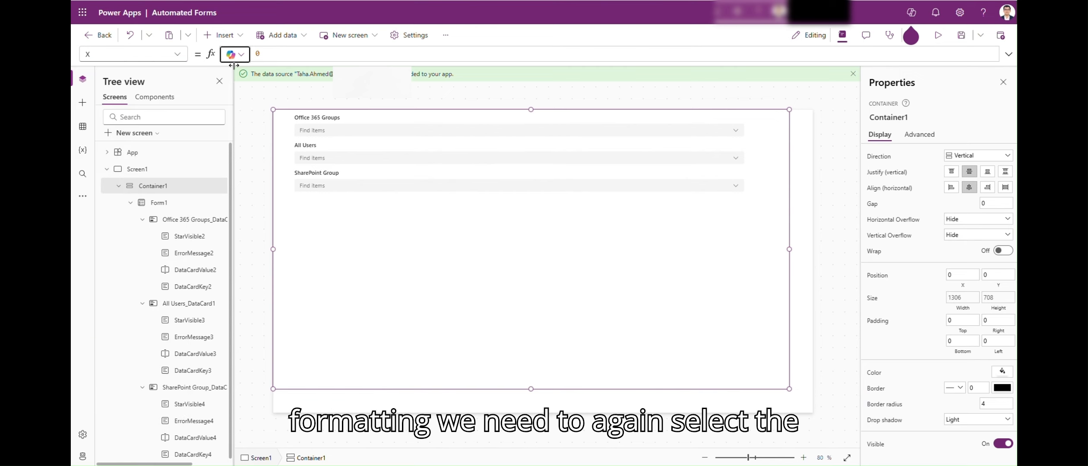
click(277, 54)
text(3)
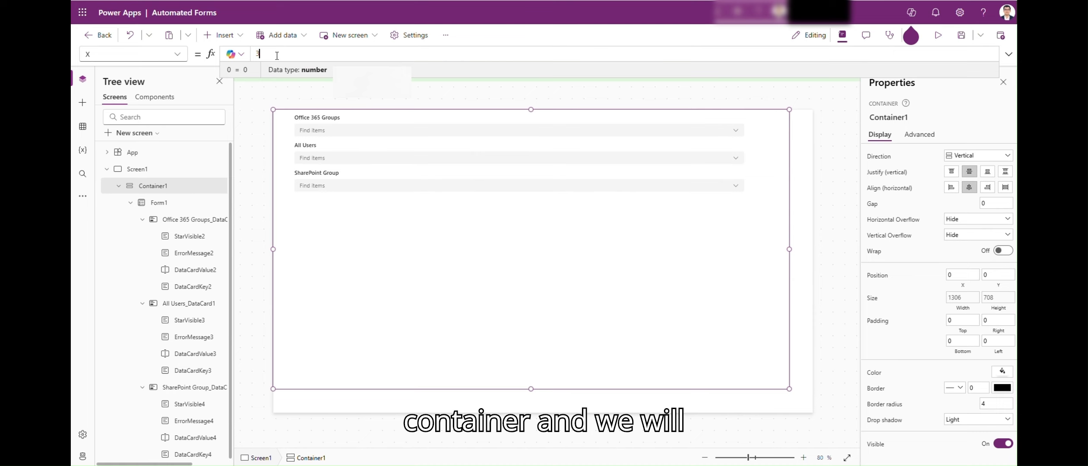
text(0)
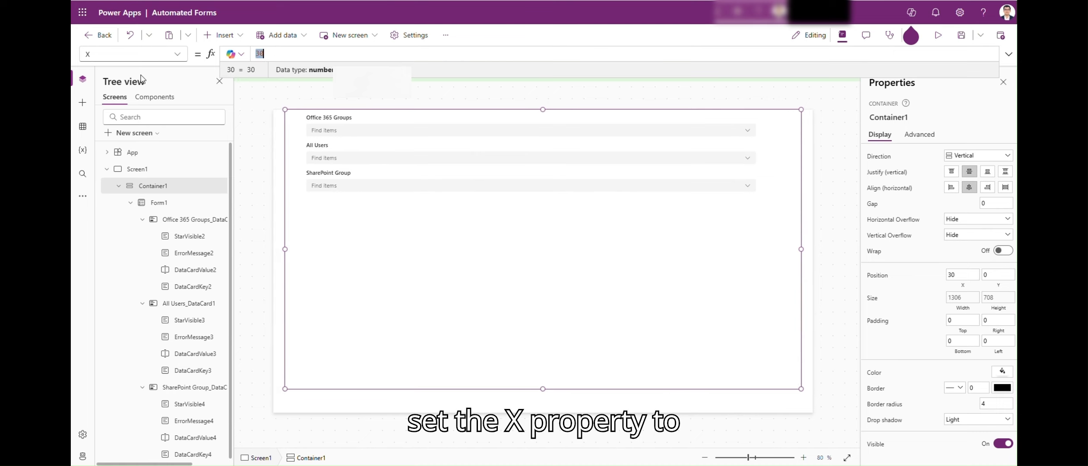
Step: Set the Y property of the container to 30
click(131, 51)
text(y)
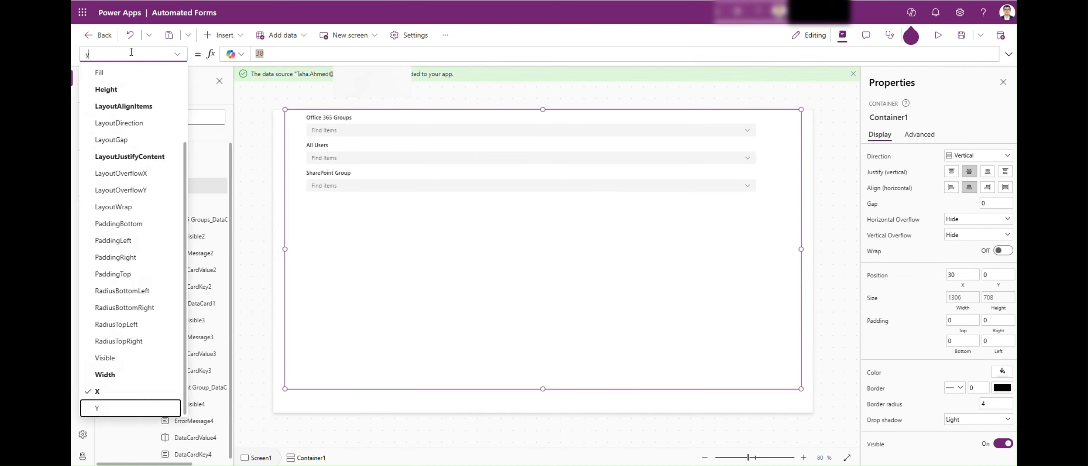
key(Return)
click(271, 55)
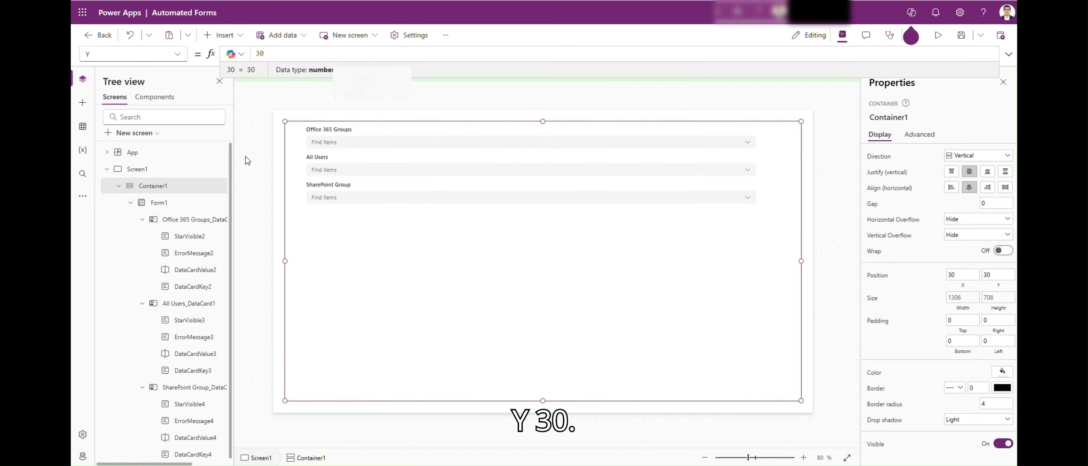
Step: Give the screen a light gray fill with the custom hex color F4F4F4
click(136, 174)
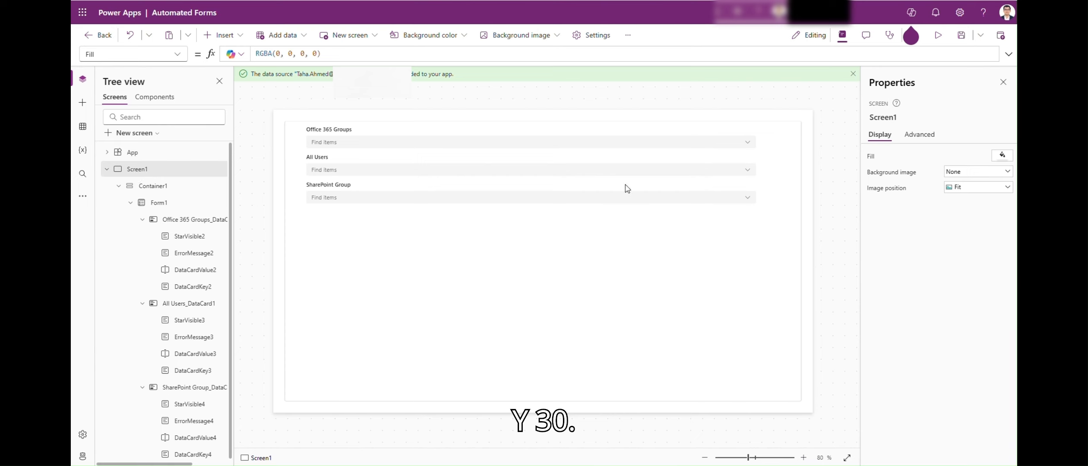
click(1003, 156)
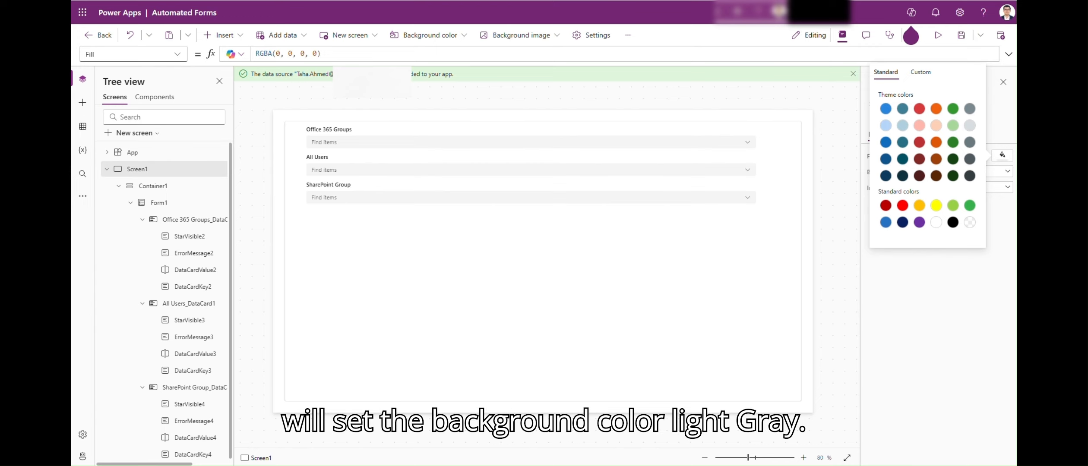
click(923, 73)
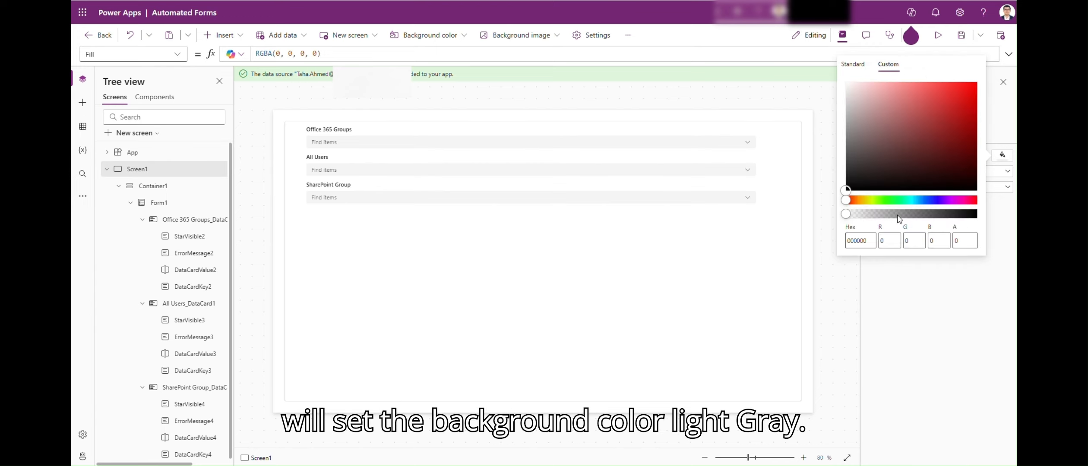
double_click(864, 237)
text(F4F4F4)
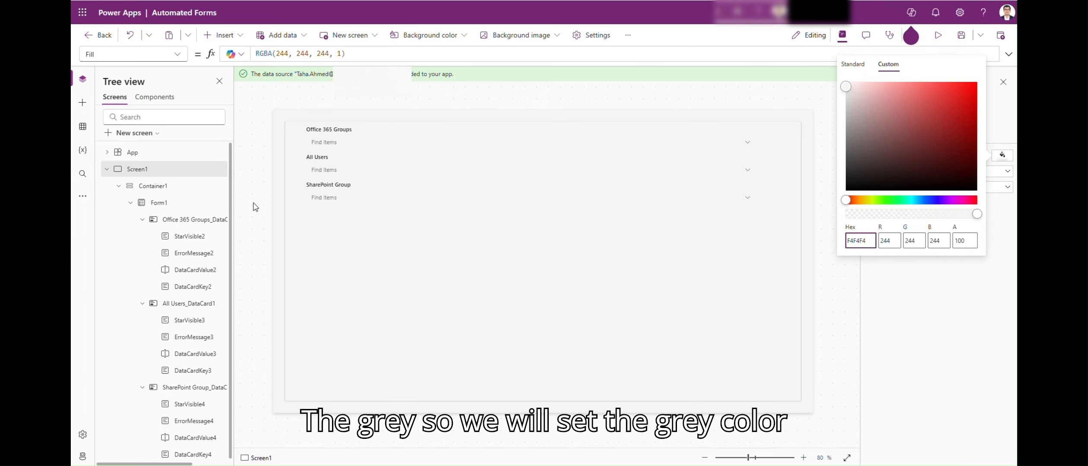
Step: Set the container's fill to the standard white color
click(164, 190)
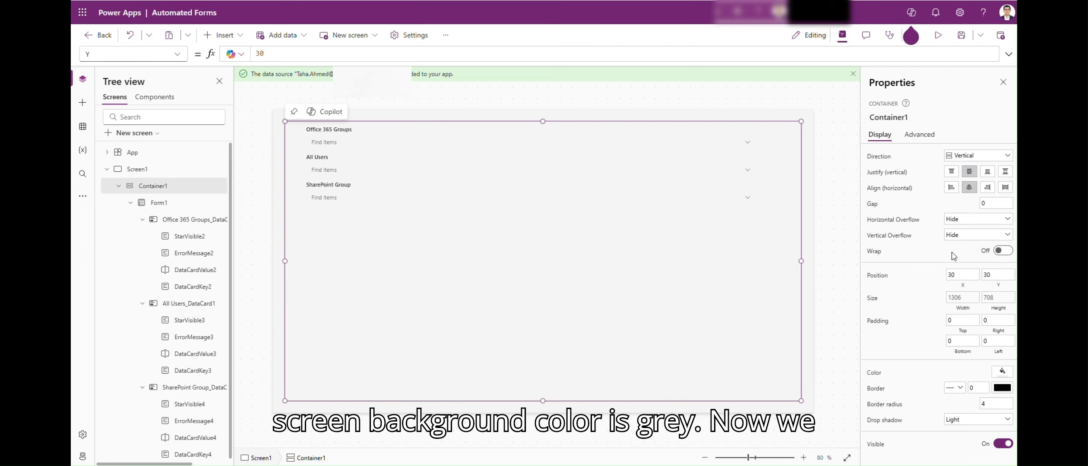
click(1002, 372)
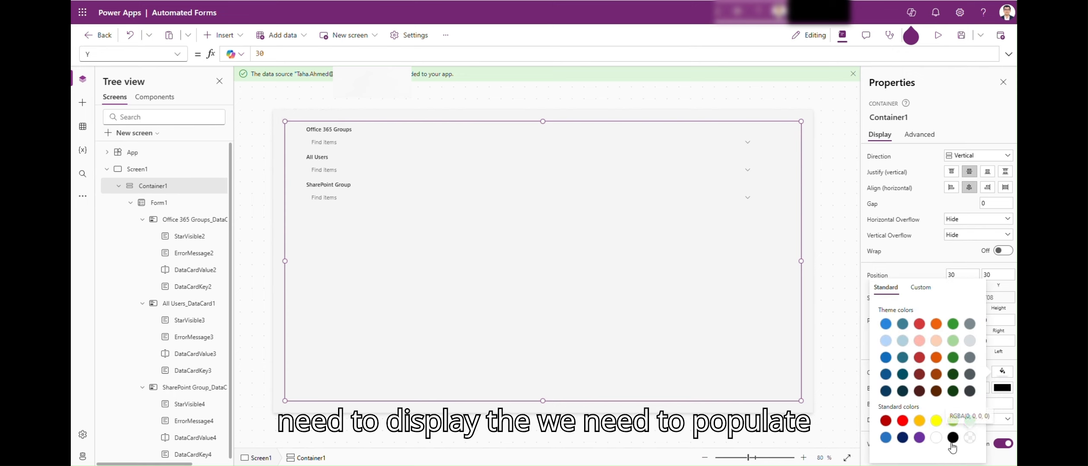
click(936, 439)
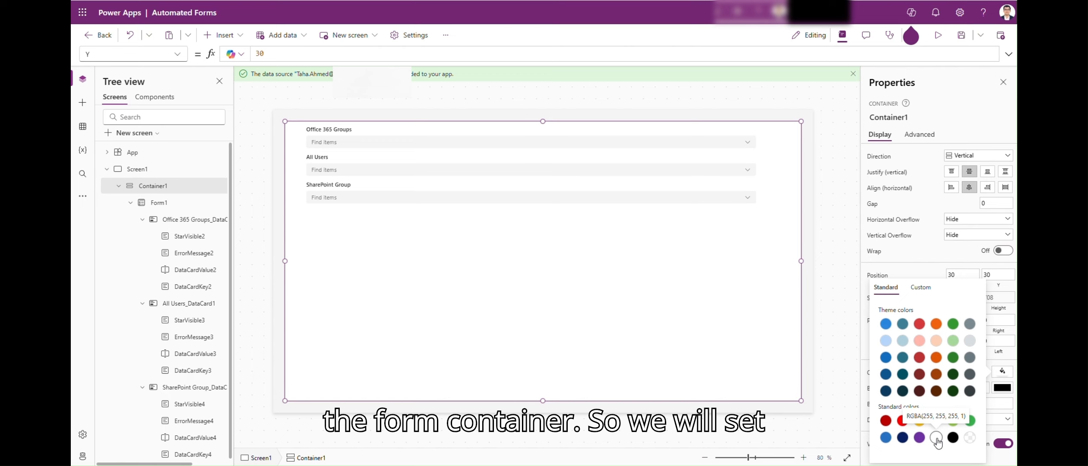
click(250, 214)
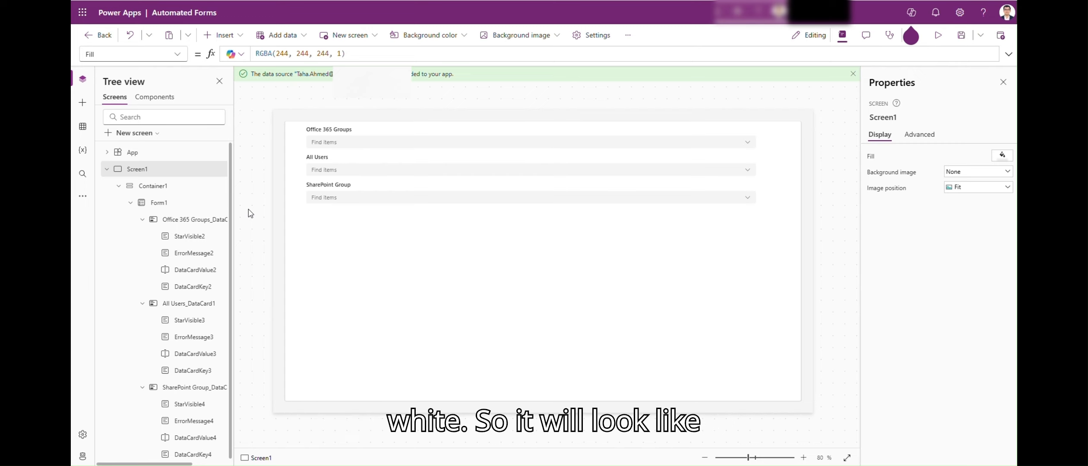
click(354, 311)
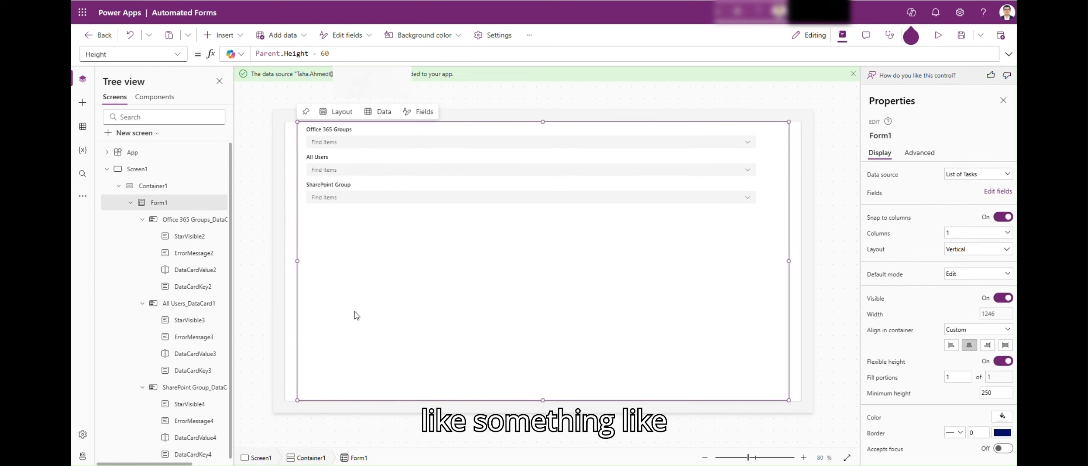
Step: Round the container's corners by setting its border radius to 25
click(153, 188)
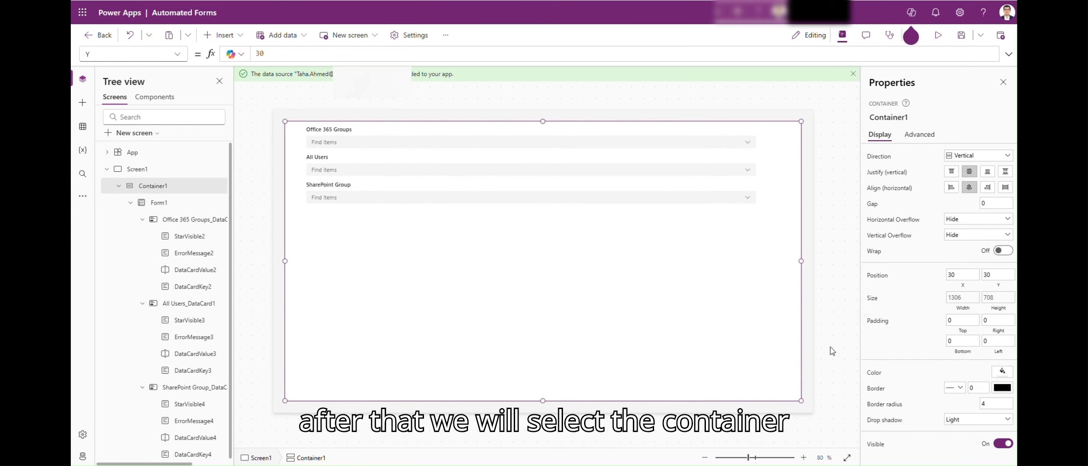
click(997, 405)
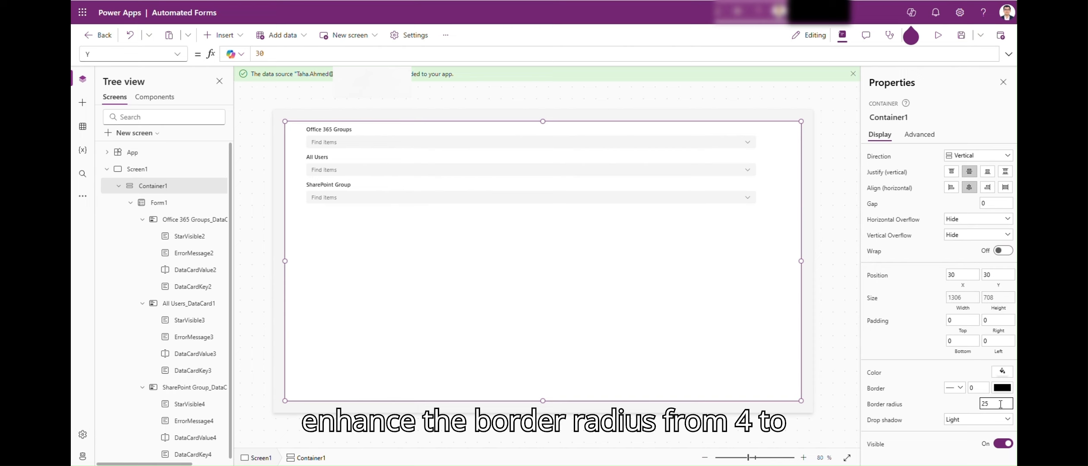
click(1002, 373)
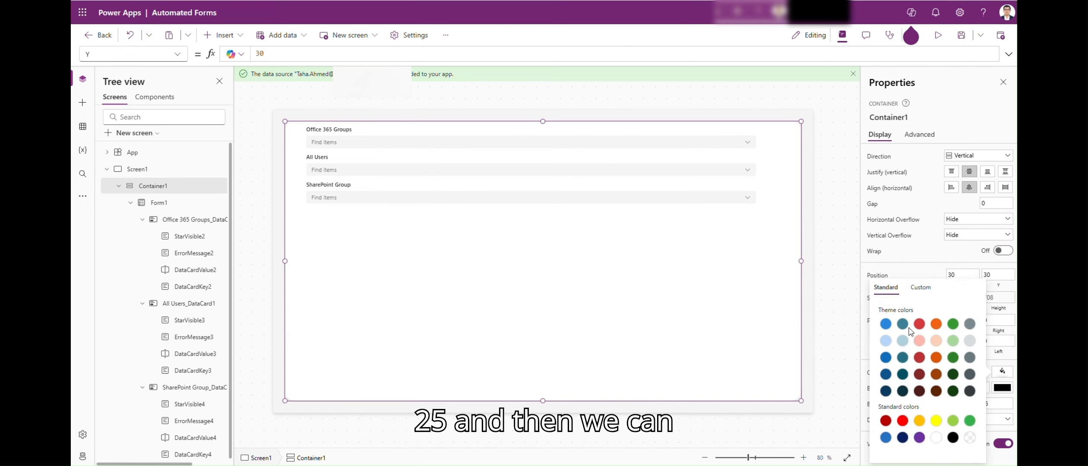
click(886, 325)
key(ctrl+z)
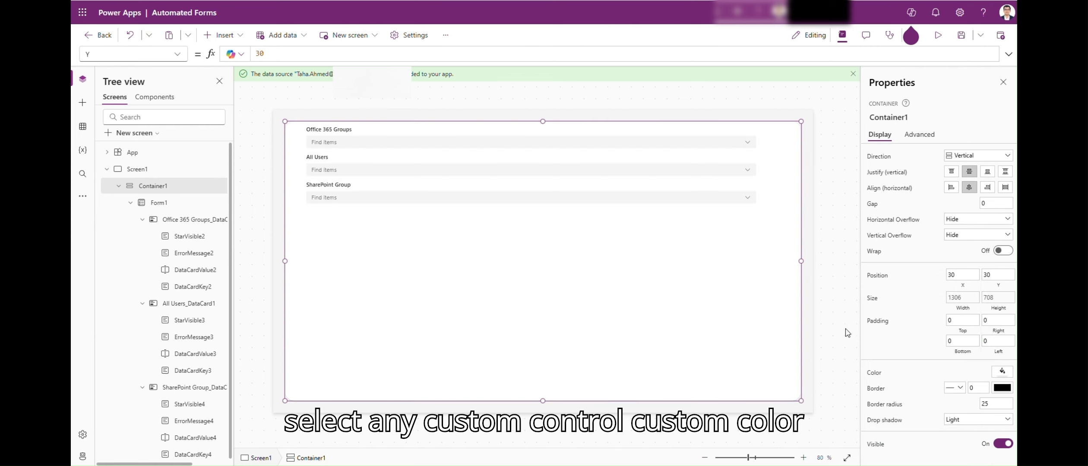
click(1002, 388)
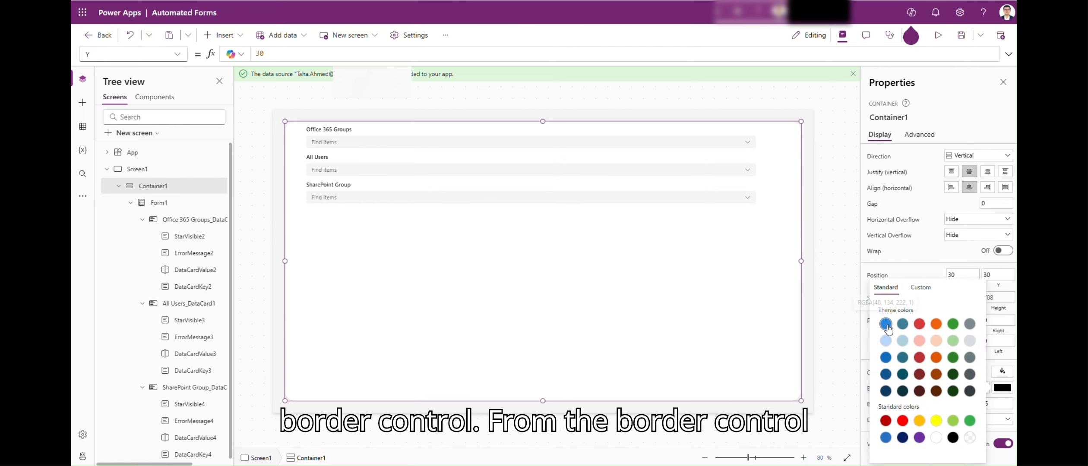
click(835, 324)
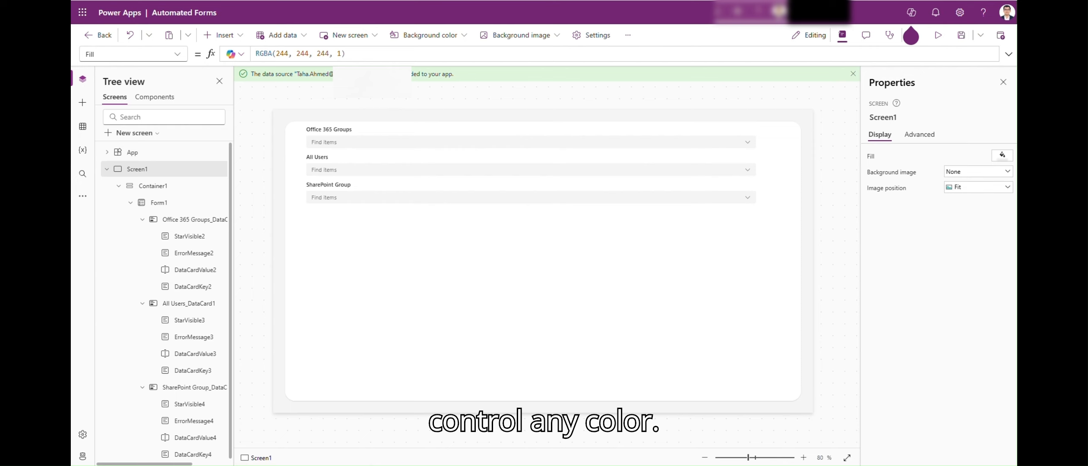
click(337, 132)
click(262, 157)
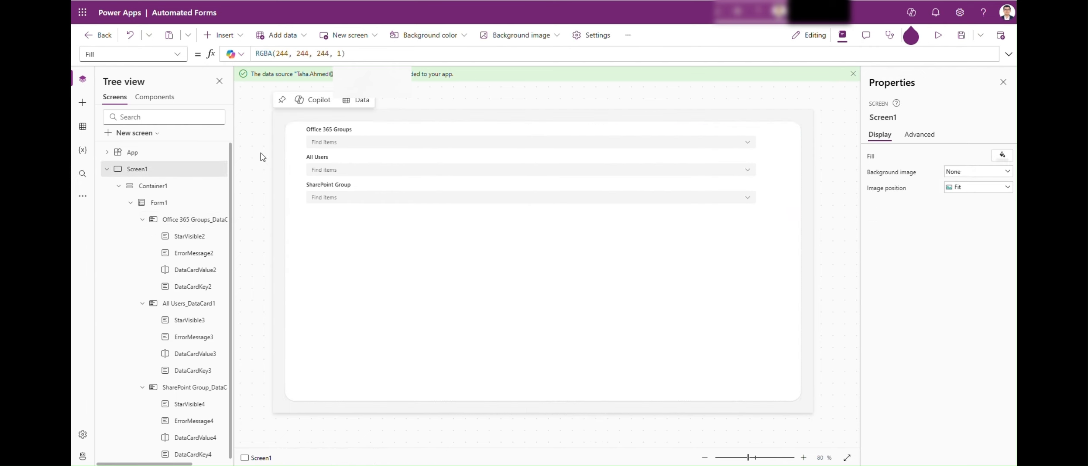
Step: Set the Height property of the combo box in the Office 365 Groups card to 45
click(421, 147)
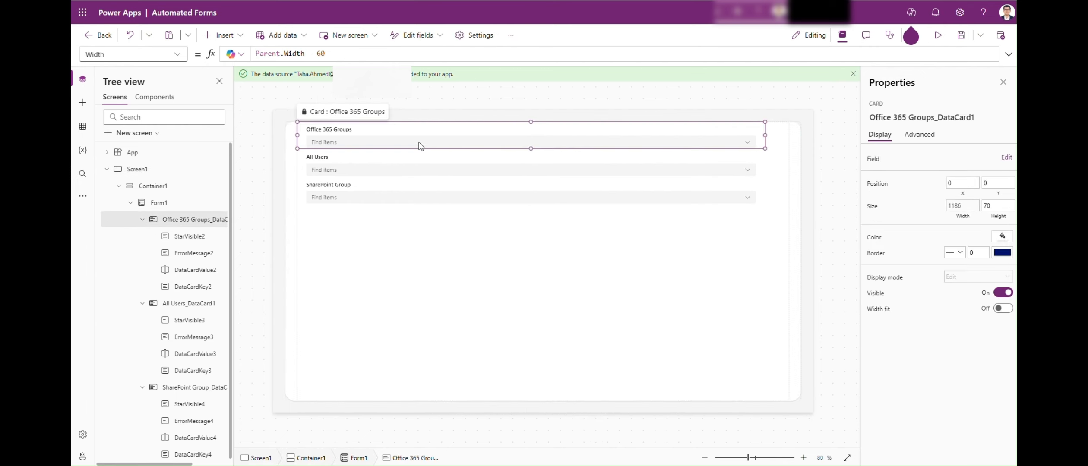
click(418, 143)
click(106, 54)
text(h)
key(Return)
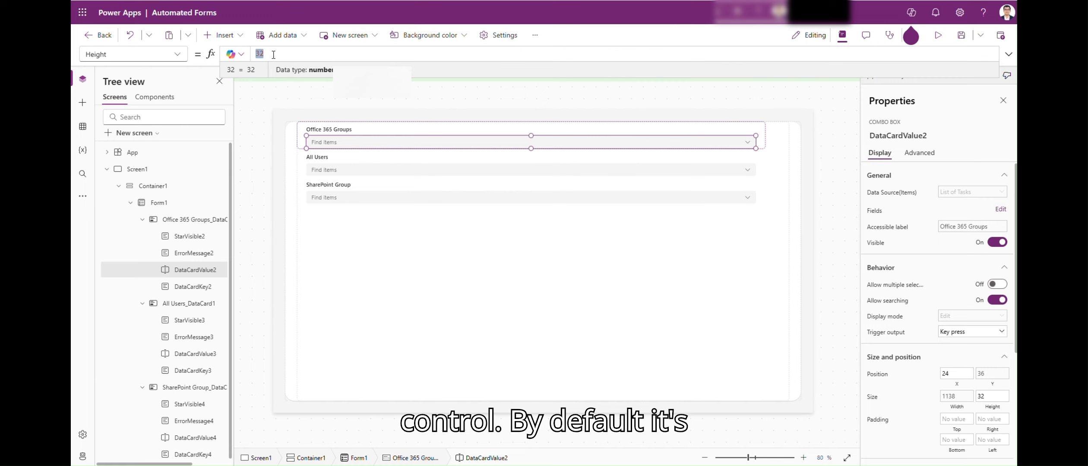
text(45)
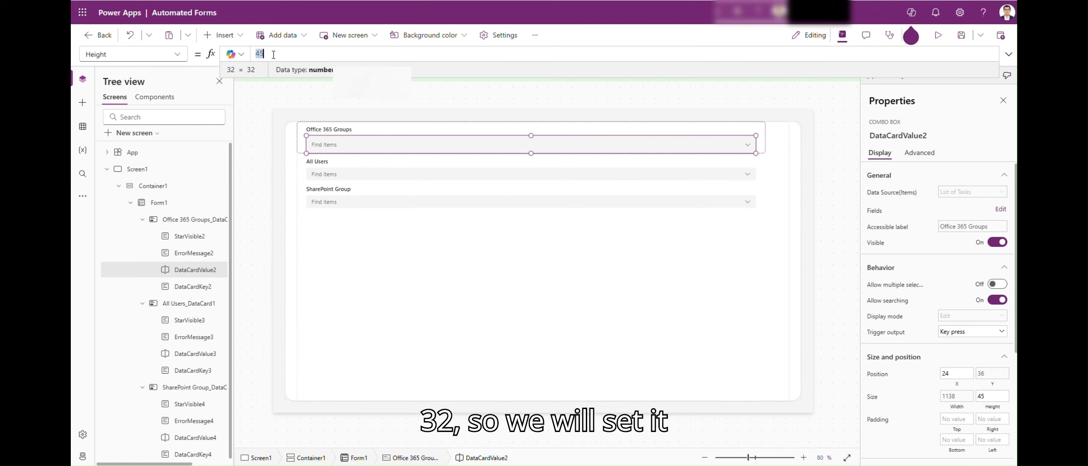
Step: Set the Height property of the combo box in the All Users card to 45
click(339, 175)
click(337, 174)
click(145, 54)
text(g)
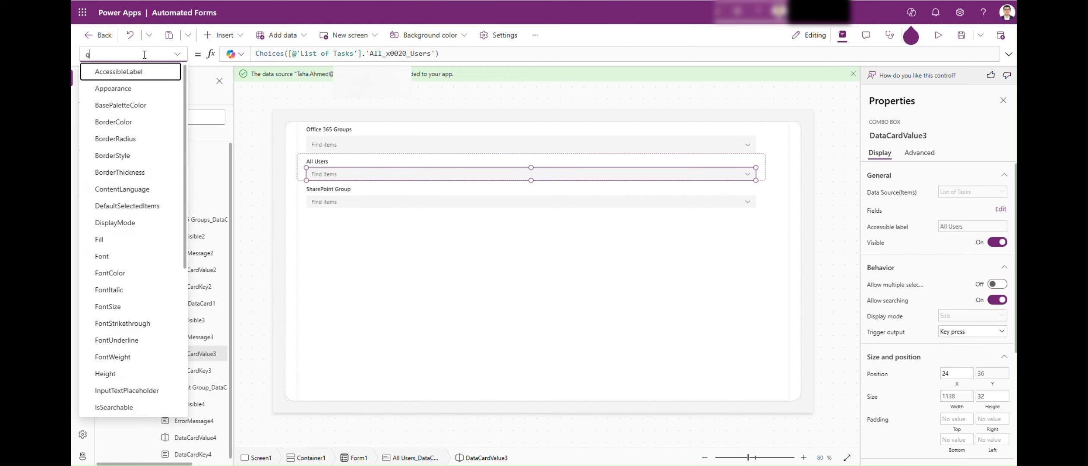
text(h)
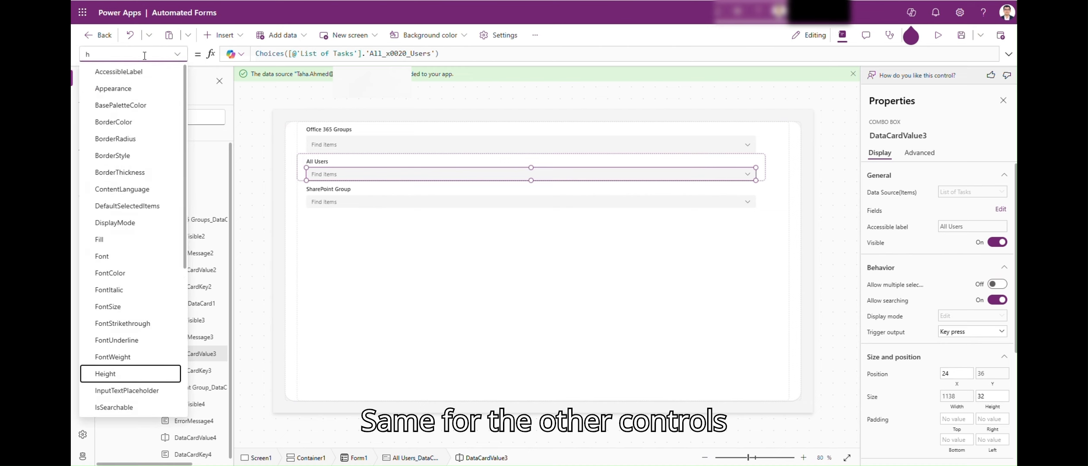
key(Escape)
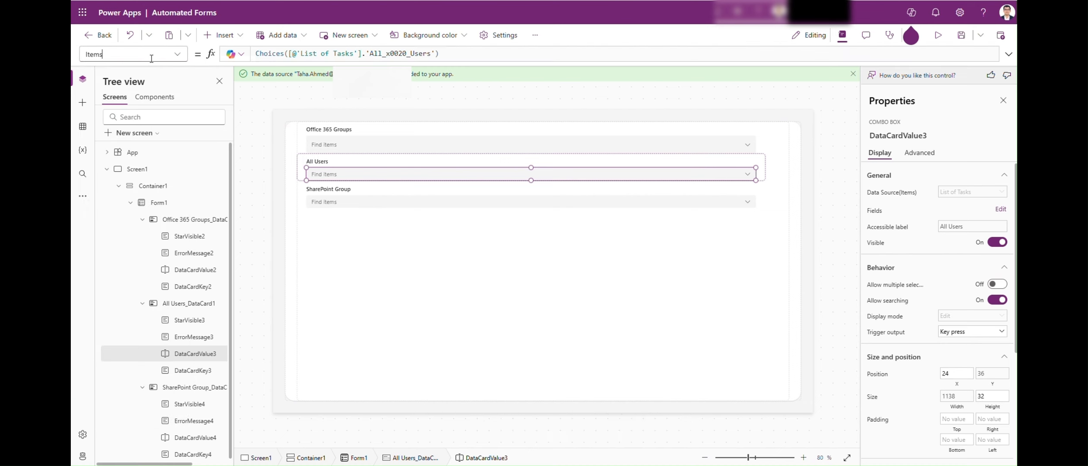
text(he)
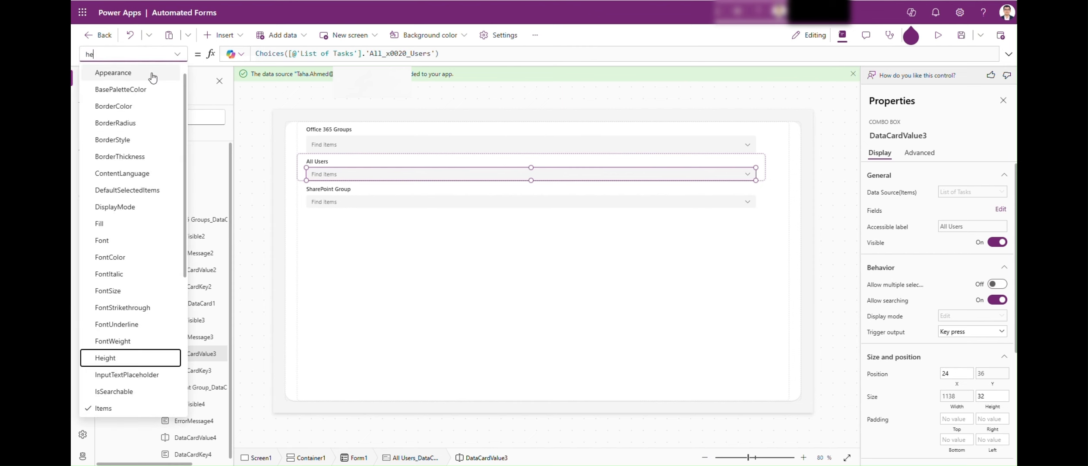
click(105, 362)
double_click(280, 53)
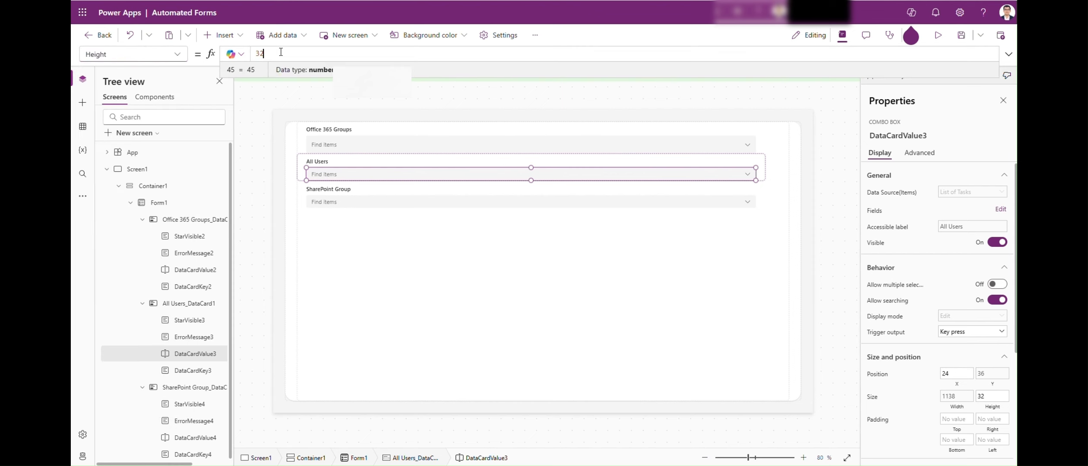
Step: Set the Height property of the combo box in the SharePoint Group card to 45
click(335, 202)
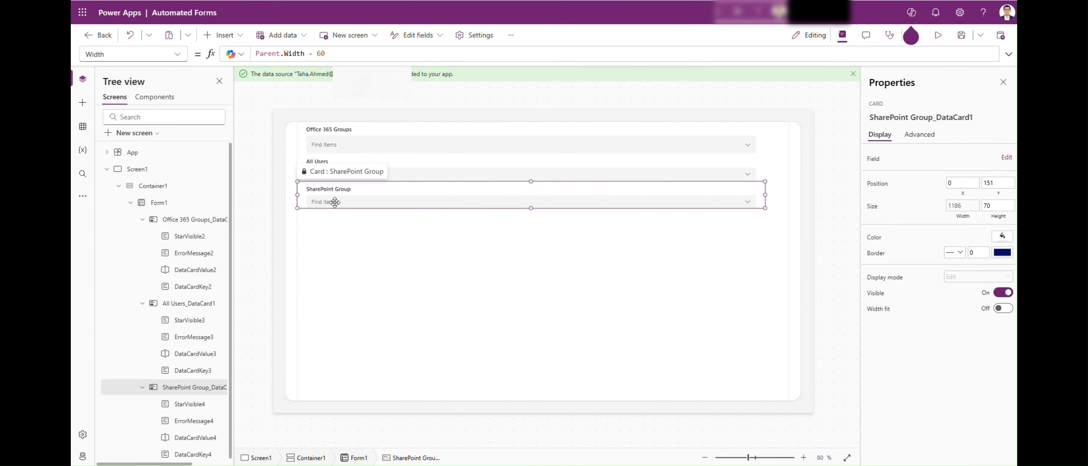
click(145, 50)
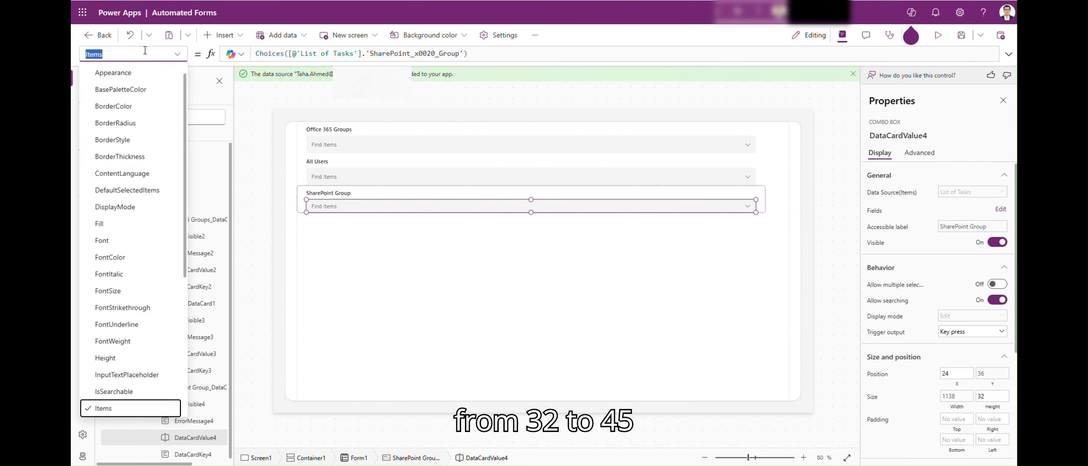
text(he)
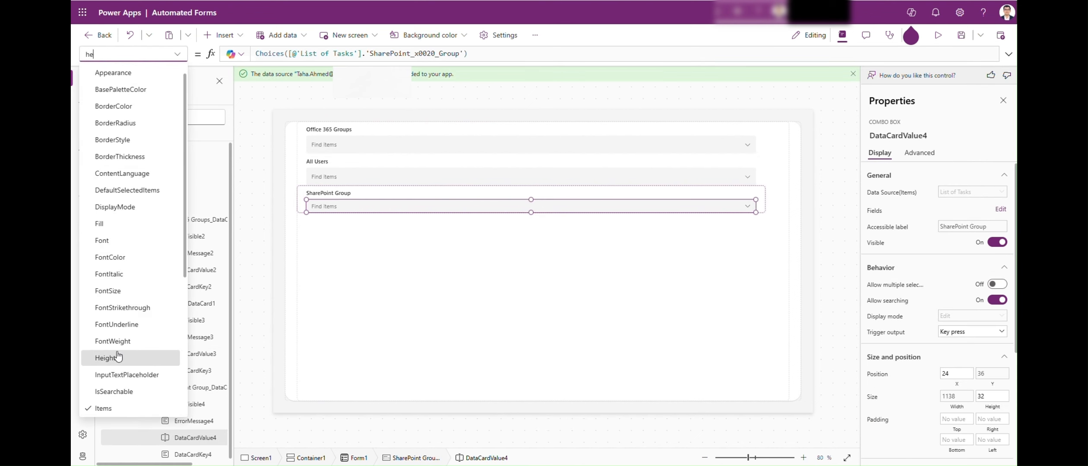
click(118, 358)
double_click(282, 51)
text(45)
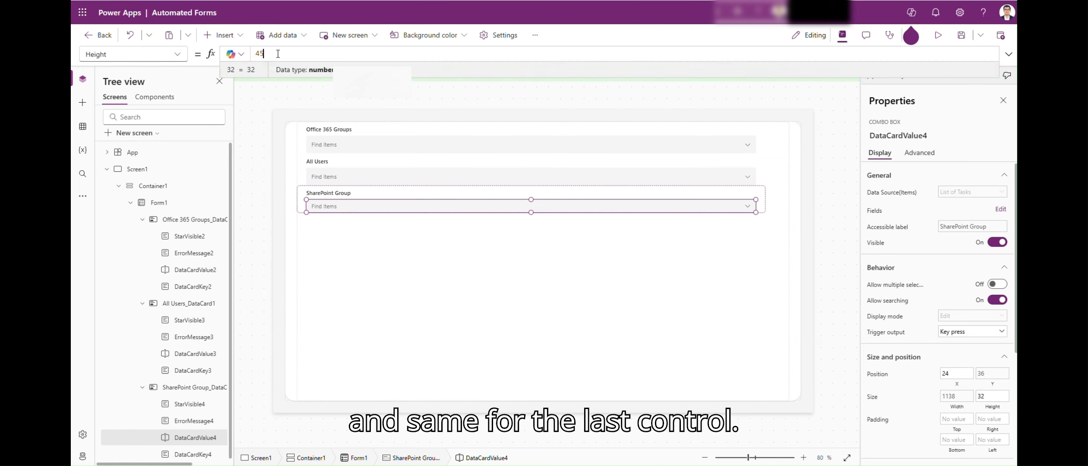
click(255, 178)
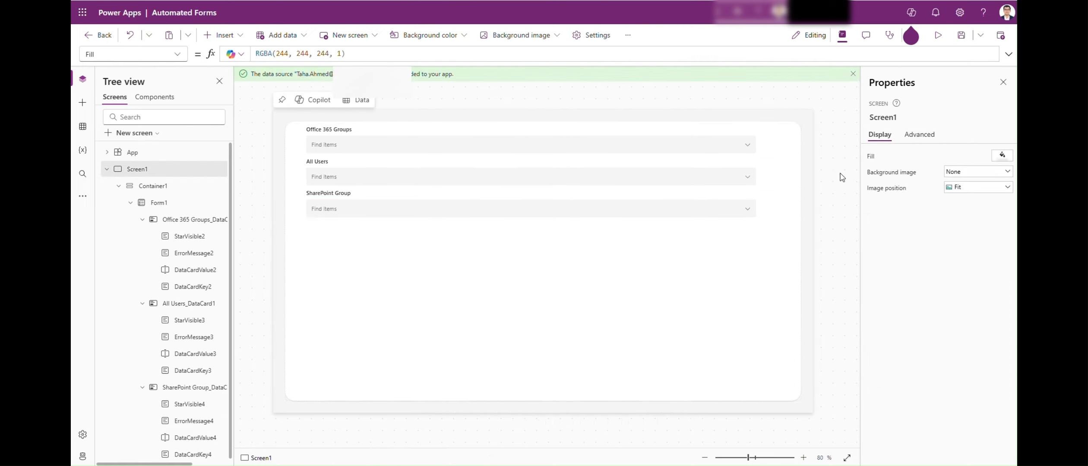
Step: Set the Width property of the Office 365 Groups card to Parent.Width, removing the 60 subtraction
click(715, 149)
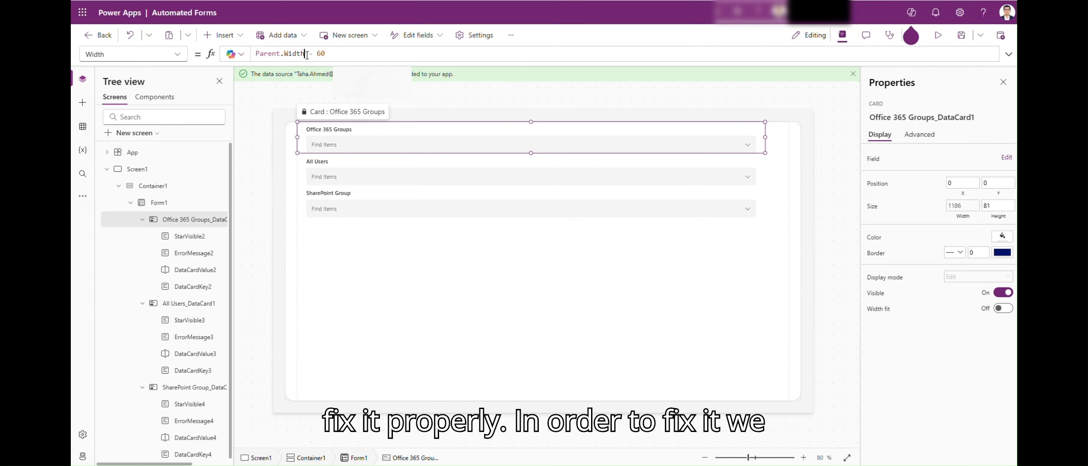
drag(307, 55, 358, 53)
key(BackSpace)
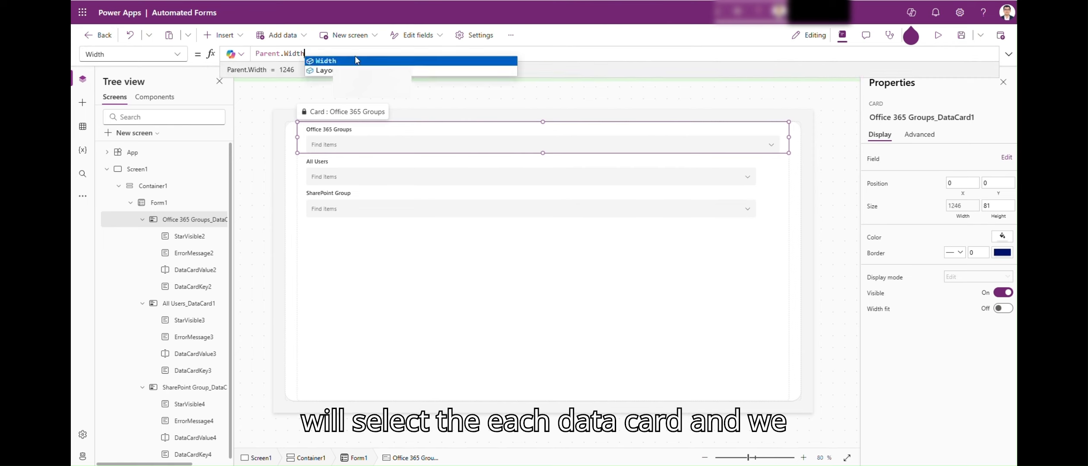
Step: Set the Width property of the All Users card to Parent.Width without the 60 subtraction
click(353, 178)
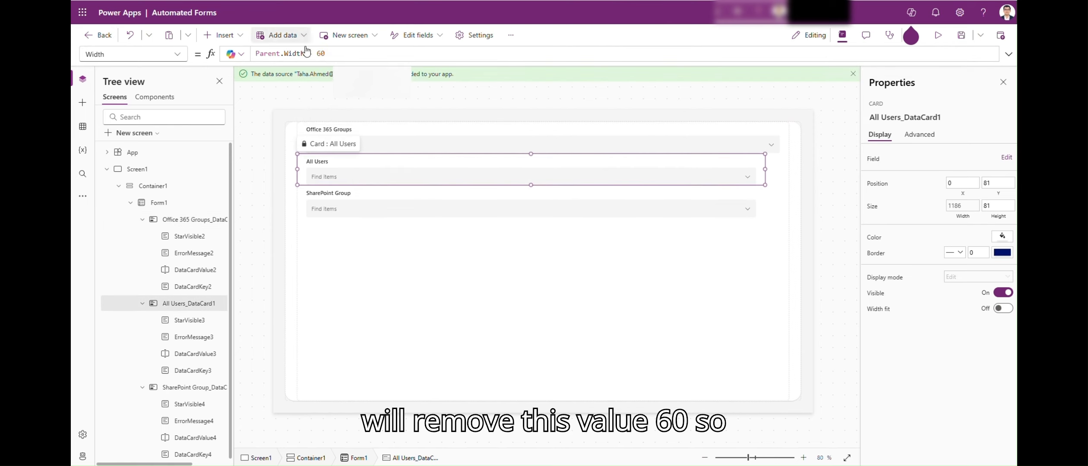
drag(306, 54, 328, 53)
key(BackSpace)
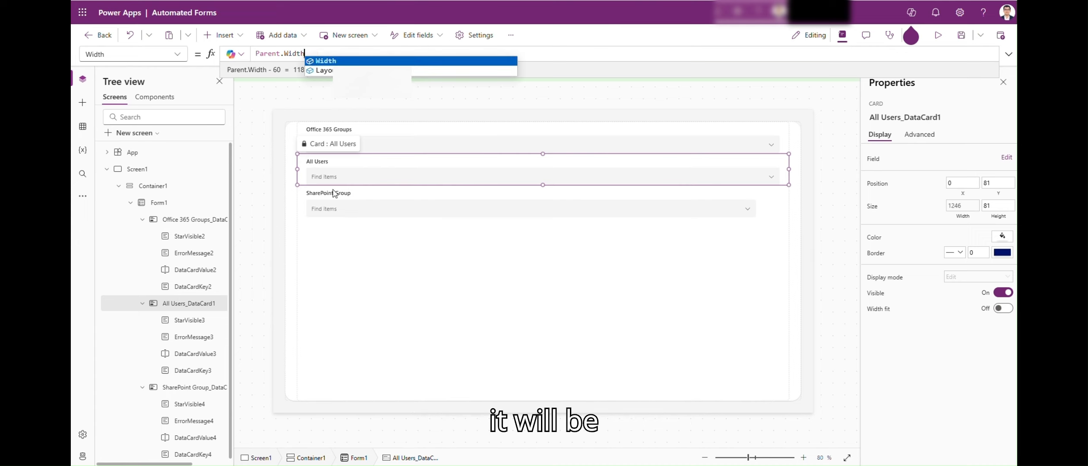
Step: Set the Width property of the SharePoint Group card to Parent.Width without the 60 subtraction
click(335, 213)
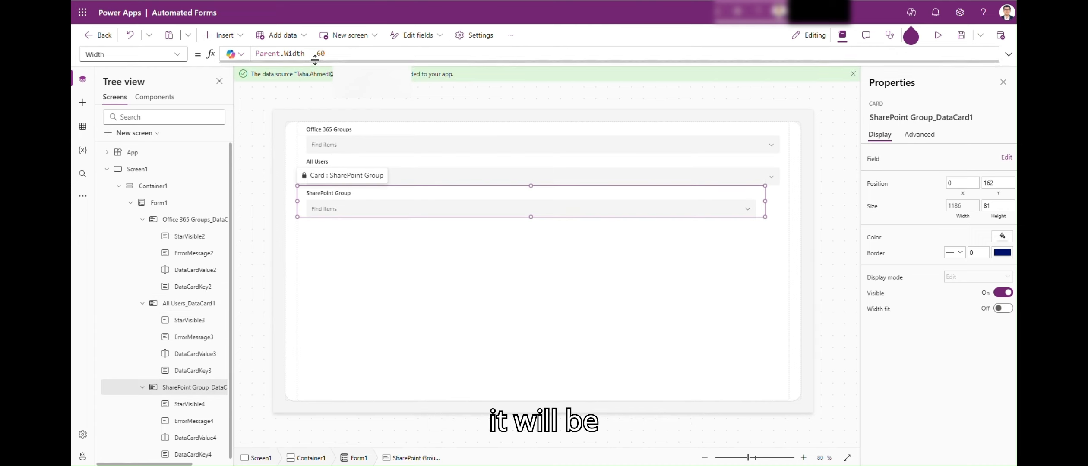
drag(306, 53, 329, 53)
key(BackSpace)
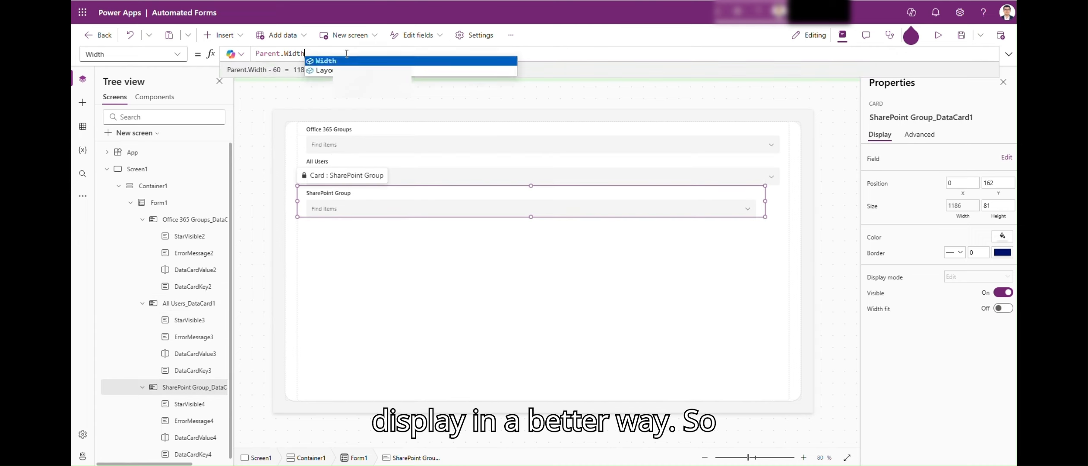
click(255, 171)
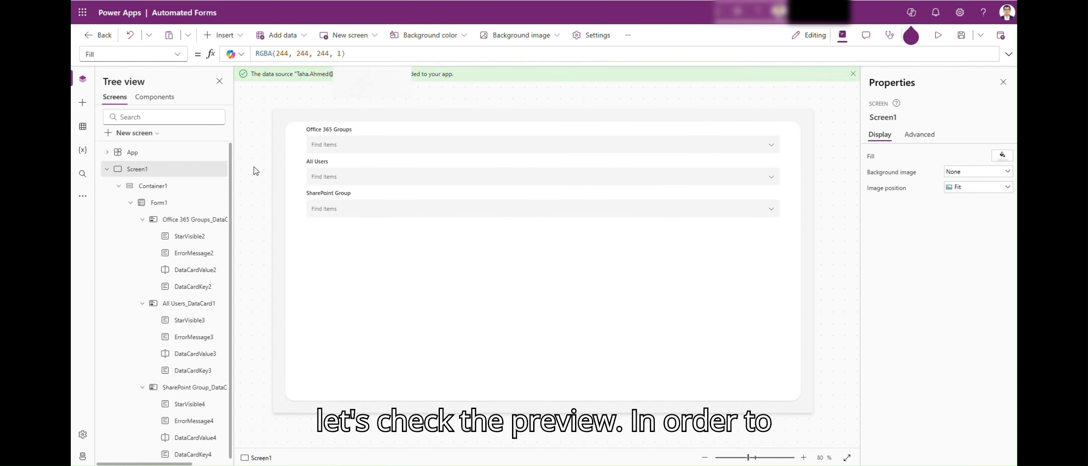
Step: Set the DefaultMode property of Form1 to FormMode.New
click(157, 206)
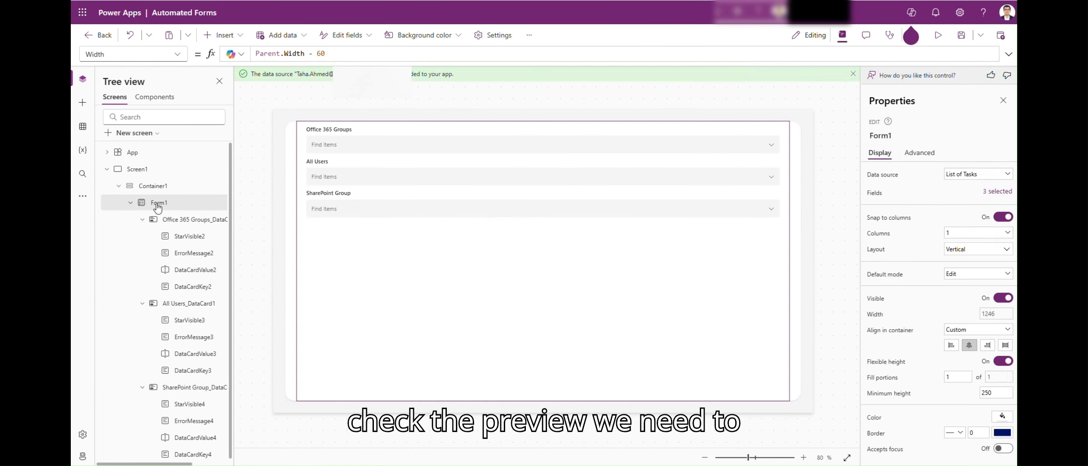
click(178, 55)
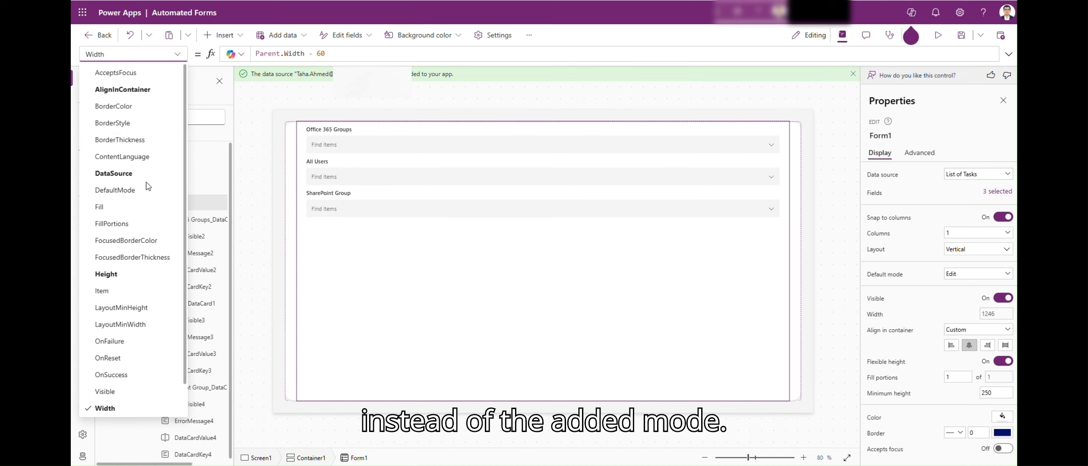
click(134, 190)
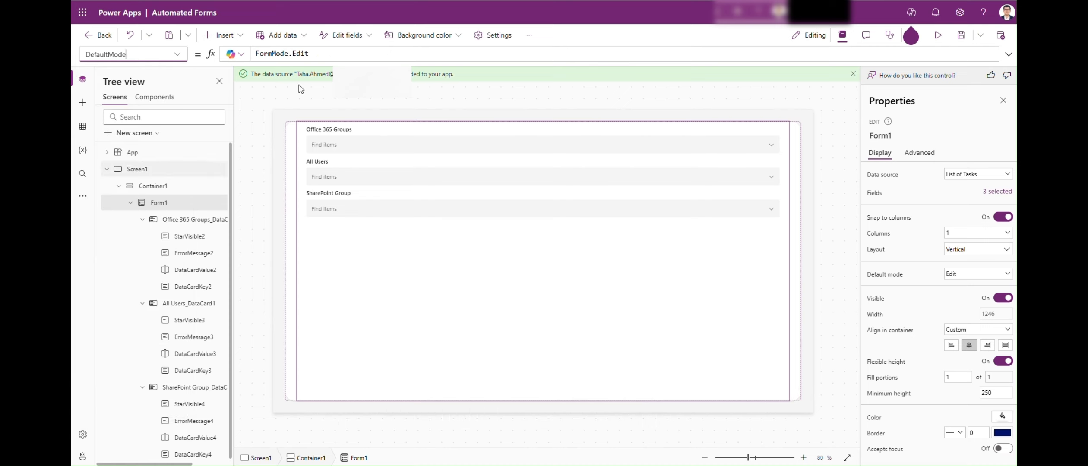
double_click(305, 54)
text(n)
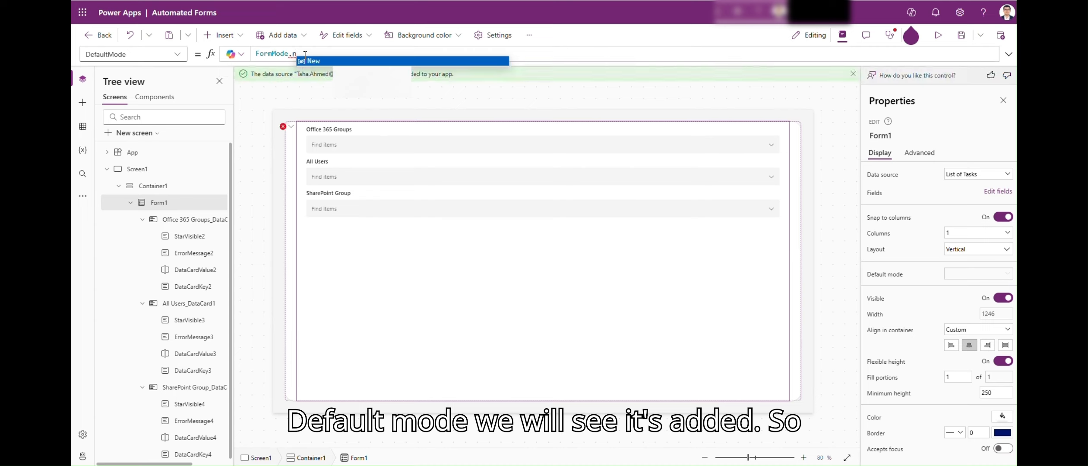
click(341, 60)
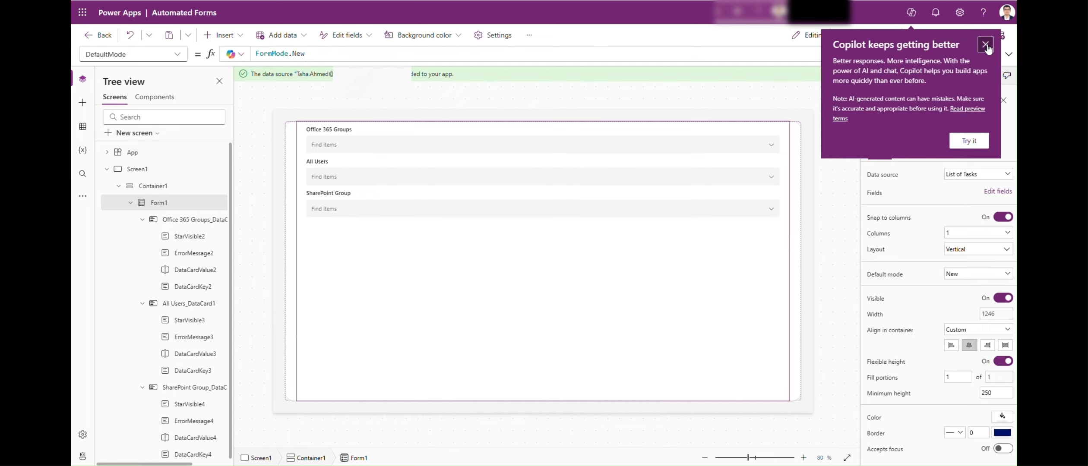
Step: Dismiss the Copilot notice and preview the app on an Apple iPhone 14 Pro Max, dismissing the Dataverse offline tip
click(985, 45)
click(943, 35)
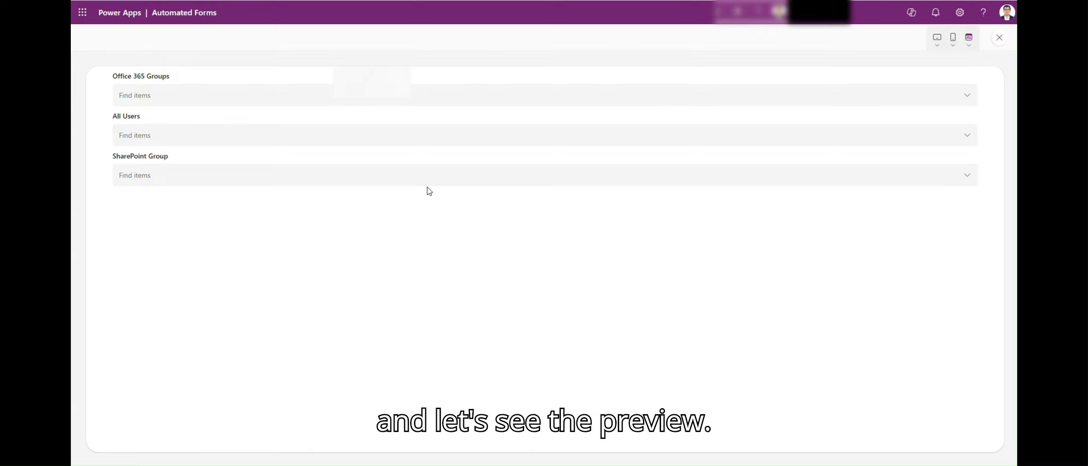
click(953, 38)
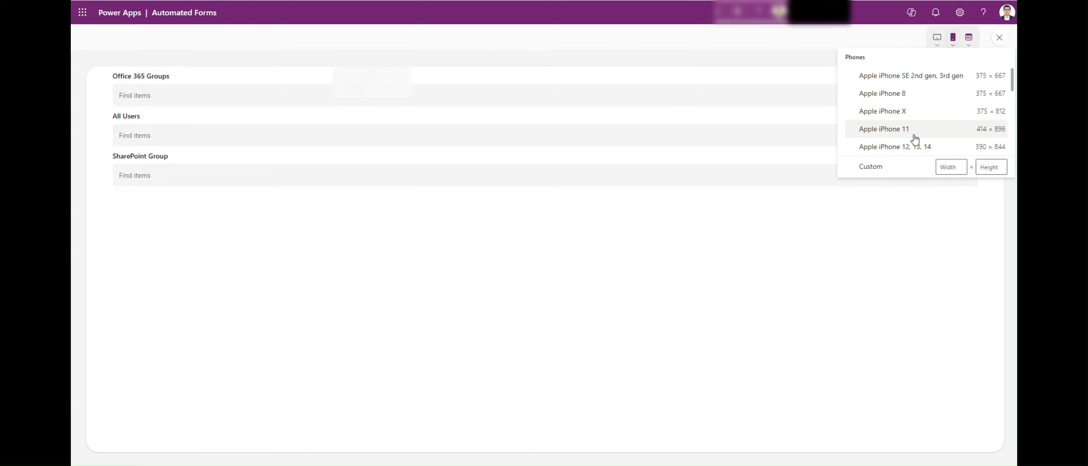
scroll(914, 138, down, 1)
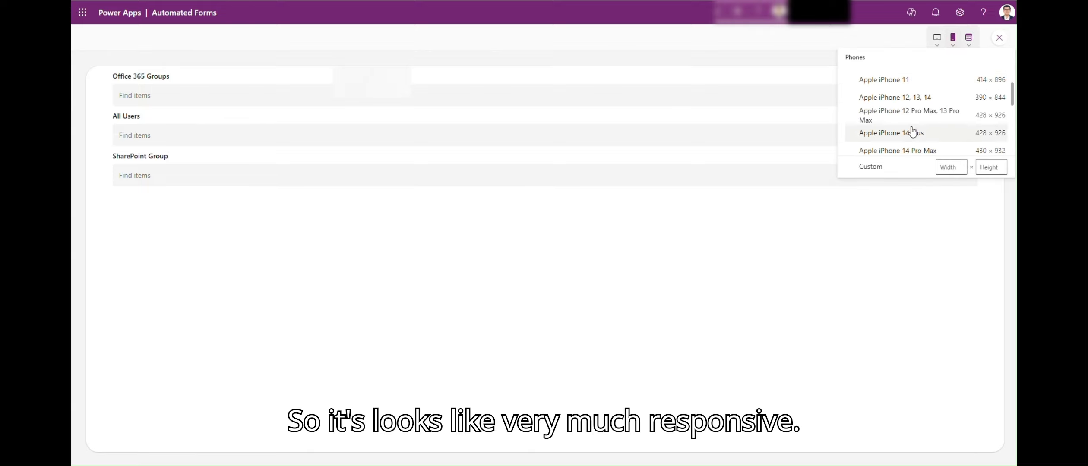
click(909, 151)
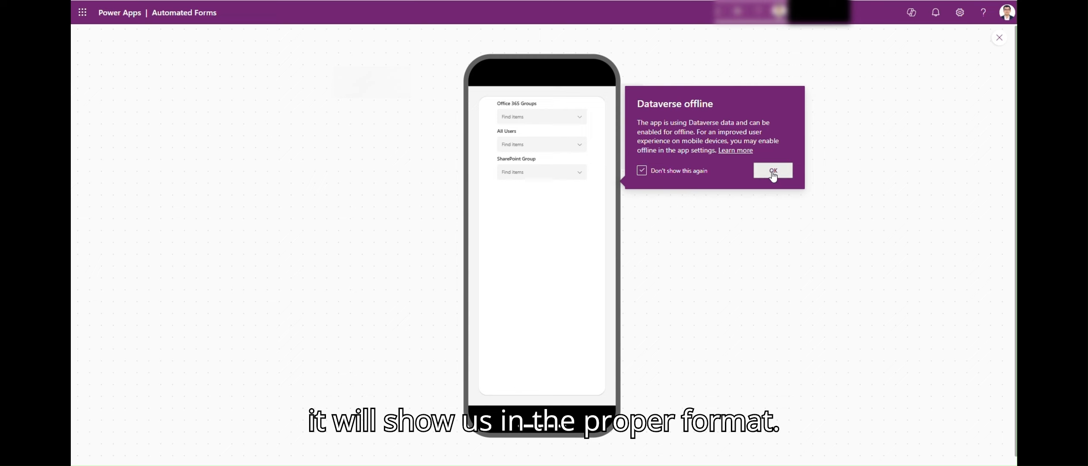
click(773, 171)
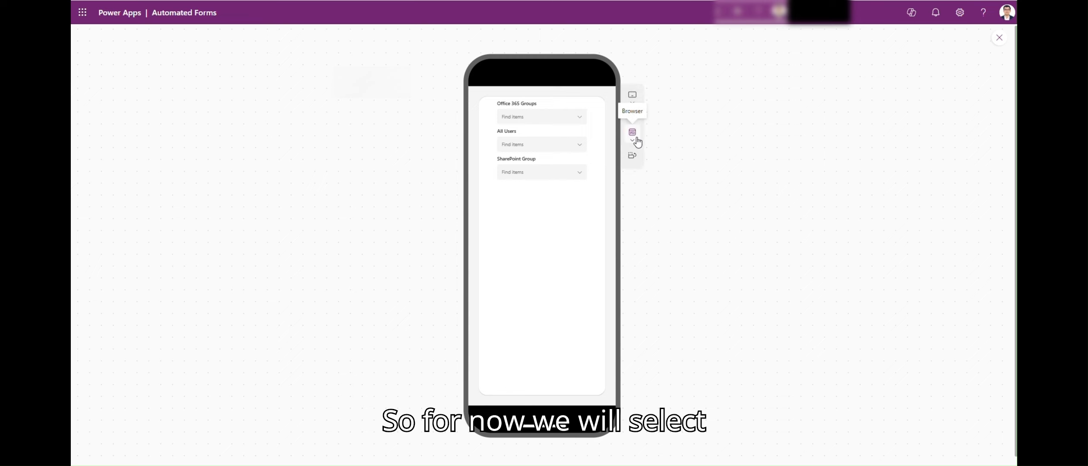
Step: Return the preview to the browser's window size and close it
click(634, 139)
click(641, 151)
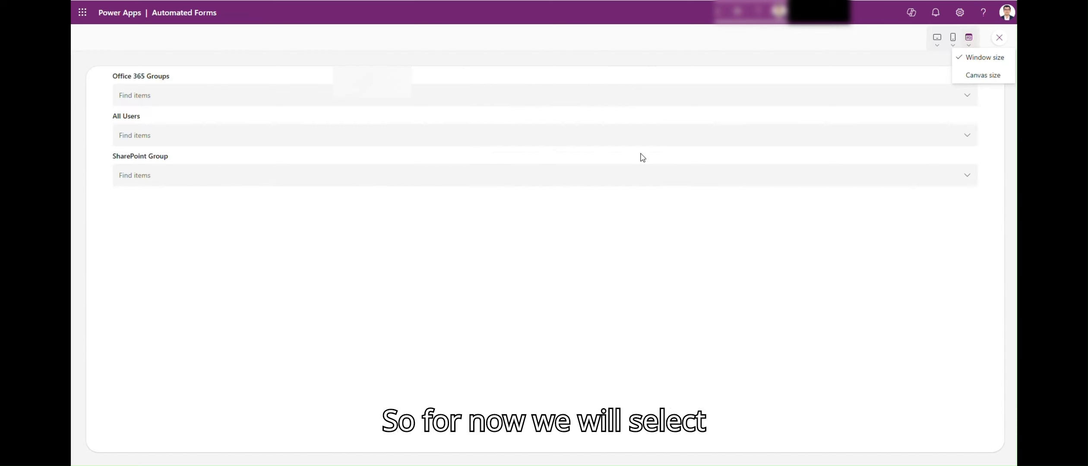
click(999, 38)
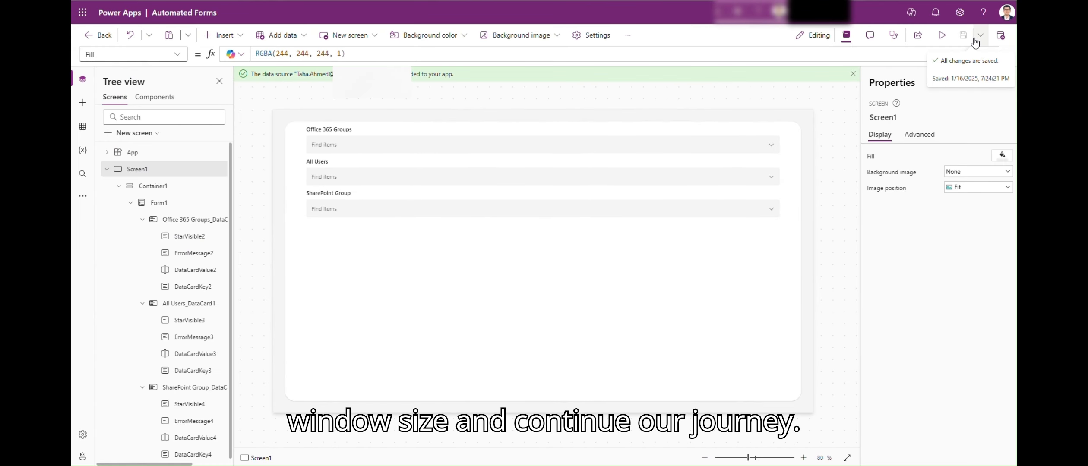
Step: Switch to the Microsoft 365 admin center and select the address of the Test group's membership page to get its group ID
key(alt+Tab)
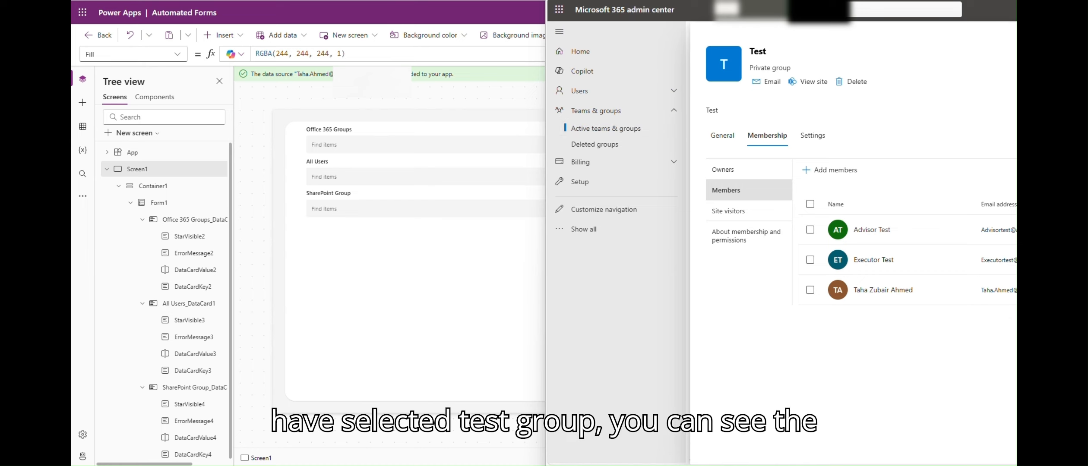
click(734, 0)
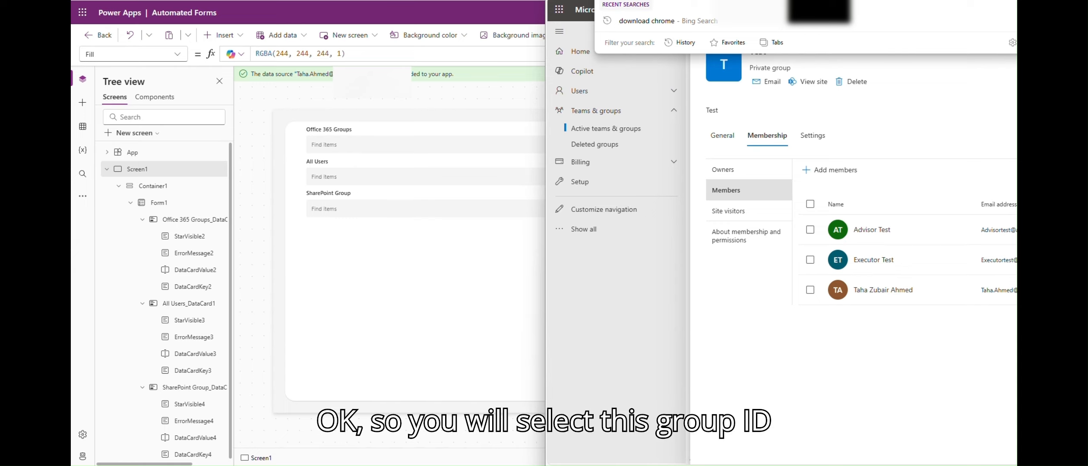
Step: Show the Items property of the Office 365 Groups combo box and unlock its card for editing
click(347, 144)
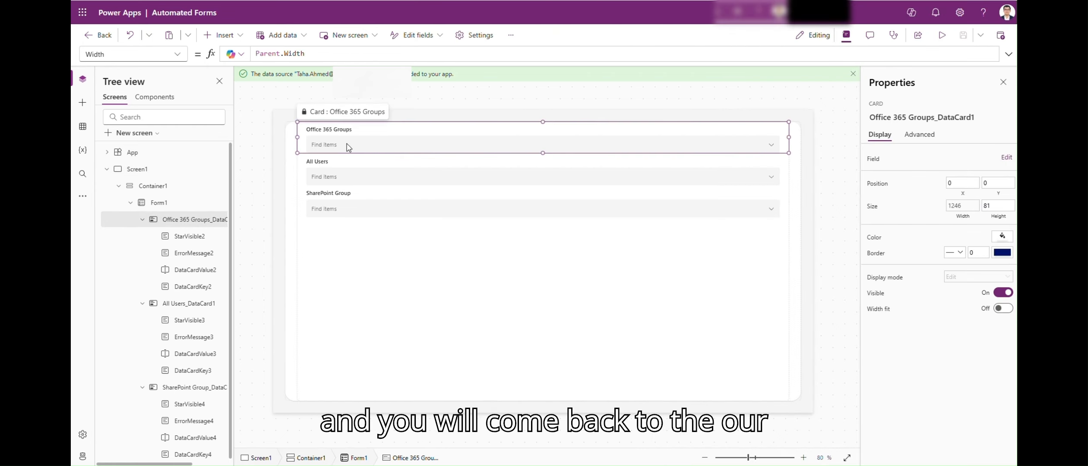
click(349, 146)
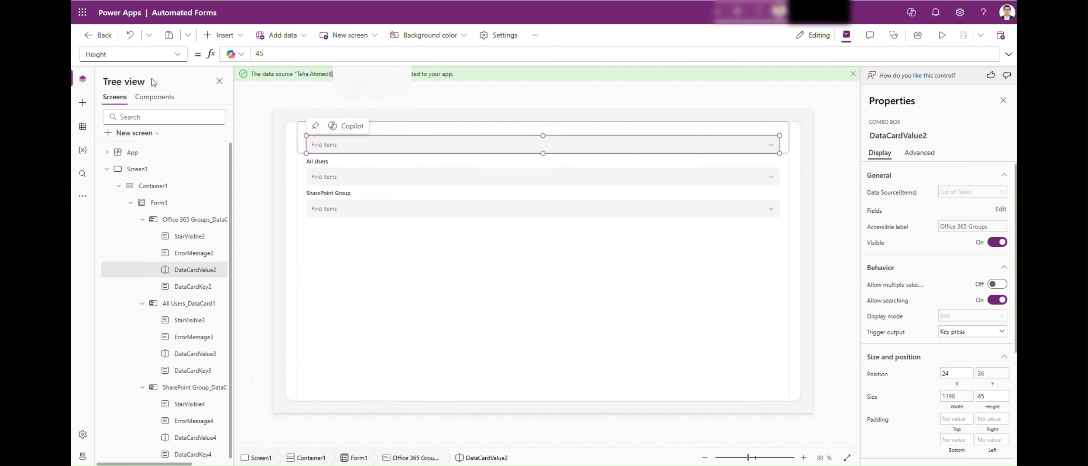
click(177, 54)
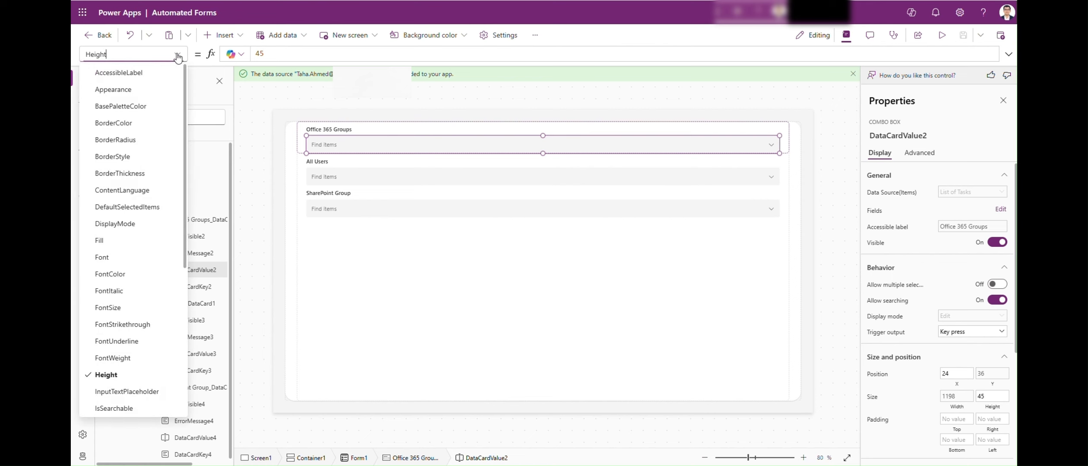
scroll(129, 303, down, 3)
click(121, 327)
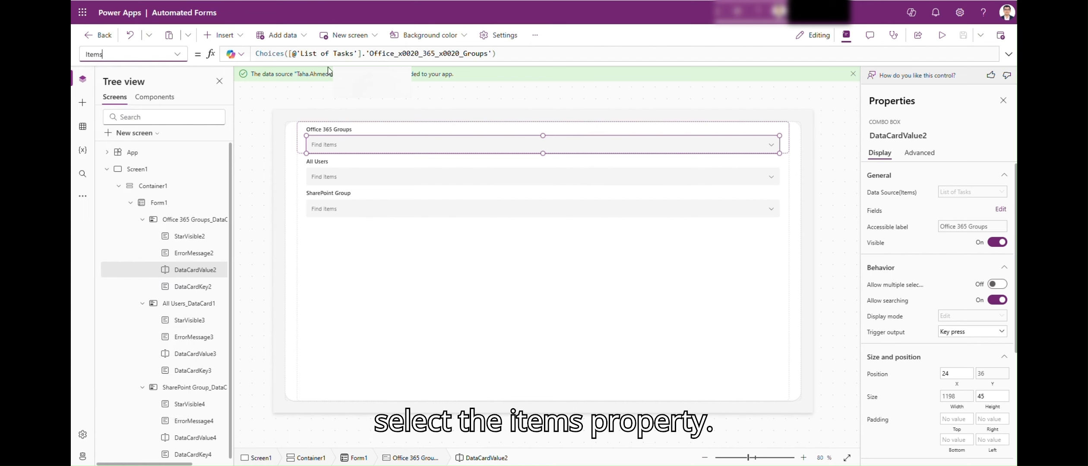
right_click(350, 151)
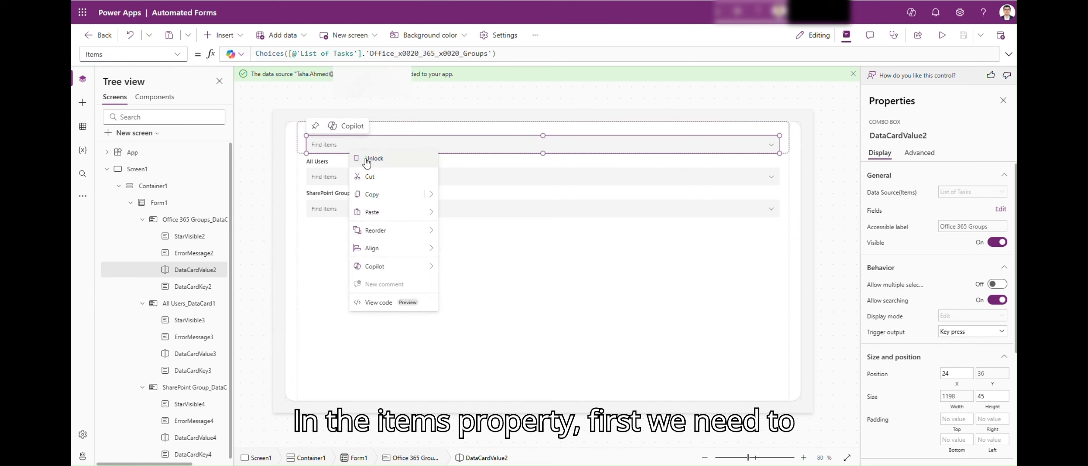
click(366, 160)
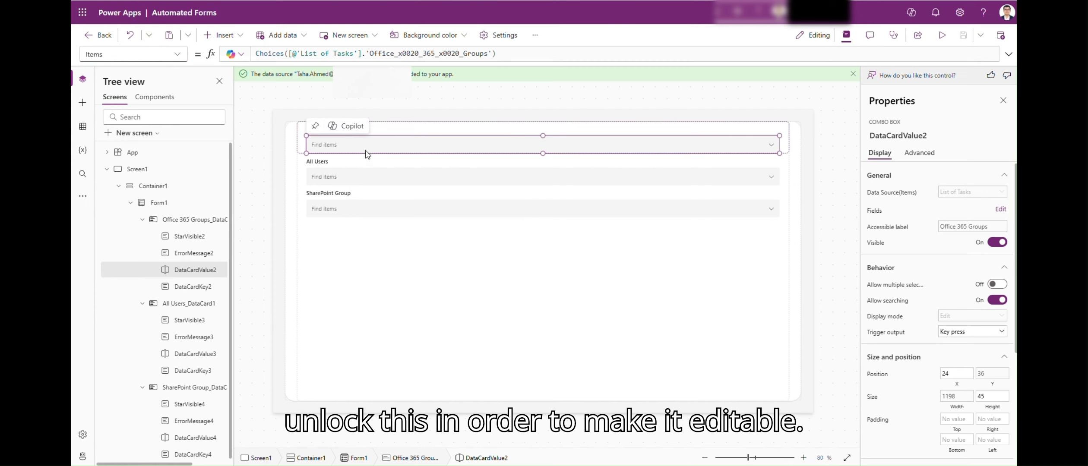
Step: Replace the Office 365 Groups combo box's Items formula with Office365Groups.ListGroupMembers("90c56297-f424-473a-aa36-ae85418c3653").value
click(430, 55)
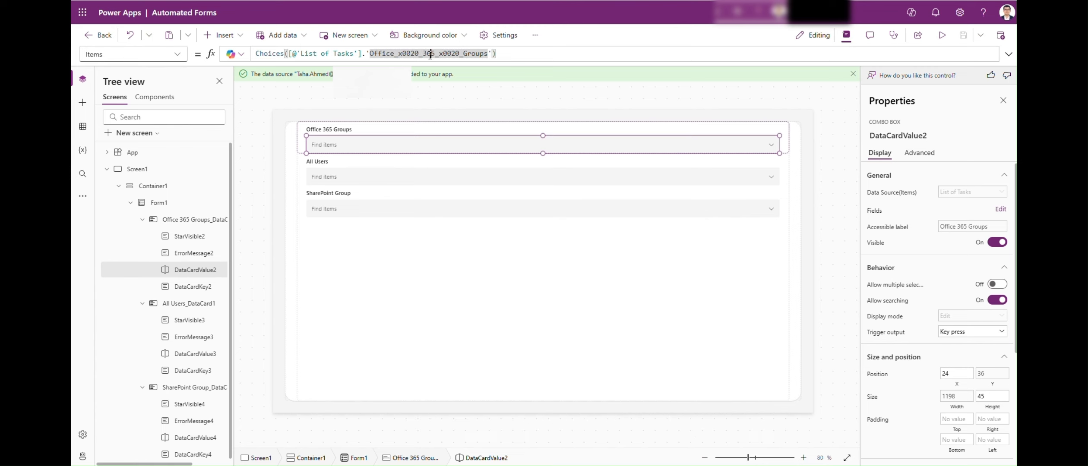
key(ctrl+a)
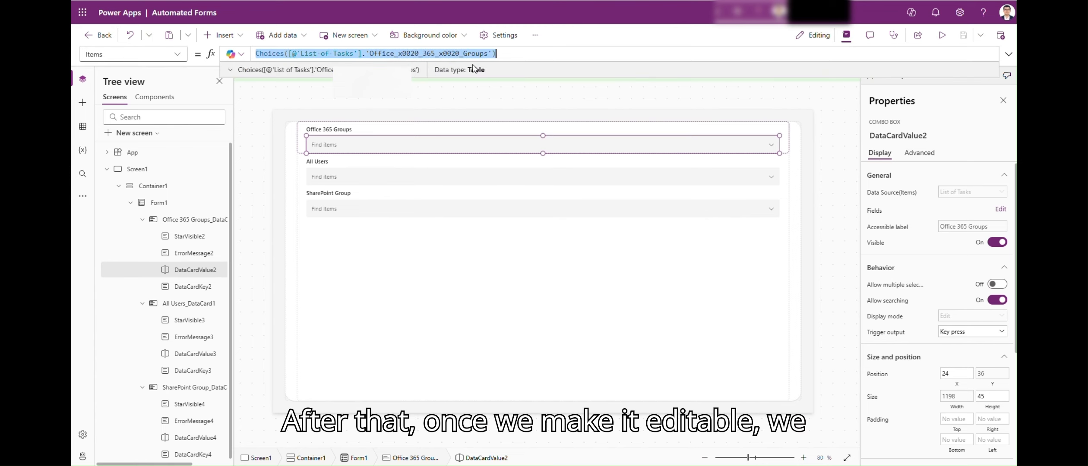
click(1009, 54)
text(Office365Groups.ListGroupMembers("90c56297-f424-473a-aa36-ae85418c3653").value)
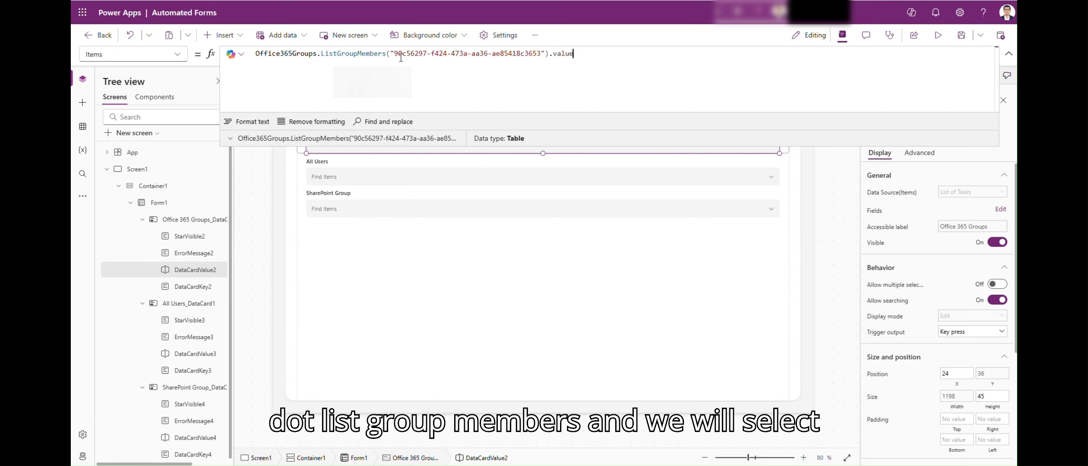
drag(396, 56, 544, 54)
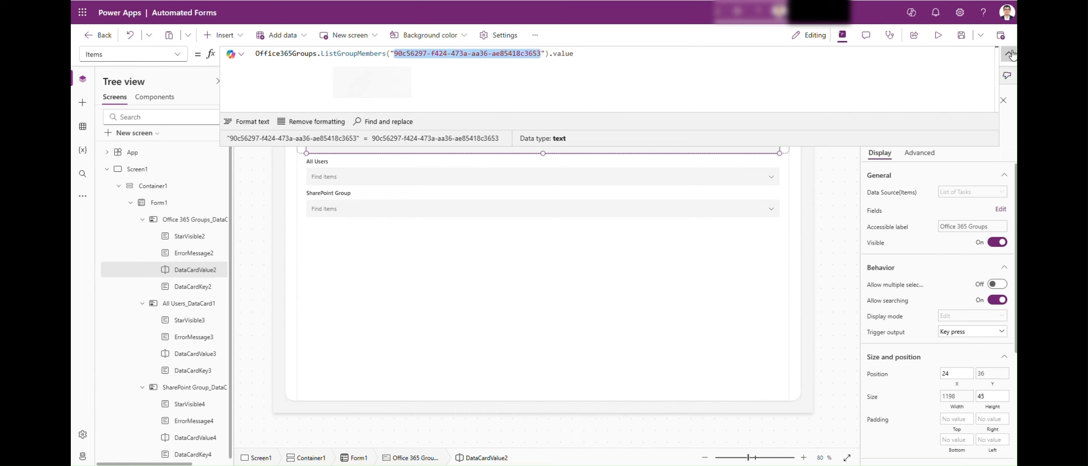
click(485, 135)
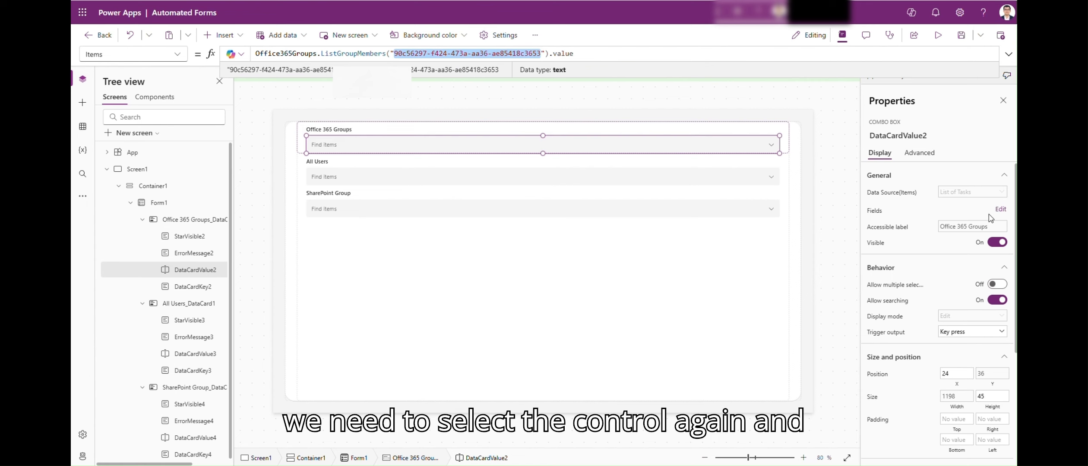
Step: Add displayName as the field shown in the Office 365 Groups combo box, and deselect the control
click(1000, 209)
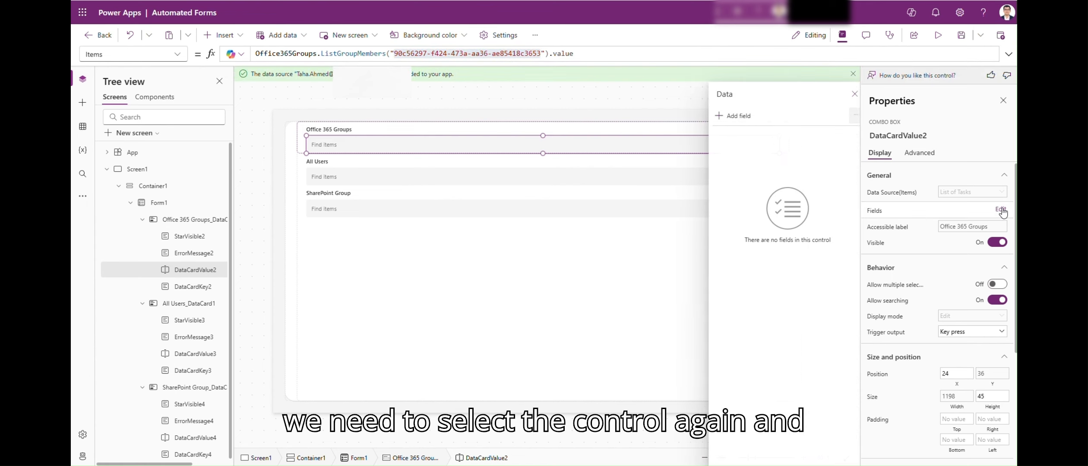
click(731, 119)
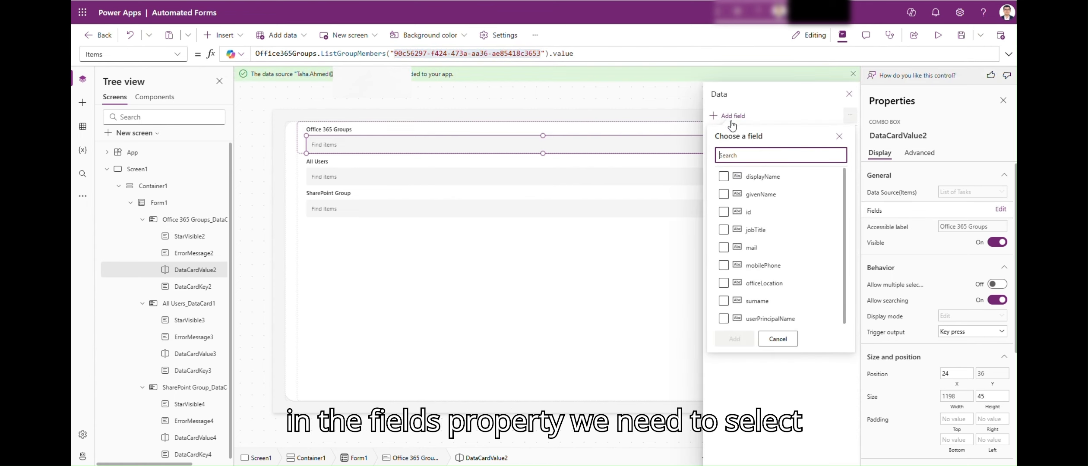
click(724, 178)
click(734, 339)
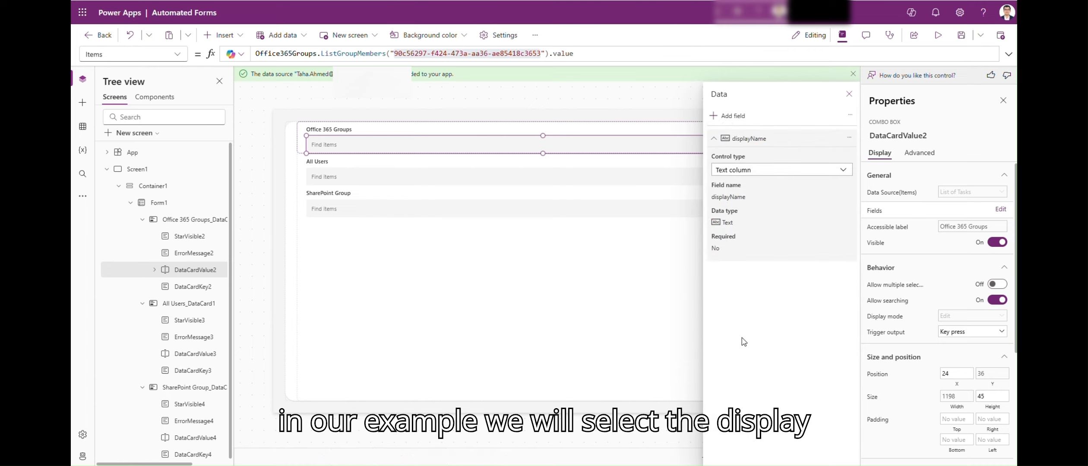
click(260, 190)
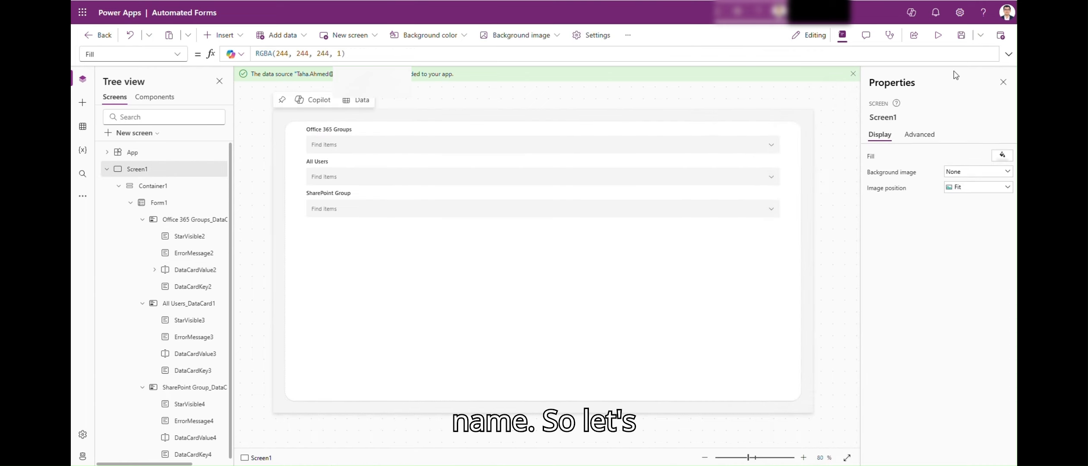
Step: Preview the app, compare the Office 365 Groups choices with the Test group's members in the admin center, search them for "ex", and close the preview
click(937, 36)
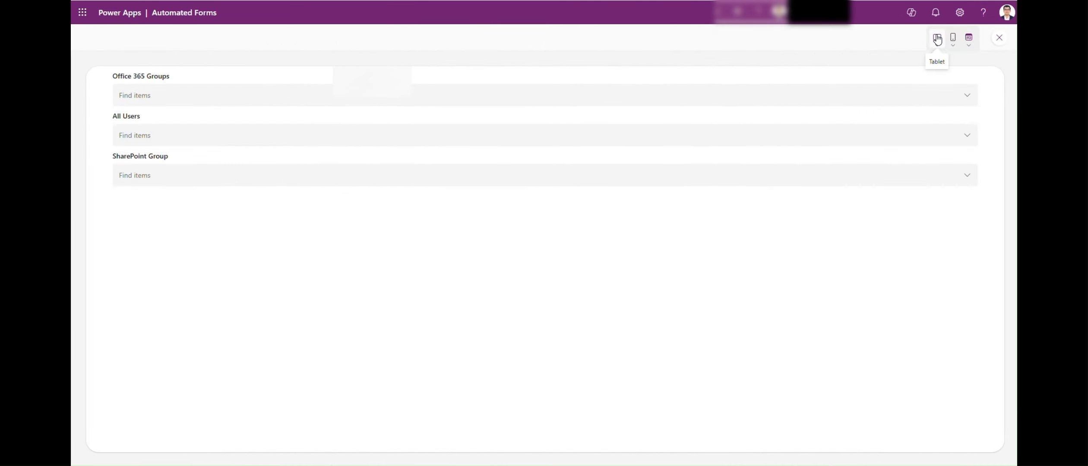
click(964, 97)
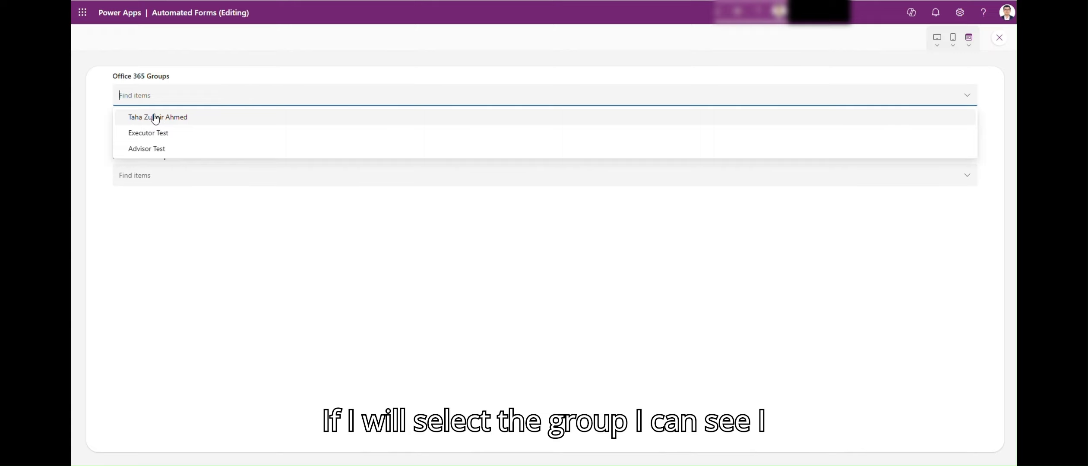
key(alt+Tab)
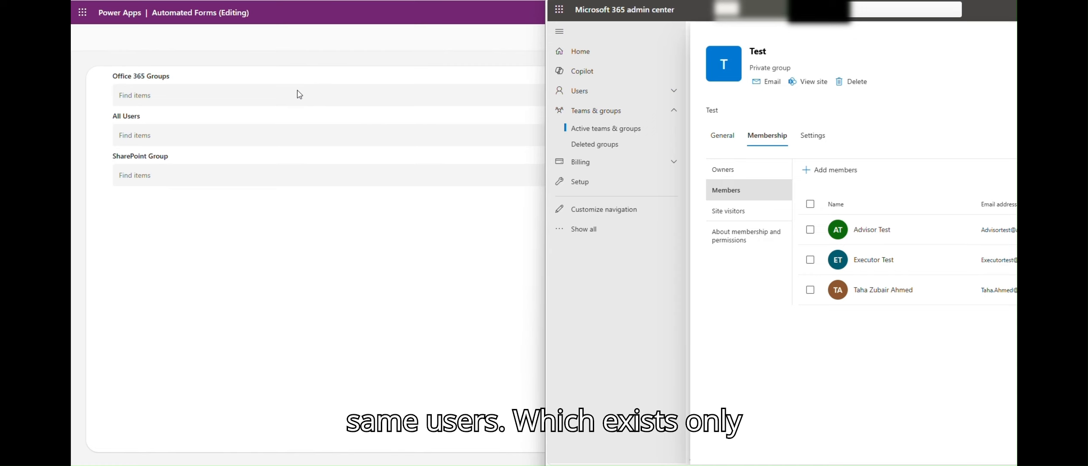
click(278, 102)
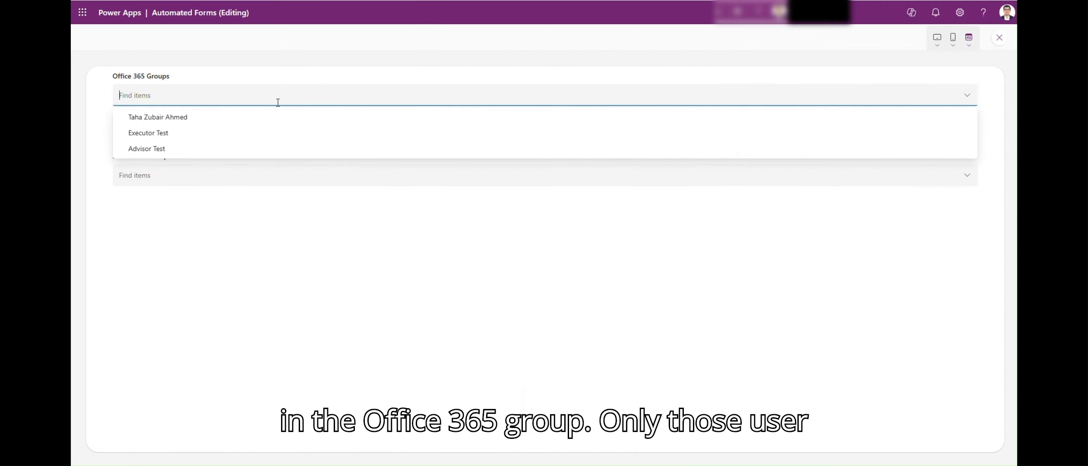
text(ex)
key(BackSpace)
key(BackSpace)
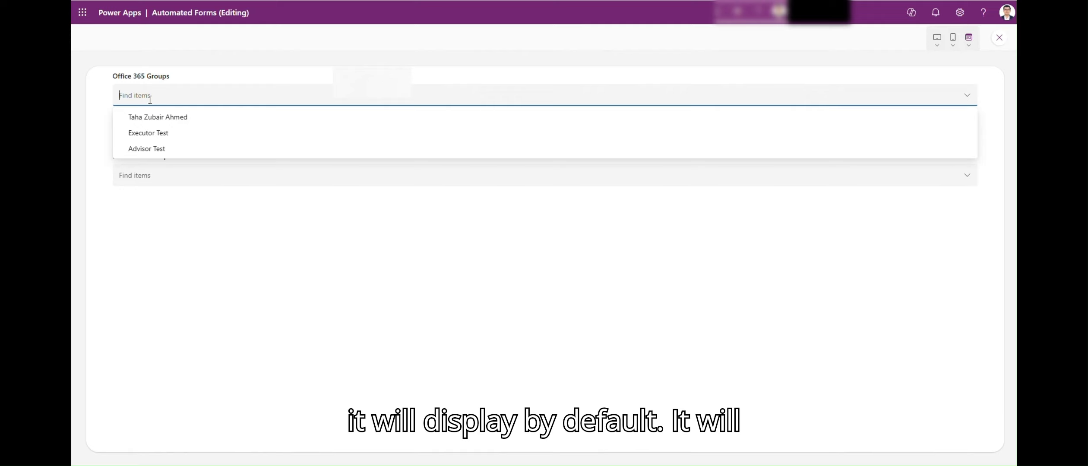
click(204, 218)
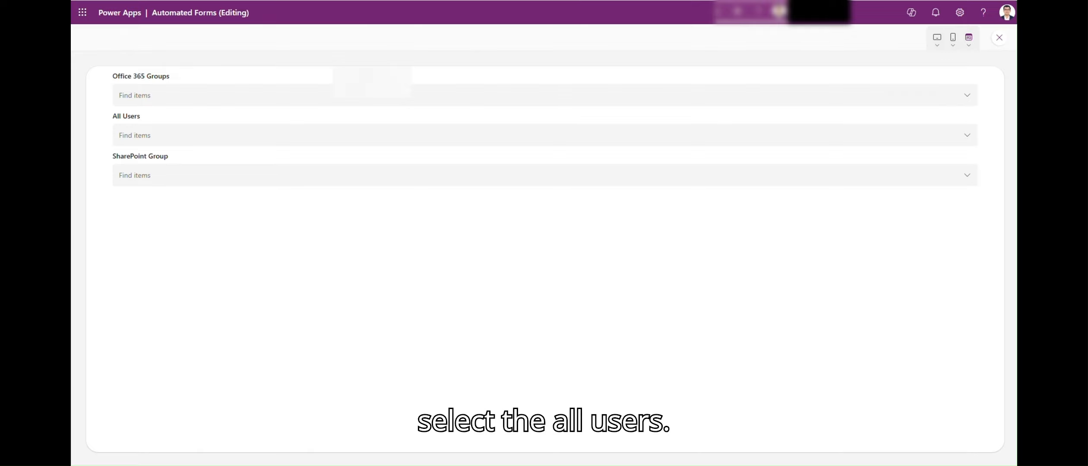
key(Escape)
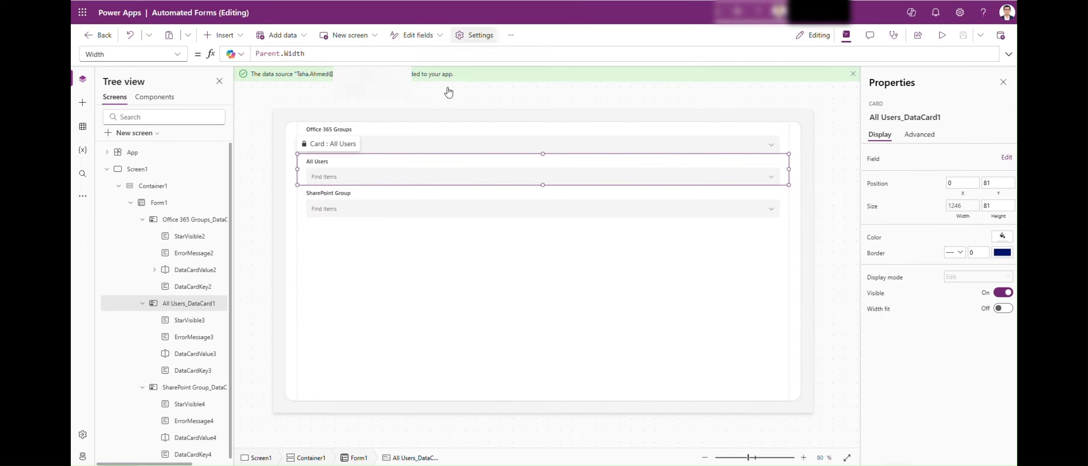
Step: Open the Items formula of the All Users combo box and unlock its card for editing
click(365, 178)
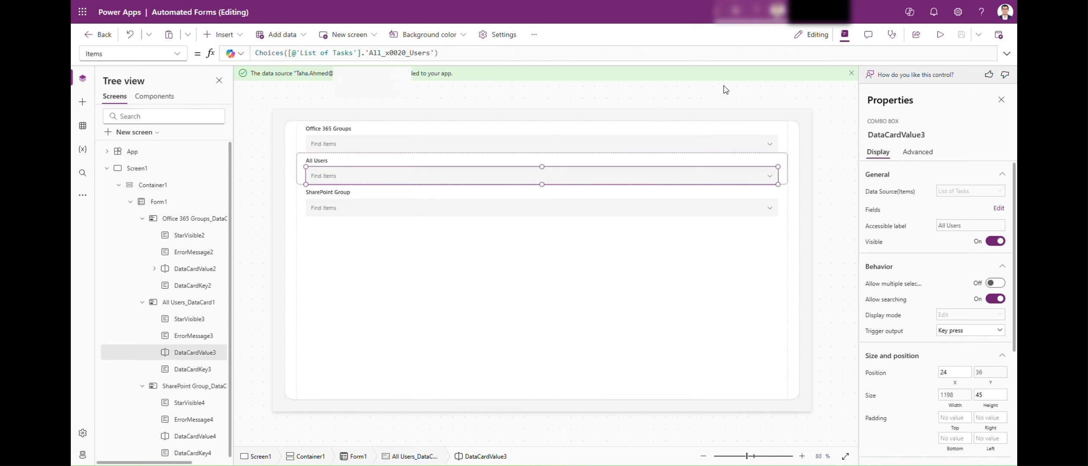
click(1007, 53)
key(ctrl+a)
key(ctrl+v)
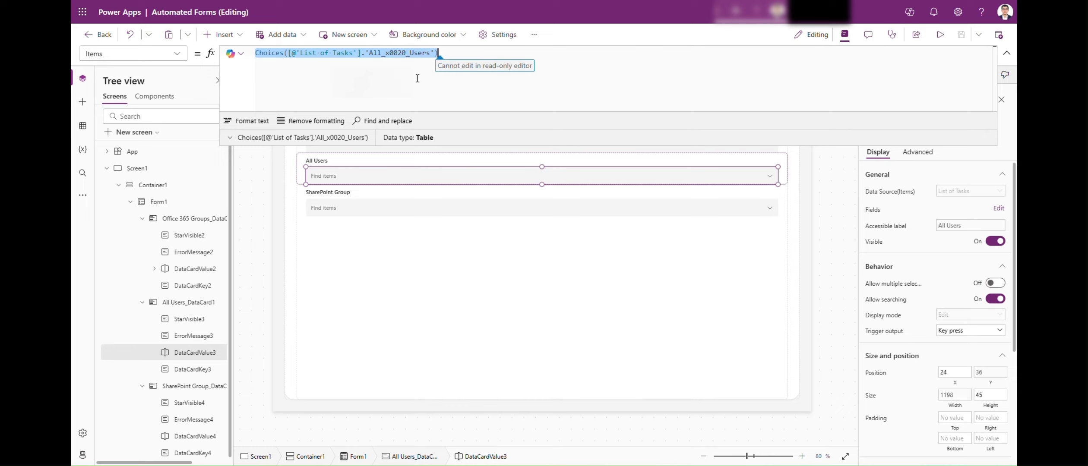
right_click(365, 169)
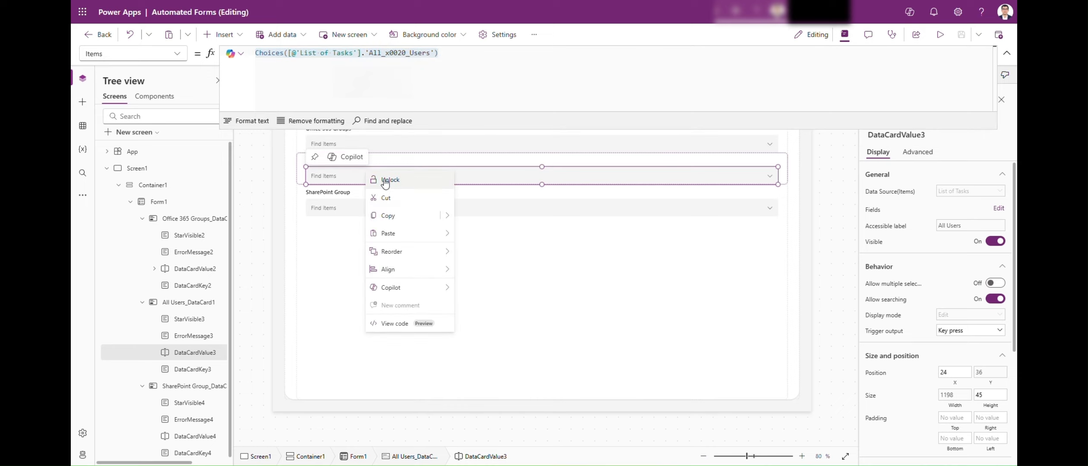
click(384, 180)
Step: Replace the All Users Items formula with Filter(Office365Users.SearchUser({searchTerm:Self.SearchText,top:100}), !StartsWith(DisplayName, "TEST")), starting a new line before the SearchUser call
key(BackSpace)
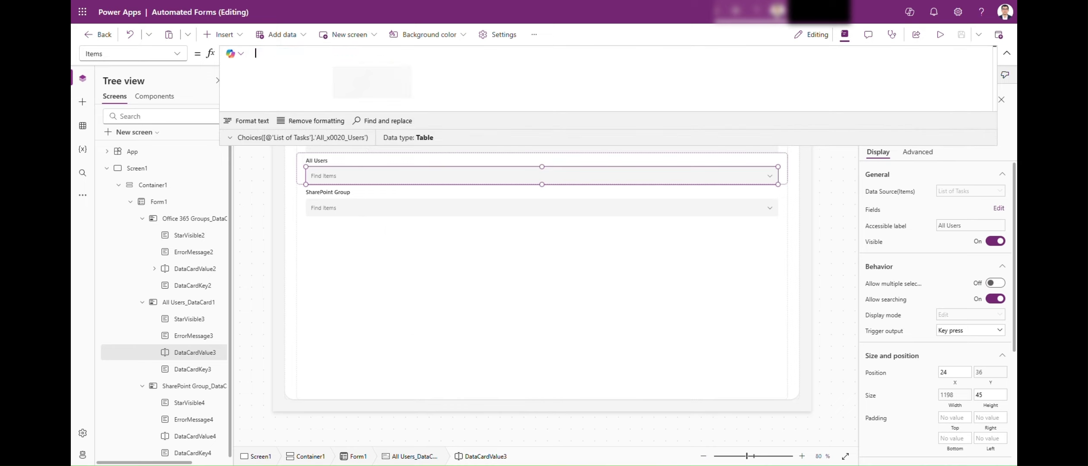
click(312, 77)
text(Filter( Office365Users.SearchUser({searchTerm:Self.SearchText,top:100}),     !StartsWith(DisplayName, "TEST")     ))
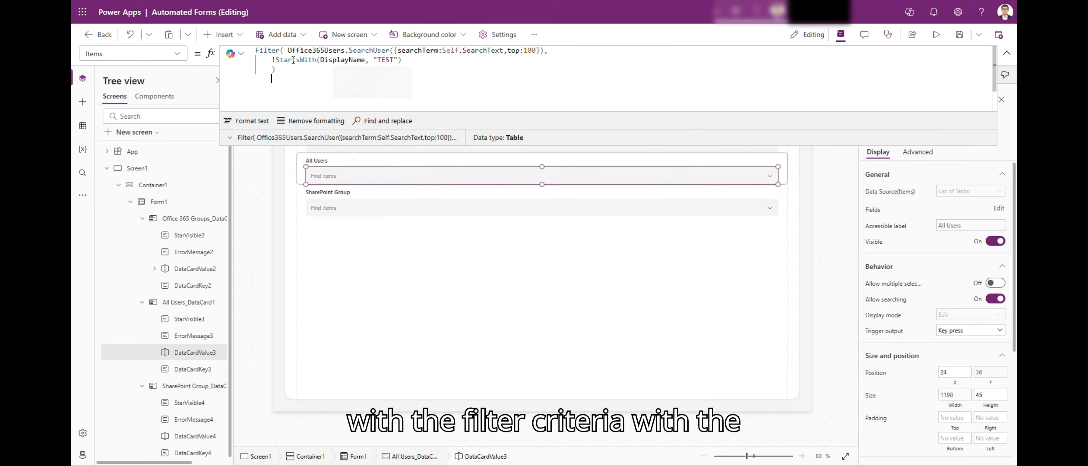
drag(305, 51, 394, 51)
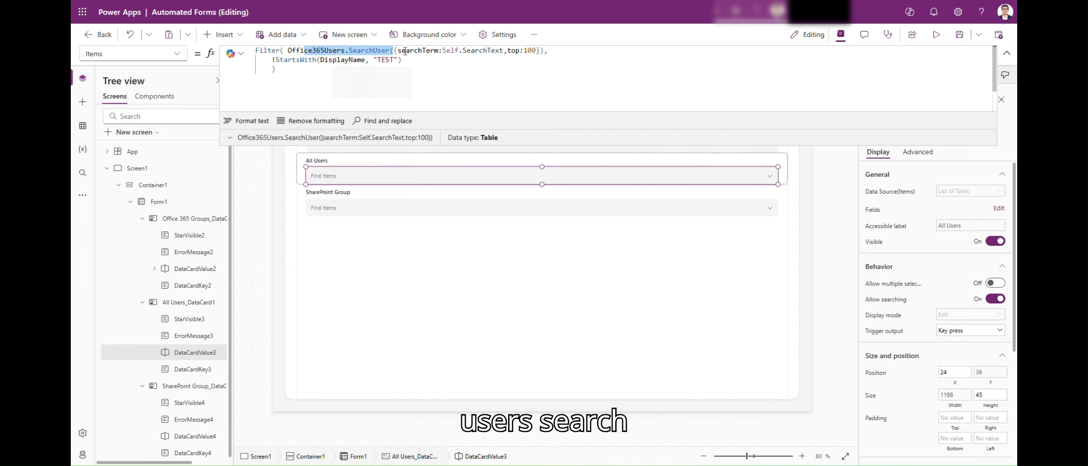
drag(405, 51, 439, 50)
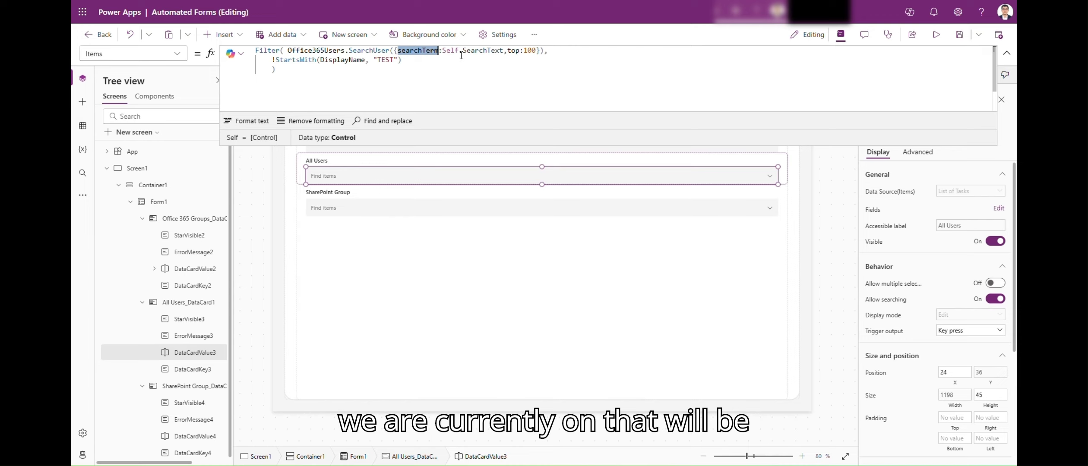
drag(442, 51, 459, 51)
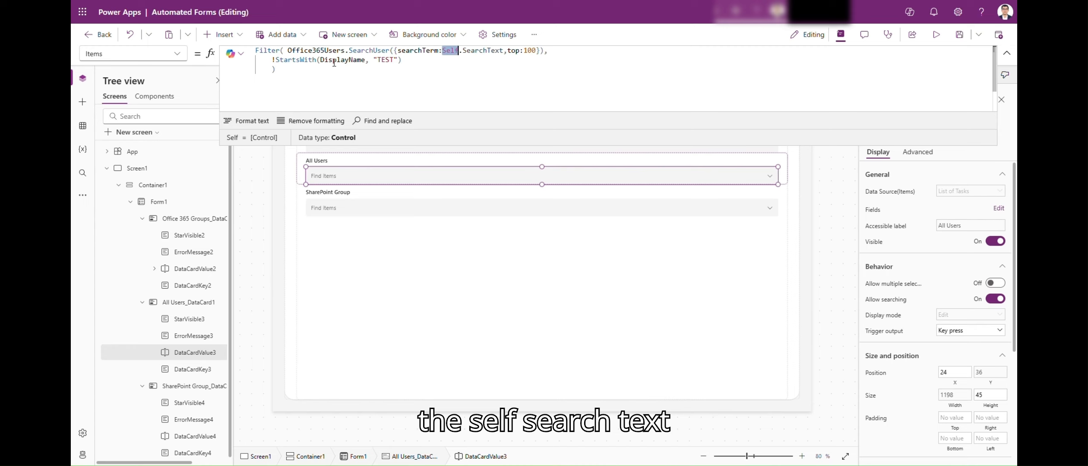
click(286, 51)
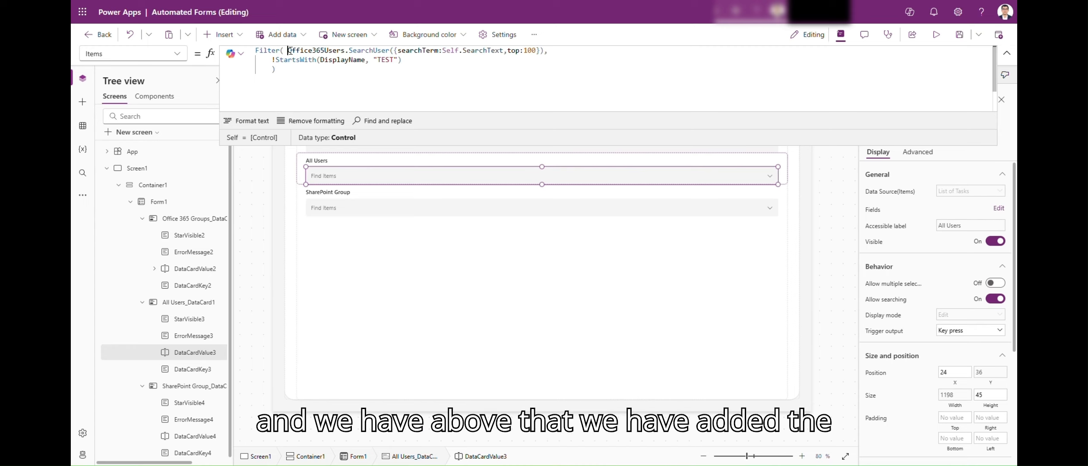
key(Return)
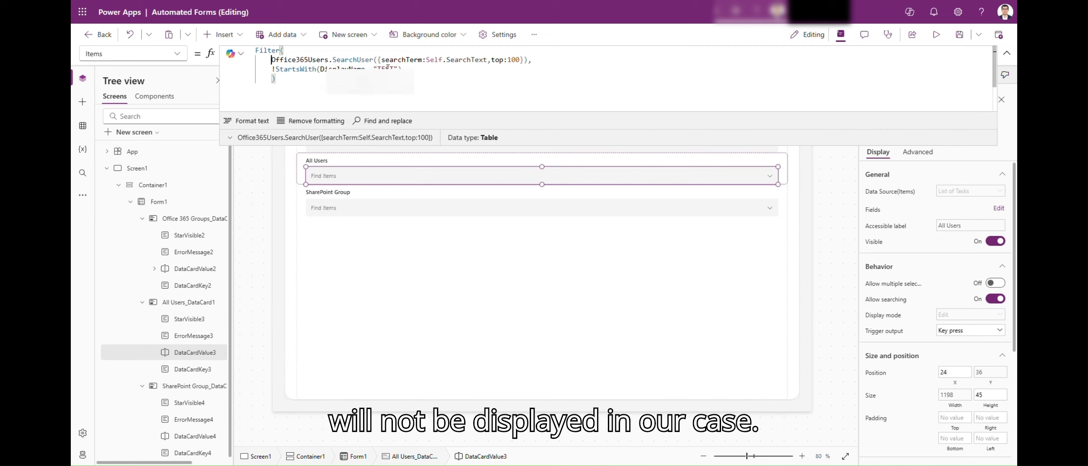
click(638, 24)
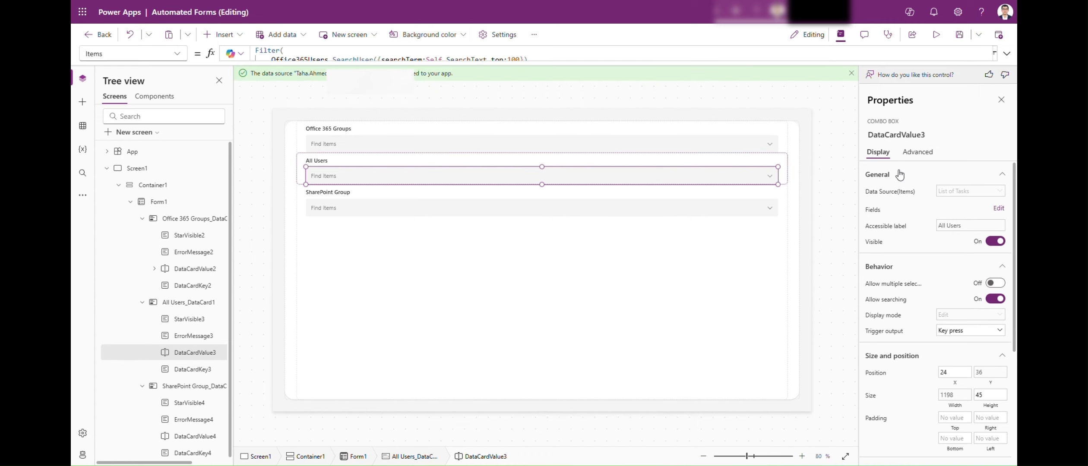
Step: Add DisplayName as the field shown in the All Users combo box
click(999, 208)
click(739, 116)
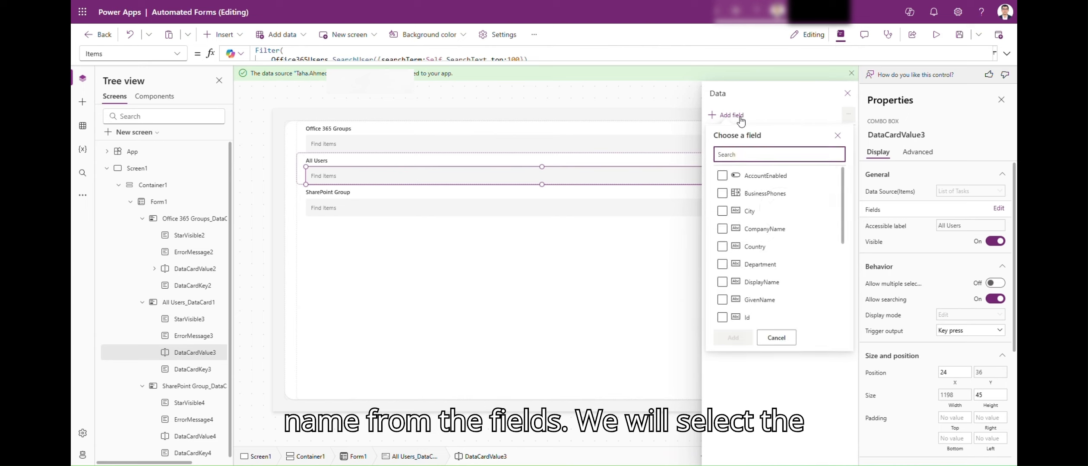
click(770, 284)
click(733, 338)
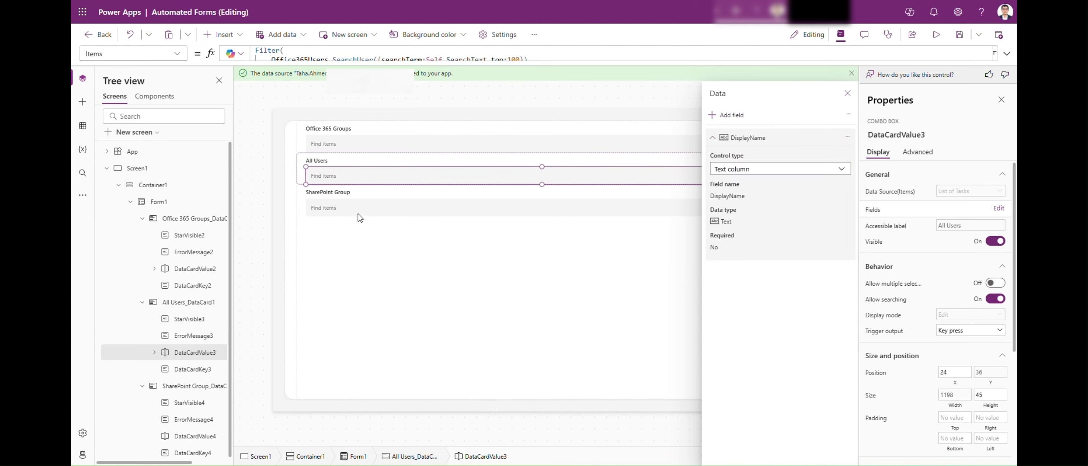
Step: Preview the app, browse the All Users choices, search them for a user's name, clear the search, and close the preview
click(245, 188)
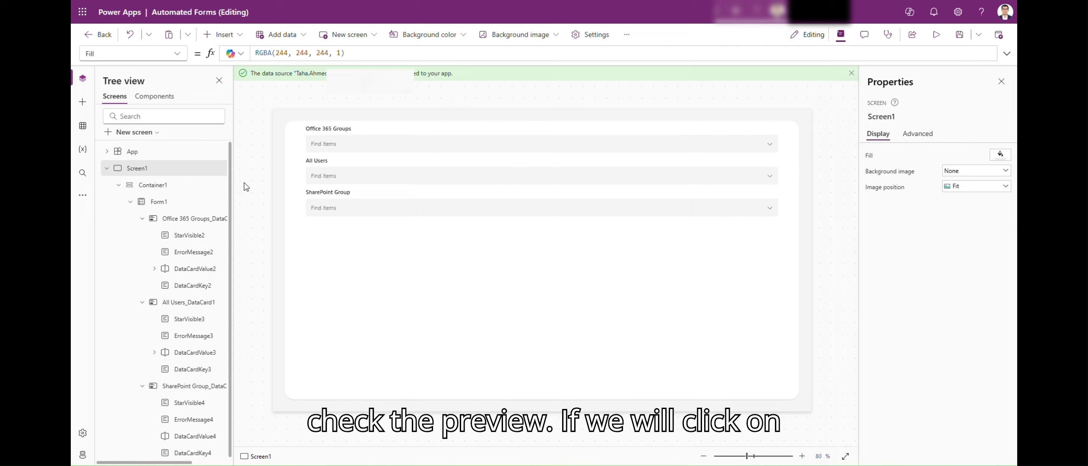
click(935, 35)
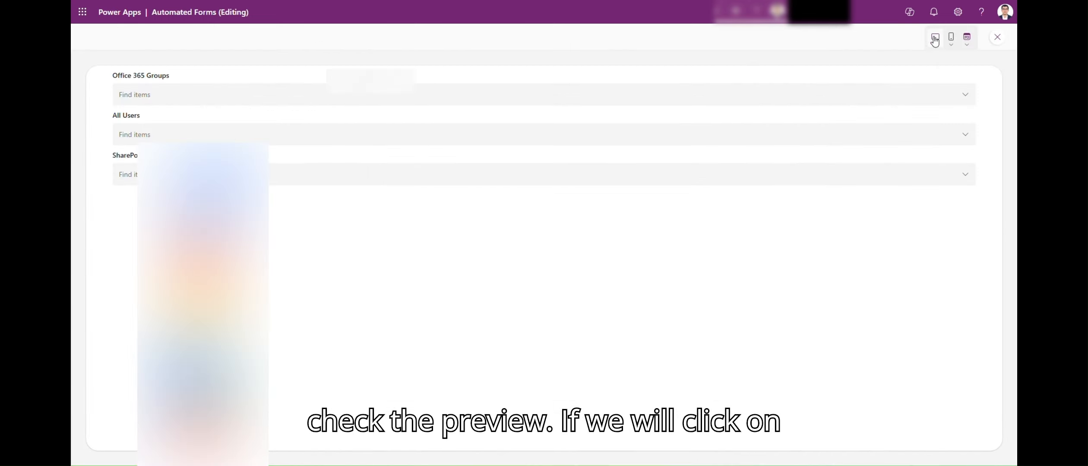
click(963, 137)
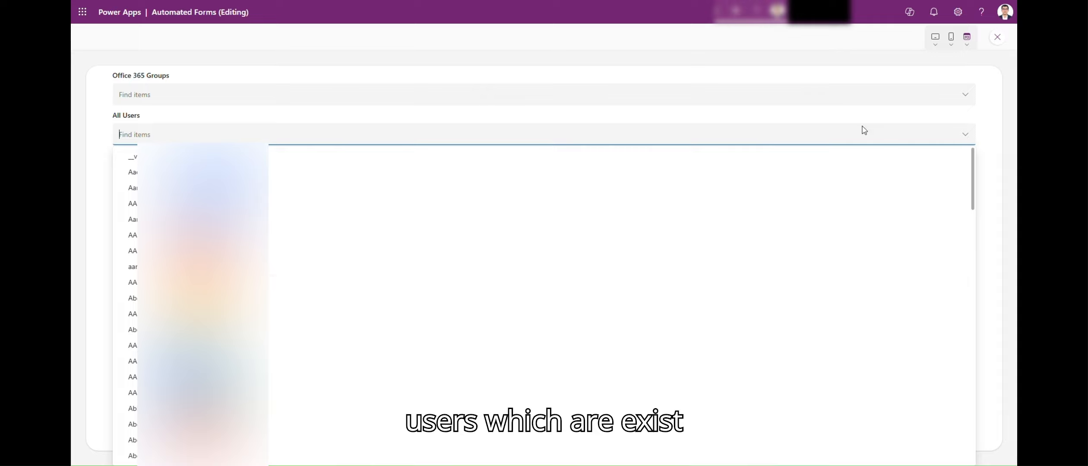
scroll(515, 277, down, 3)
text(taha)
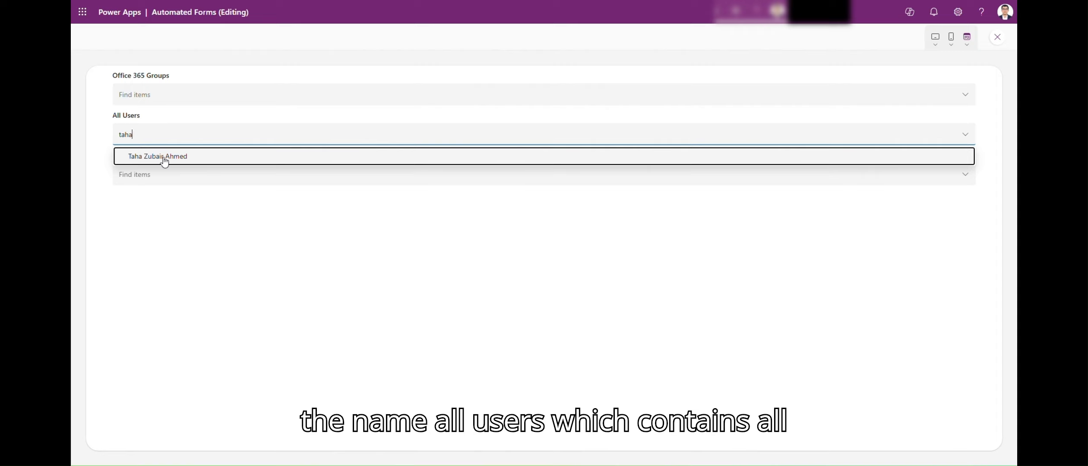
key(ctrl+a)
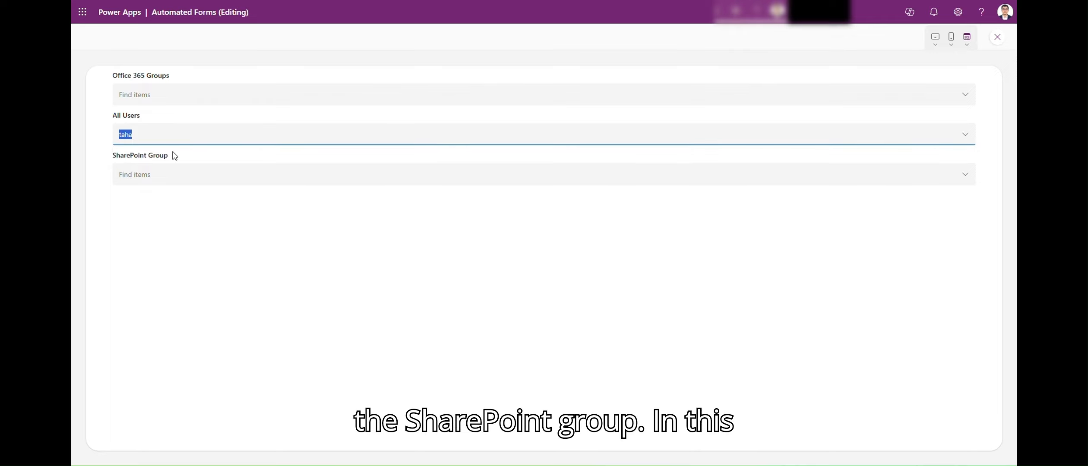
key(BackSpace)
click(143, 182)
click(154, 133)
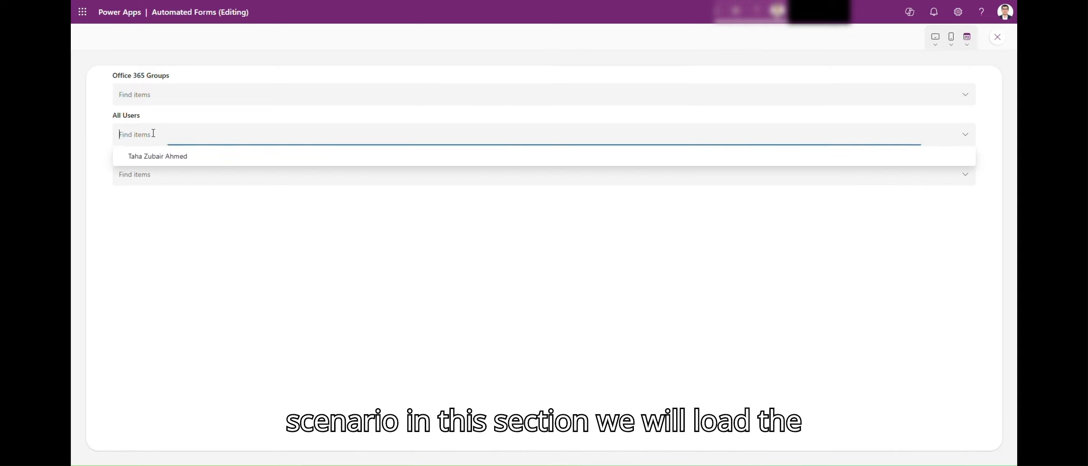
click(164, 207)
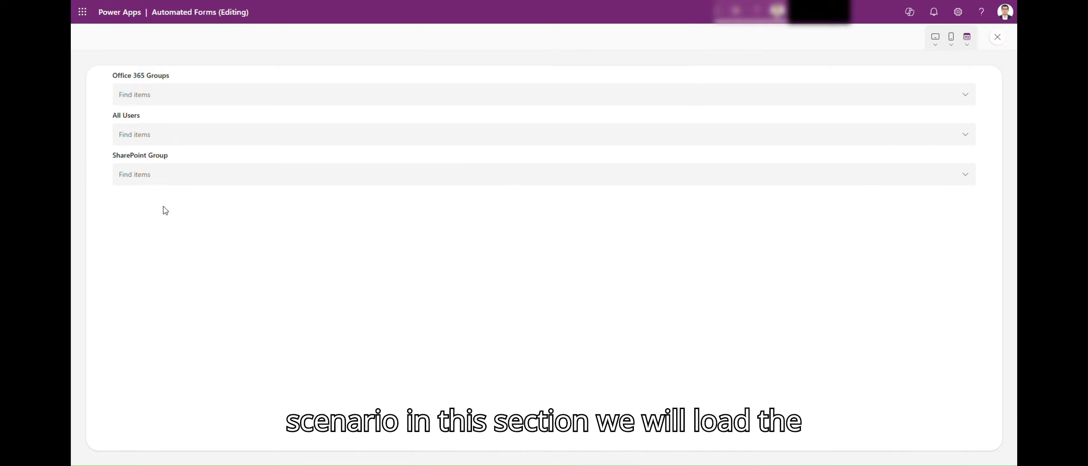
click(998, 37)
Step: Select the SharePoint Group combo box, check in the SharePoint column settings which group it chooses from, and return to Power Apps
click(371, 204)
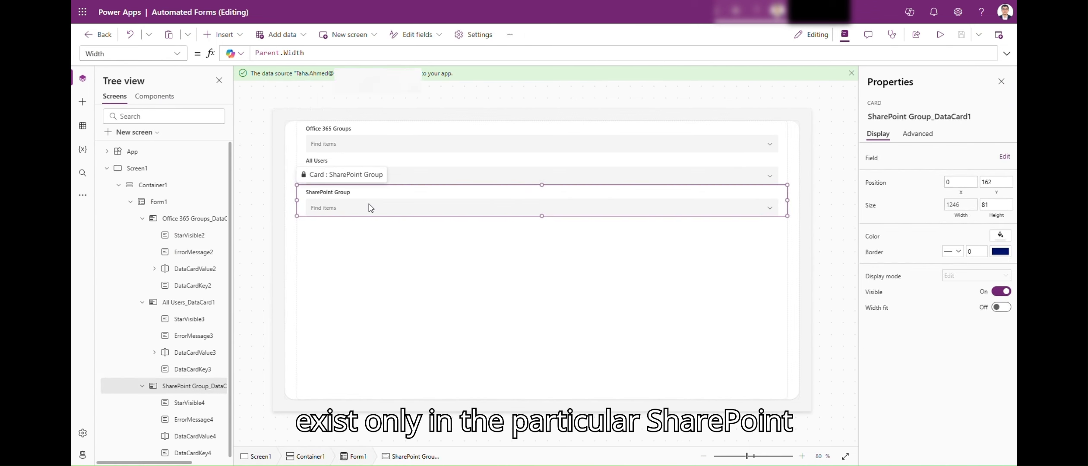
click(371, 208)
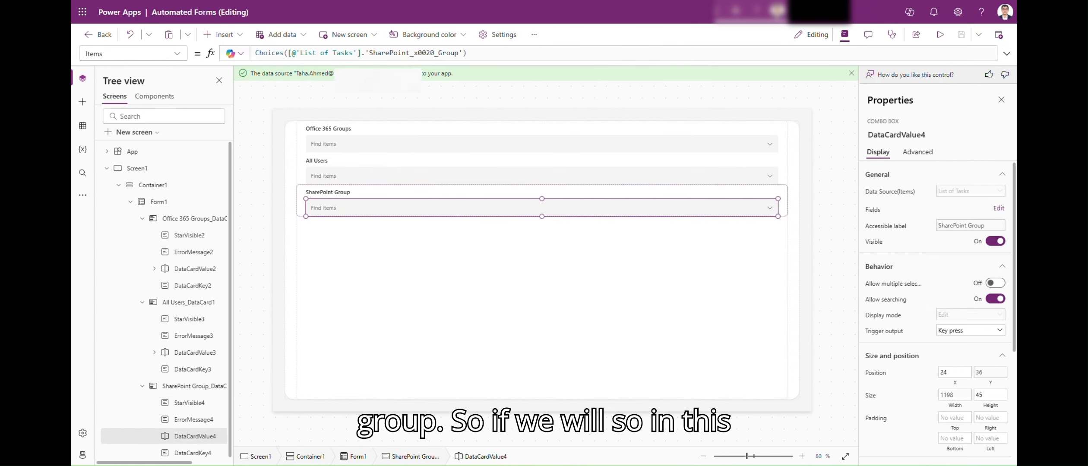
click(437, 1)
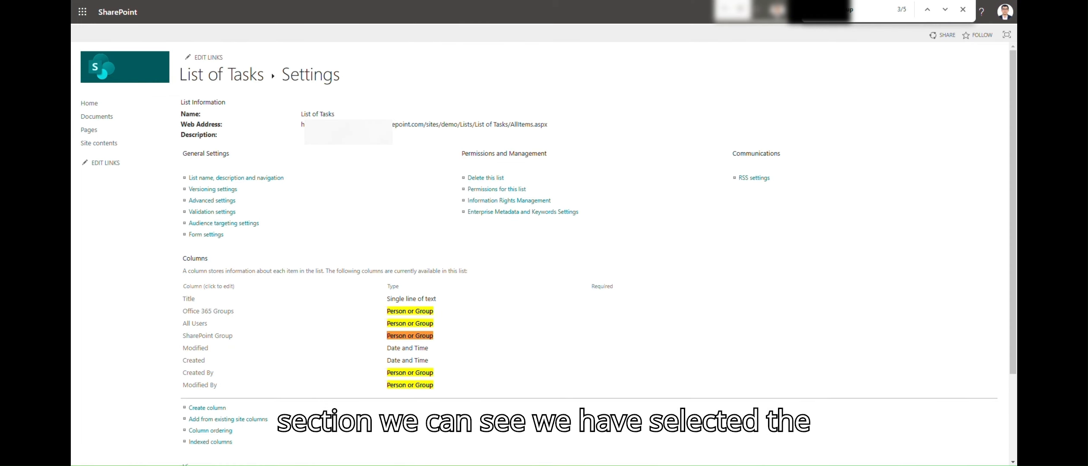
click(497, 1)
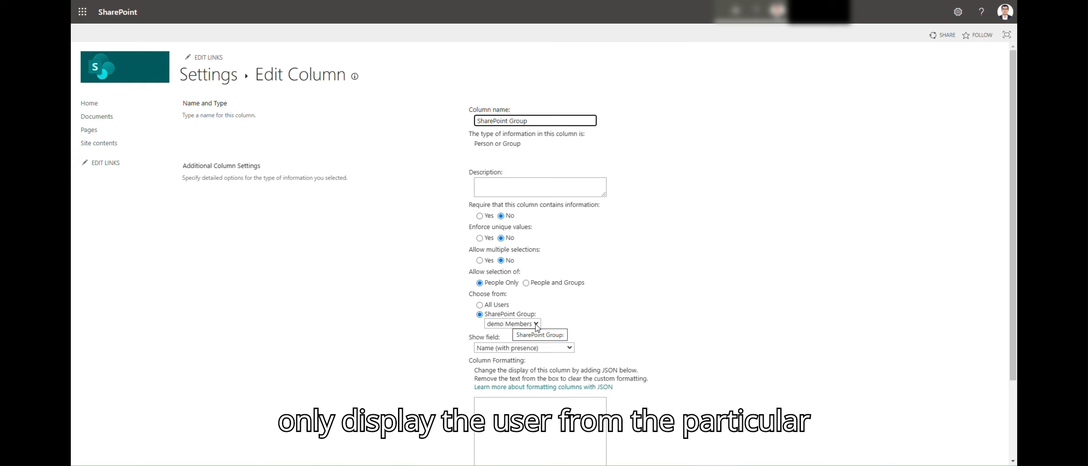
click(535, 324)
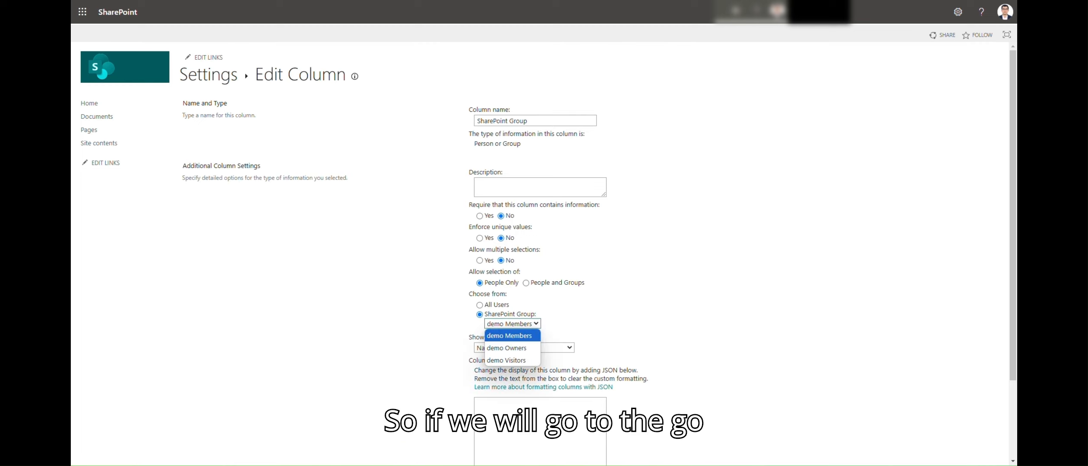
click(299, 2)
key(ctrl+Tab)
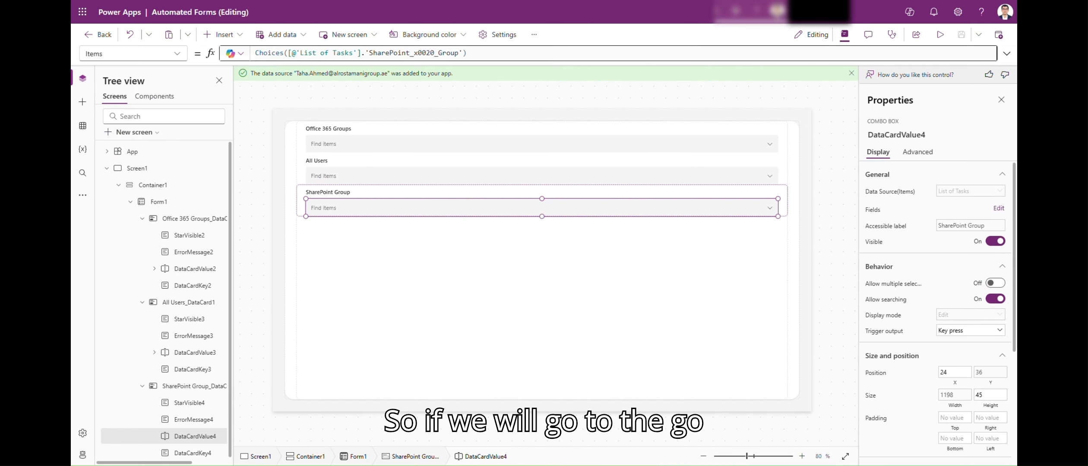
Step: Unlock the SharePoint Group combo box's card and extend its Items formula to Choices([@'List of Tasks'].'SharePoint_x0020_Group',Self.SearchText)
click(484, 50)
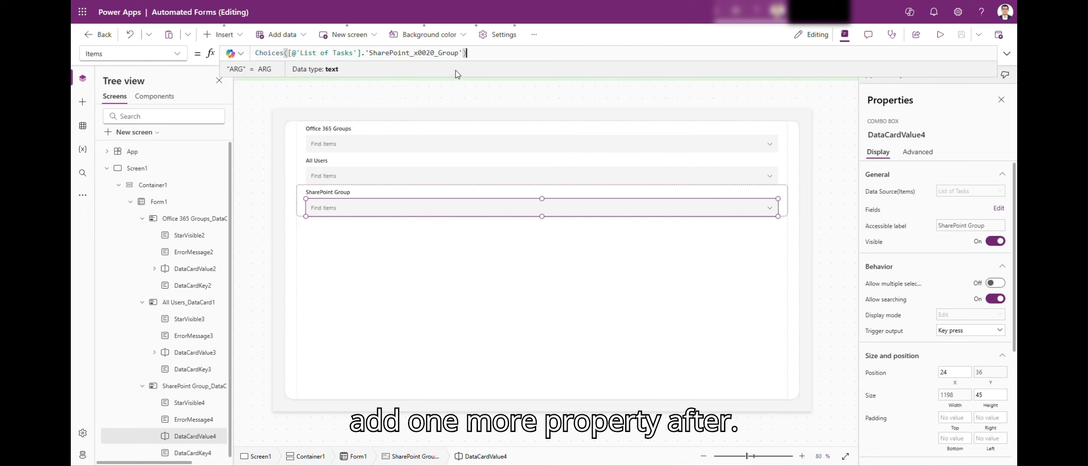
key(BackSpace)
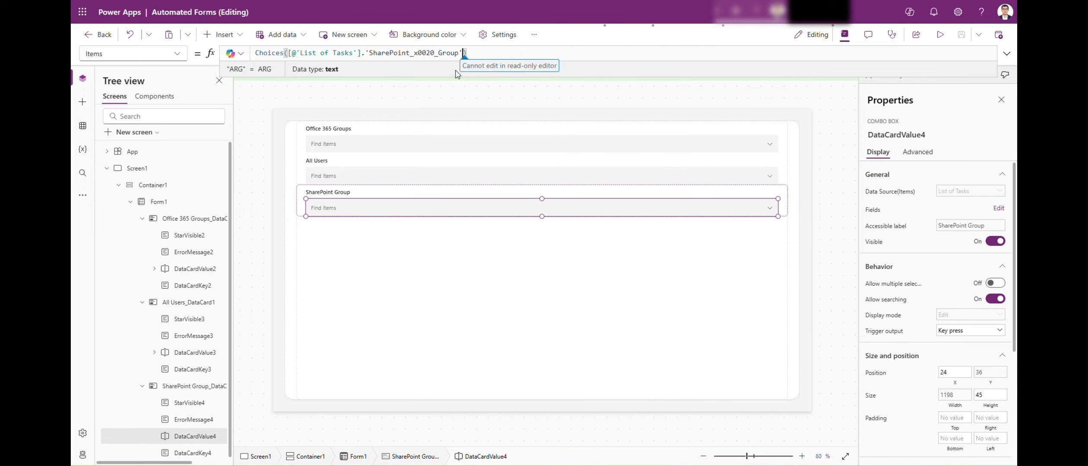
right_click(417, 205)
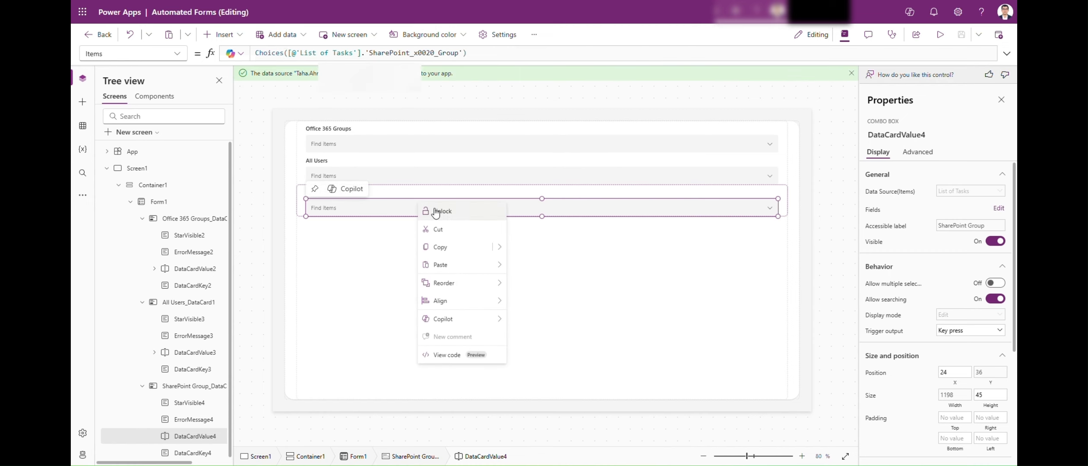
click(437, 212)
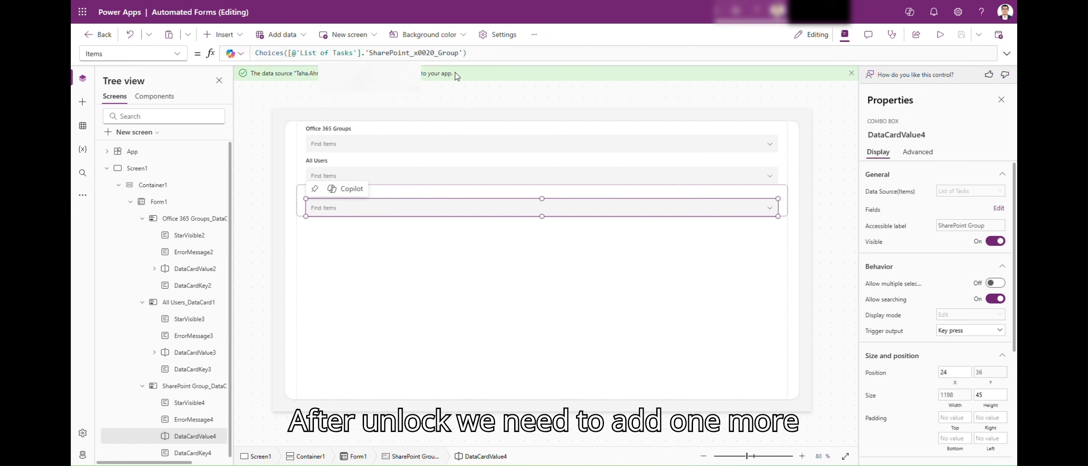
click(489, 53)
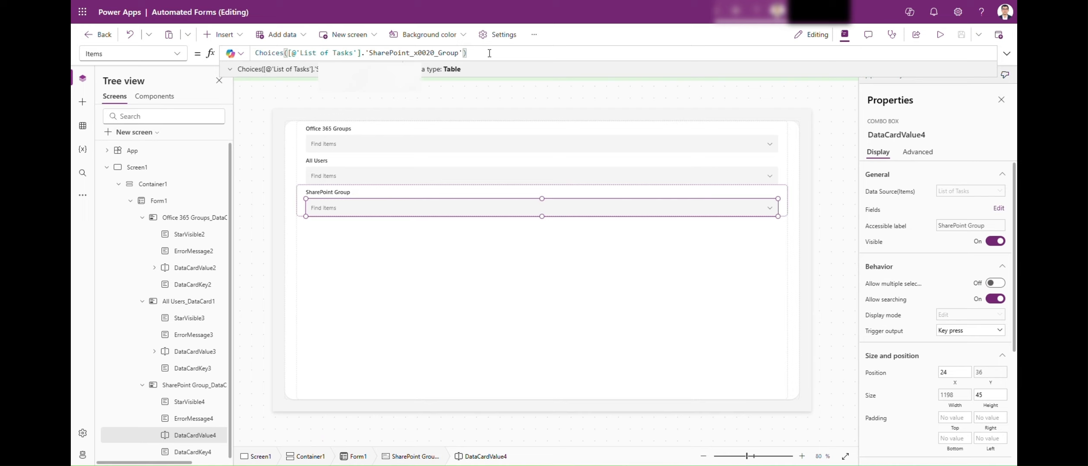
text(,Self.SearchText)
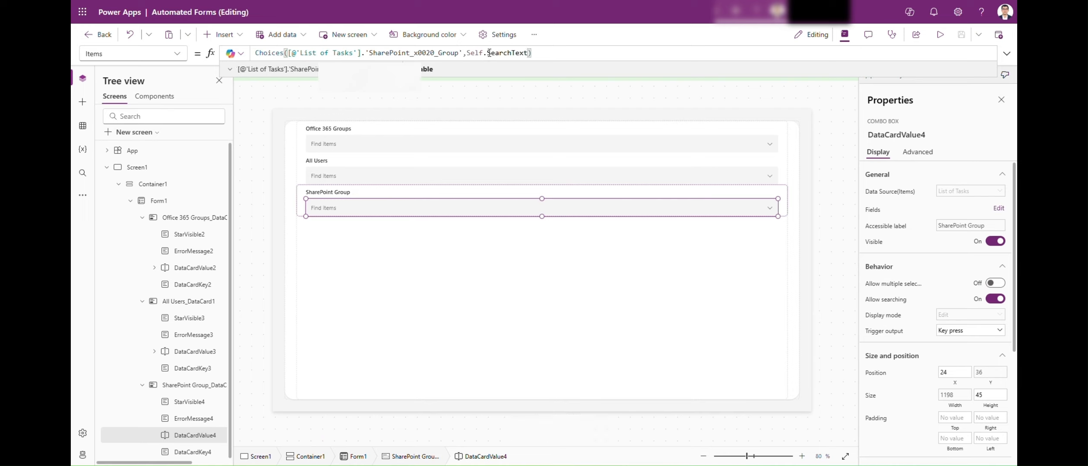
click(483, 55)
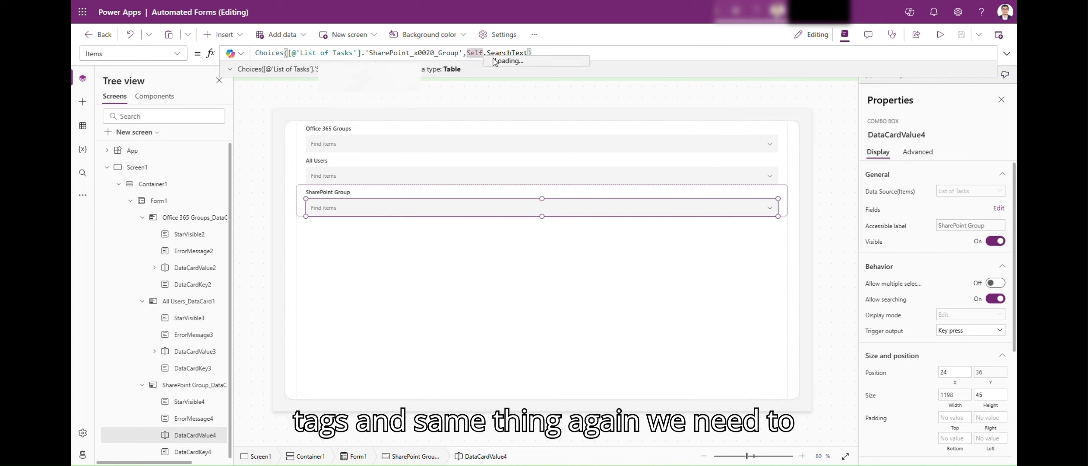
click(503, 203)
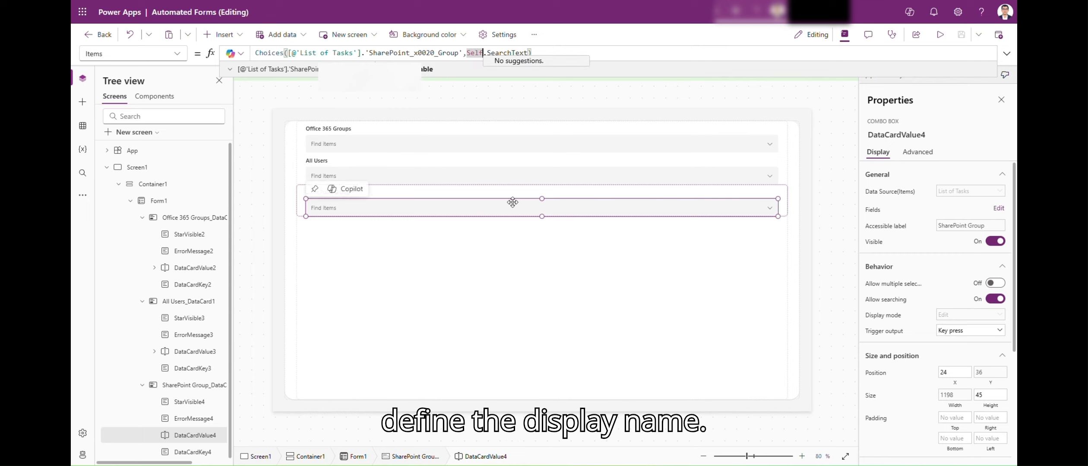
Step: Add DisplayName as the field shown in the SharePoint Group combo box
click(997, 208)
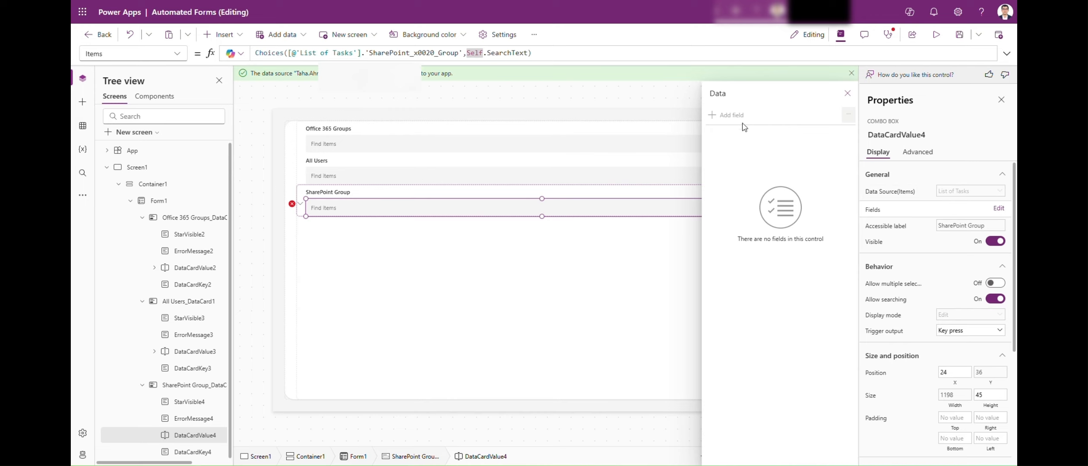
click(727, 115)
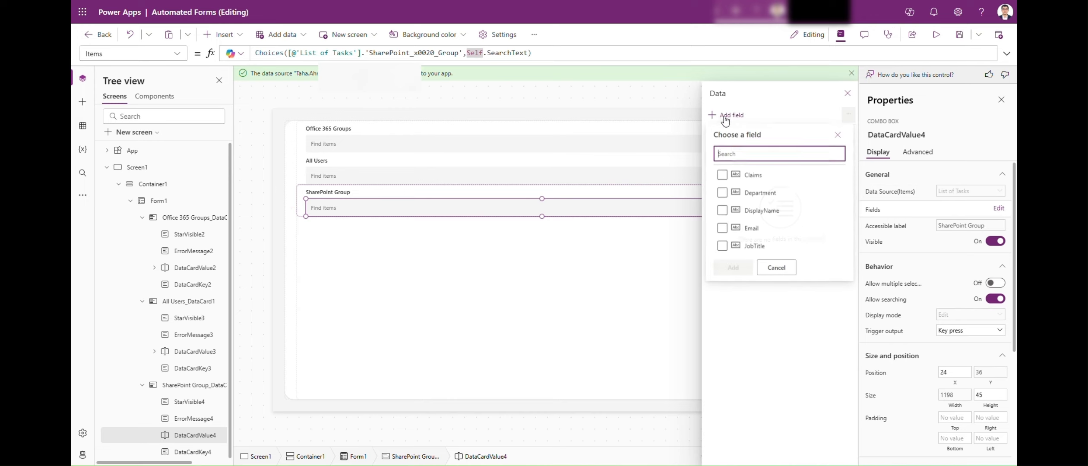
click(762, 211)
click(733, 268)
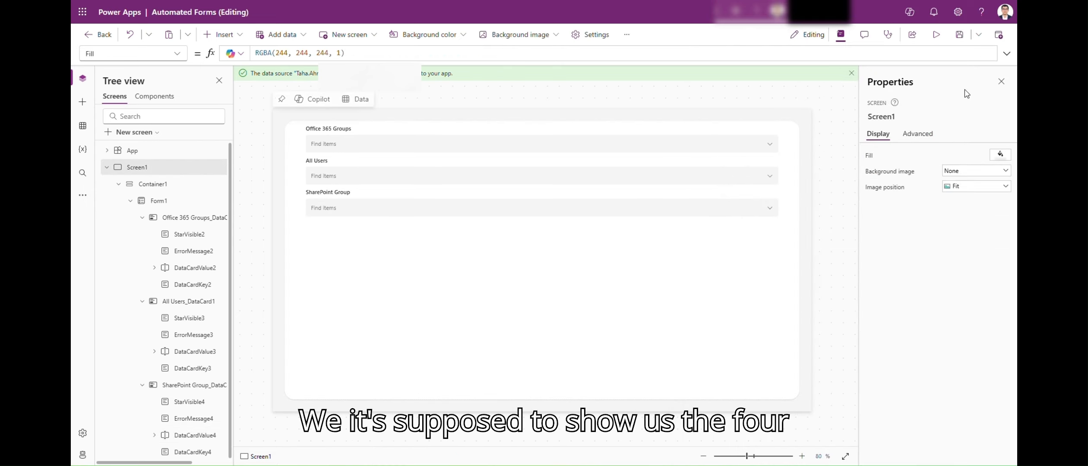
Step: Preview the app beside the demo Members group and search the SharePoint Group choices for "adv" and another user's name
click(935, 34)
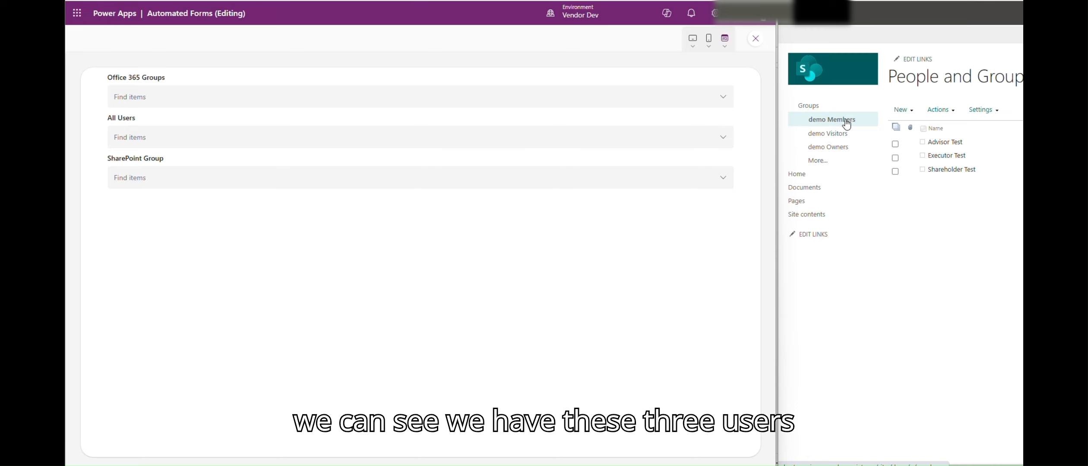
click(309, 175)
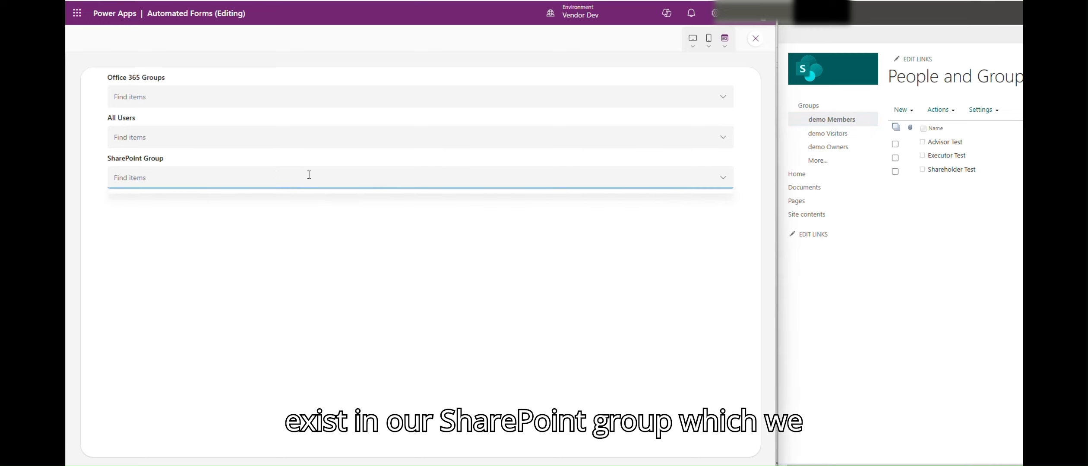
text(adv)
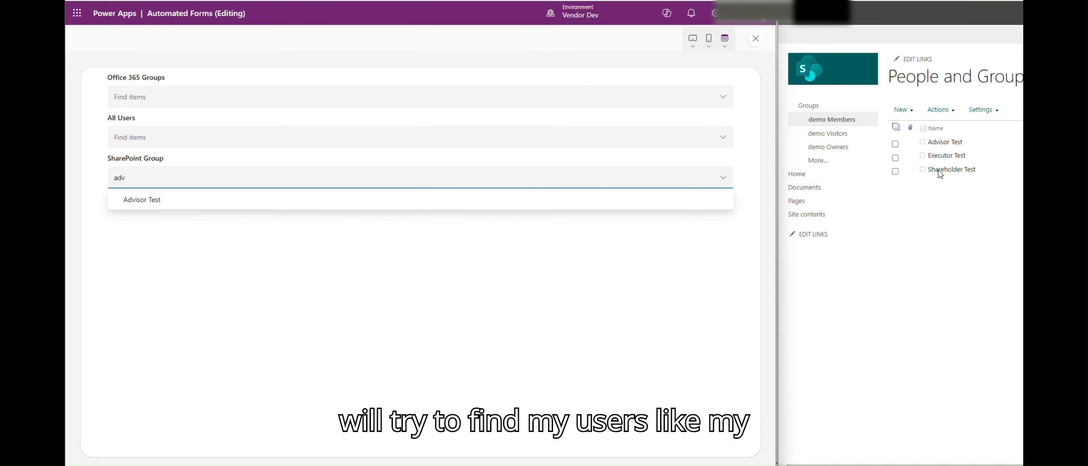
double_click(162, 179)
text(Ta)
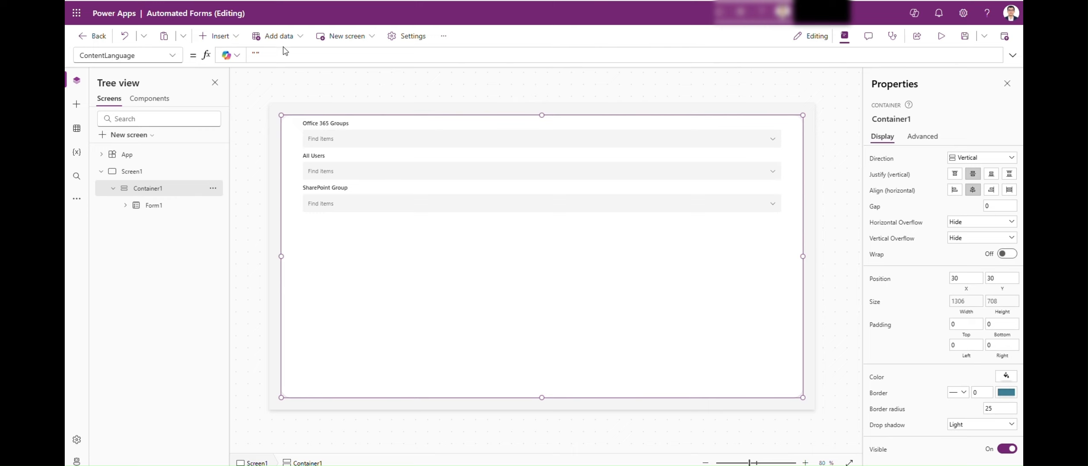
Step: Insert a horizontal container inside Container1, below the form
right_click(178, 195)
click(221, 36)
text(cont)
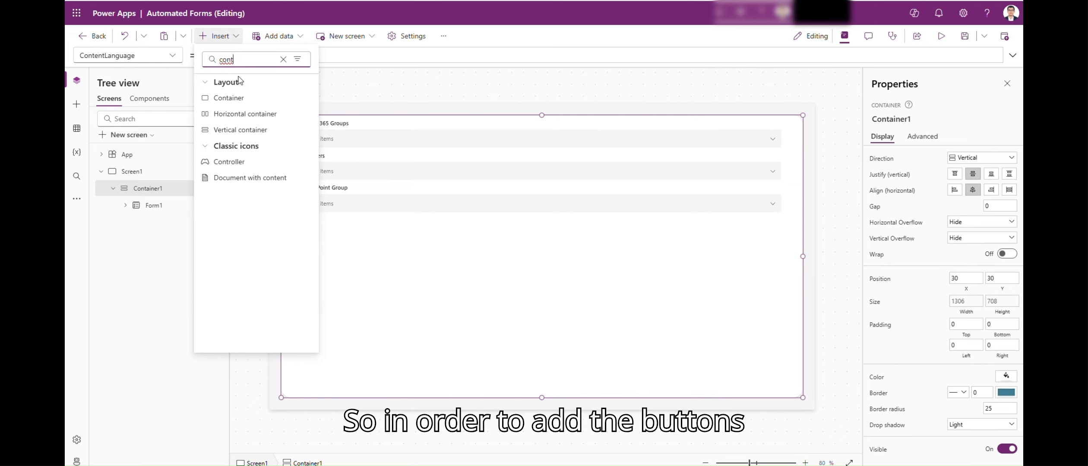
click(216, 114)
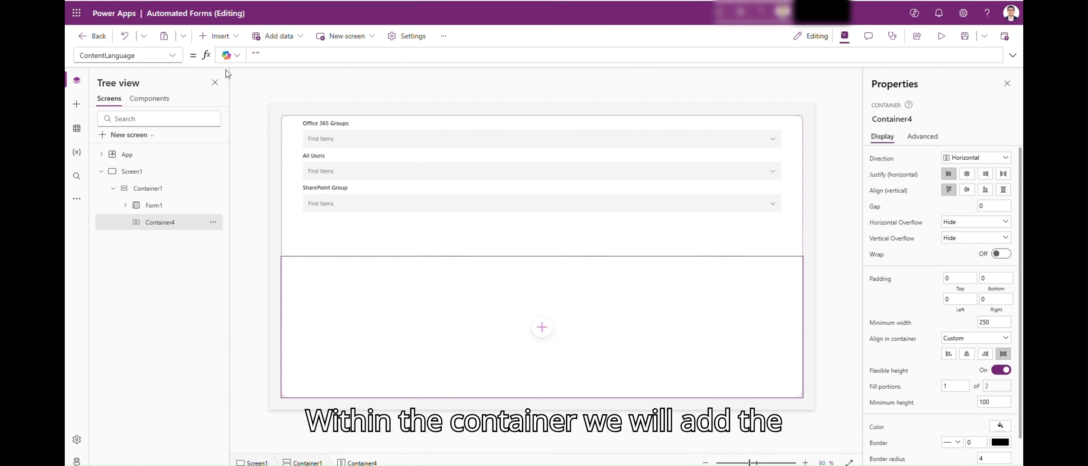
Step: Insert two modern buttons side by side in the new horizontal container, and select that container
click(220, 37)
text(but)
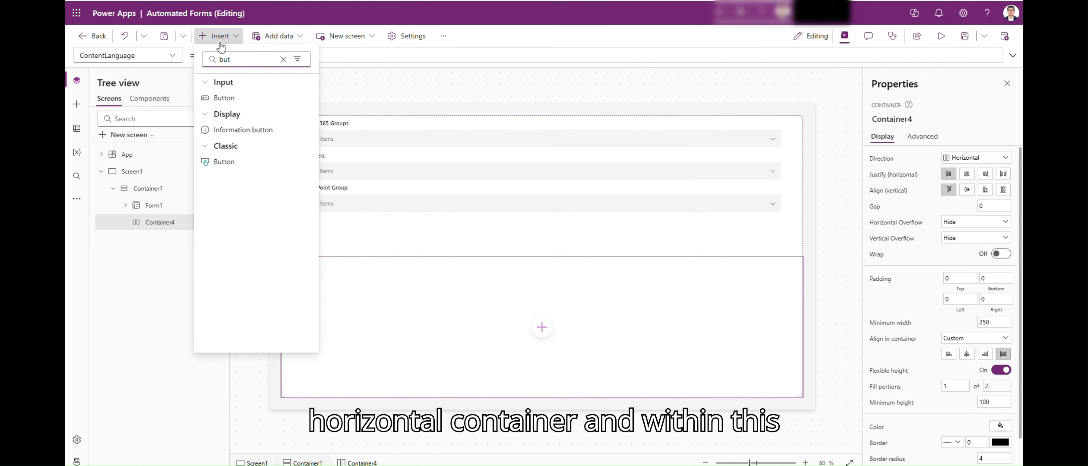
click(220, 37)
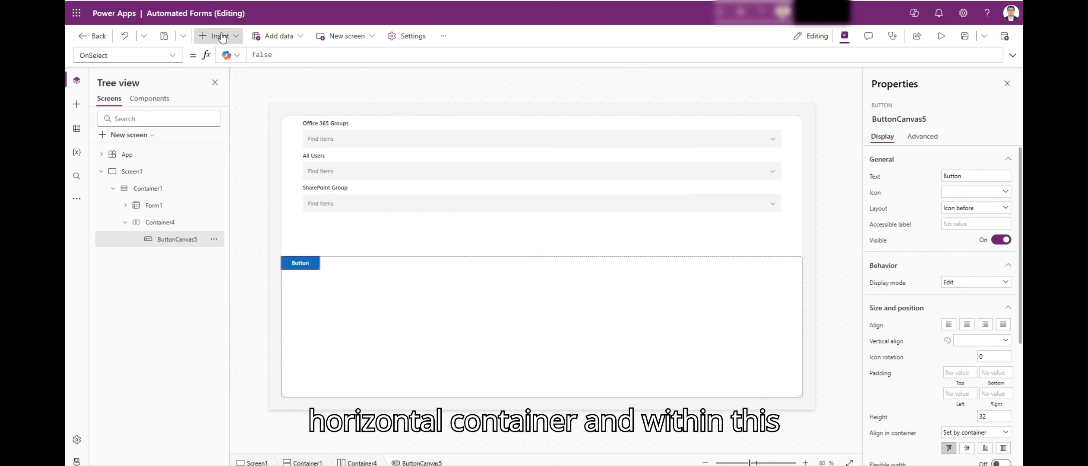
click(221, 37)
text(but)
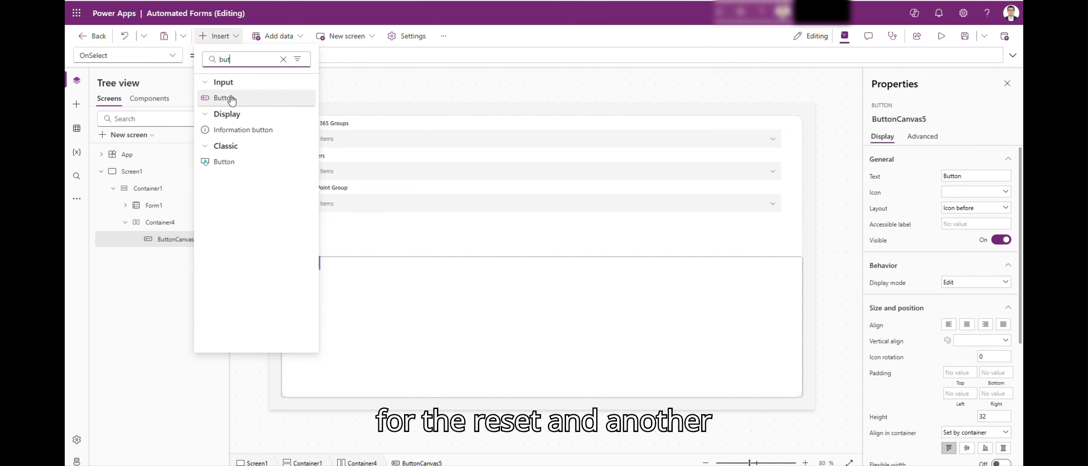
click(232, 99)
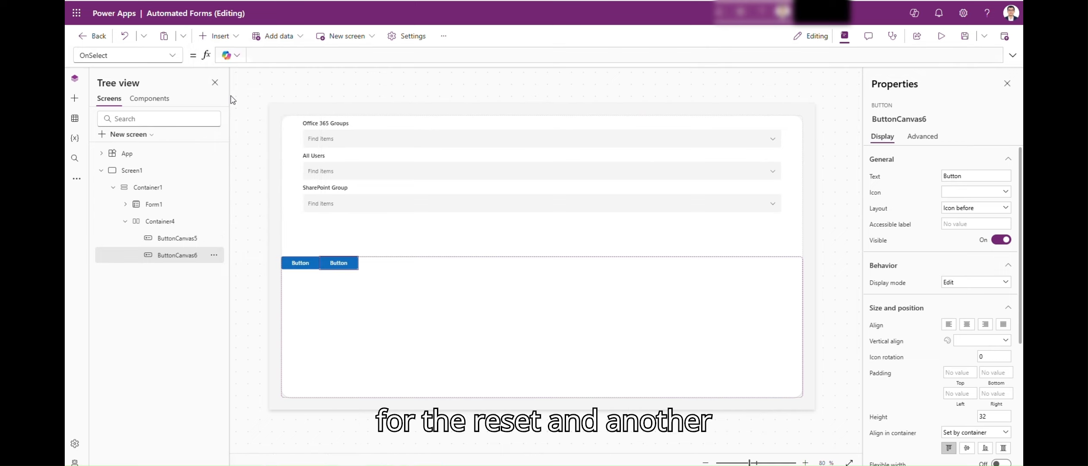
click(165, 227)
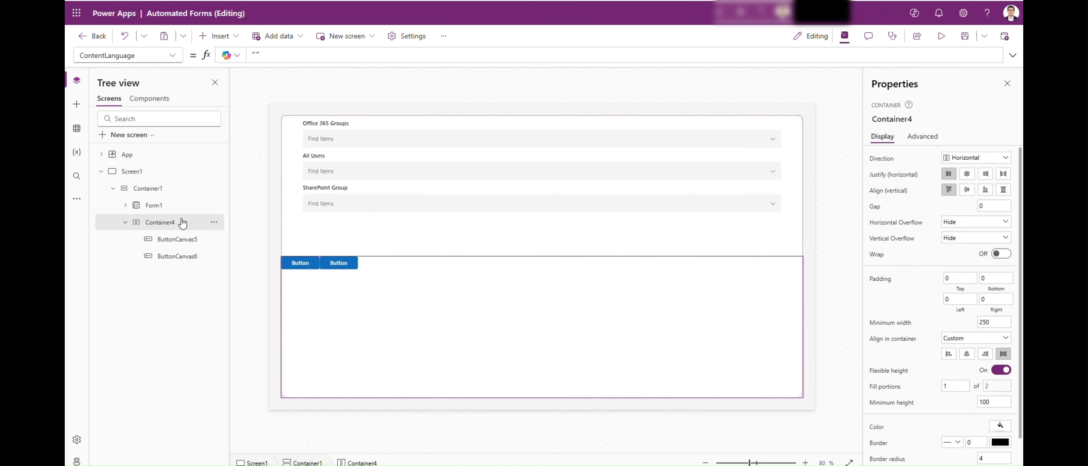
Step: Centre the two buttons horizontally and vertically in Container4 and set the gap between them to 20
click(966, 175)
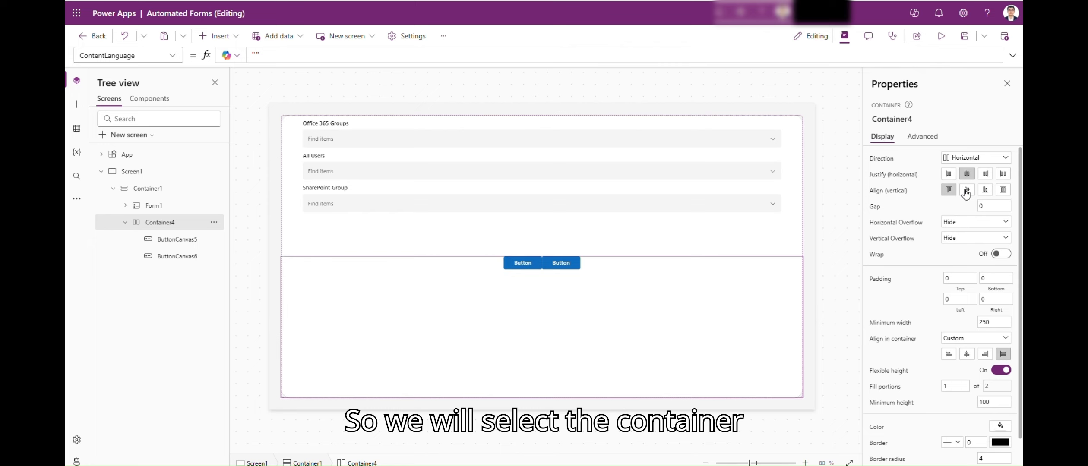
click(966, 190)
click(990, 207)
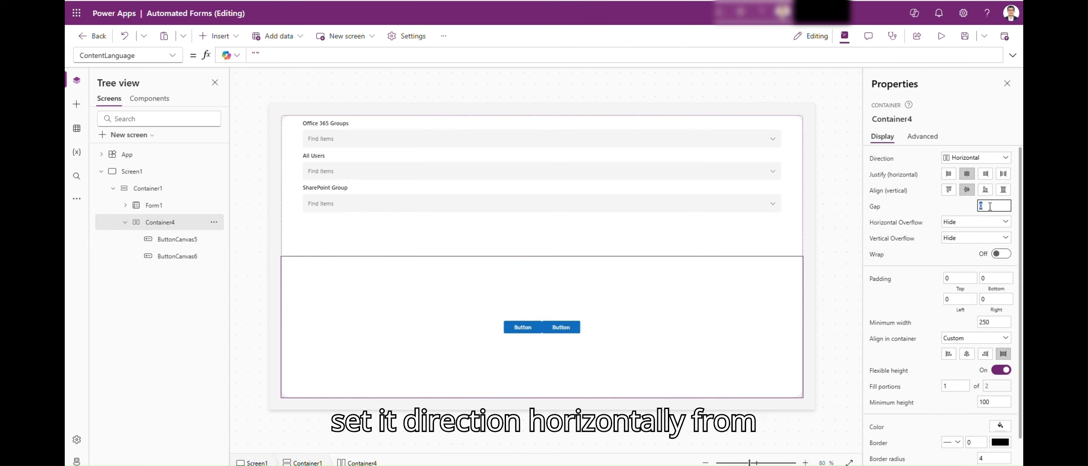
text(2)
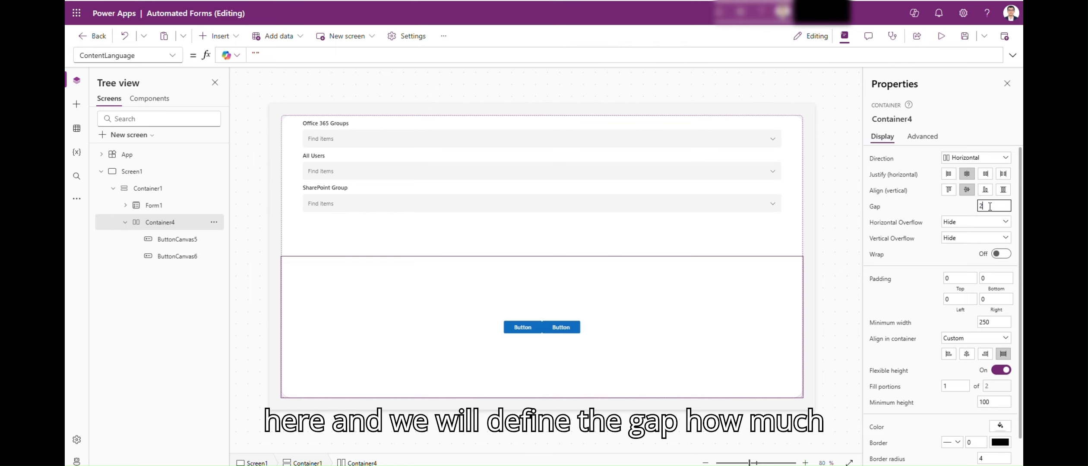
key(Tab)
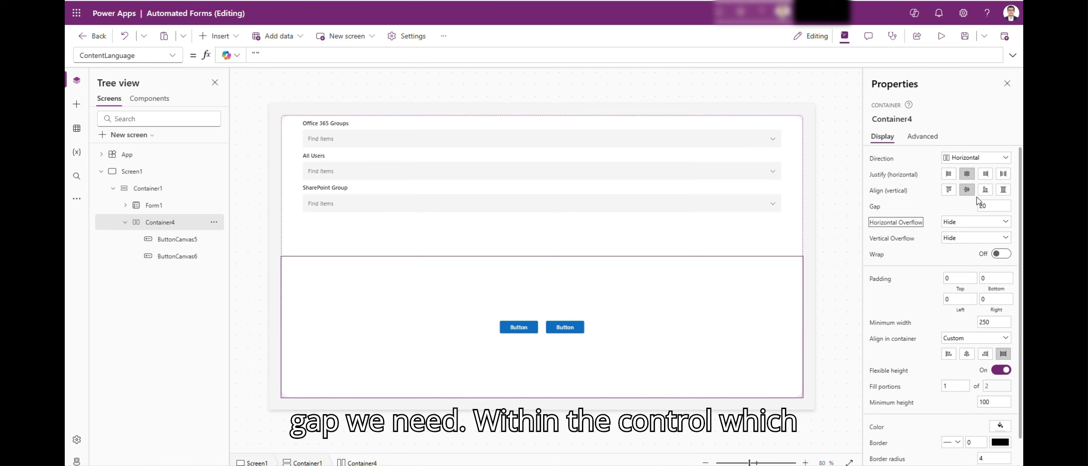
Step: Turn off flexible height for Container4 and set its Height property to 80
click(1001, 370)
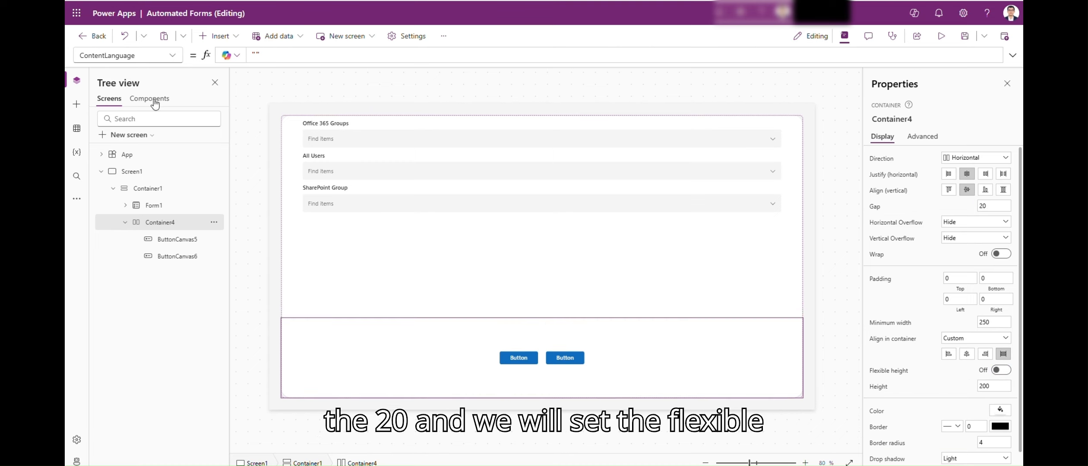
click(139, 61)
text(Height)
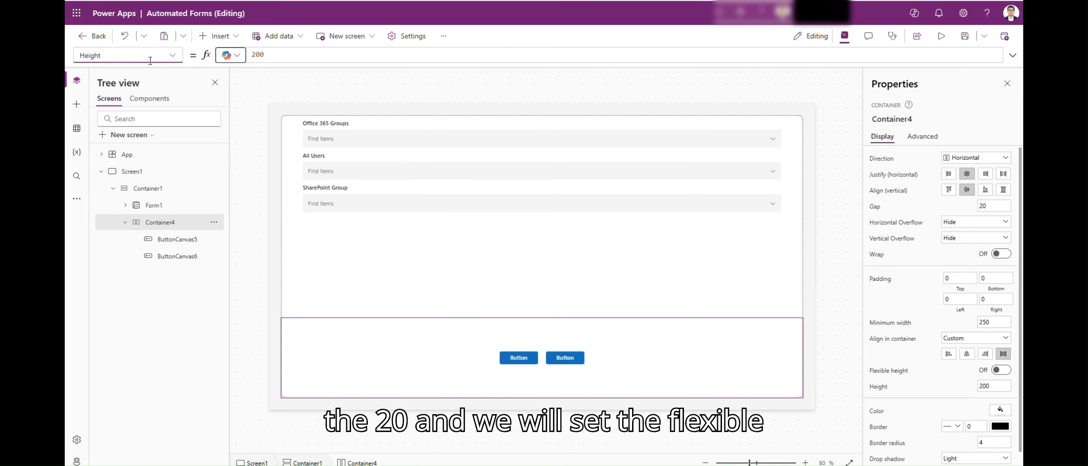
key(Tab)
double_click(276, 56)
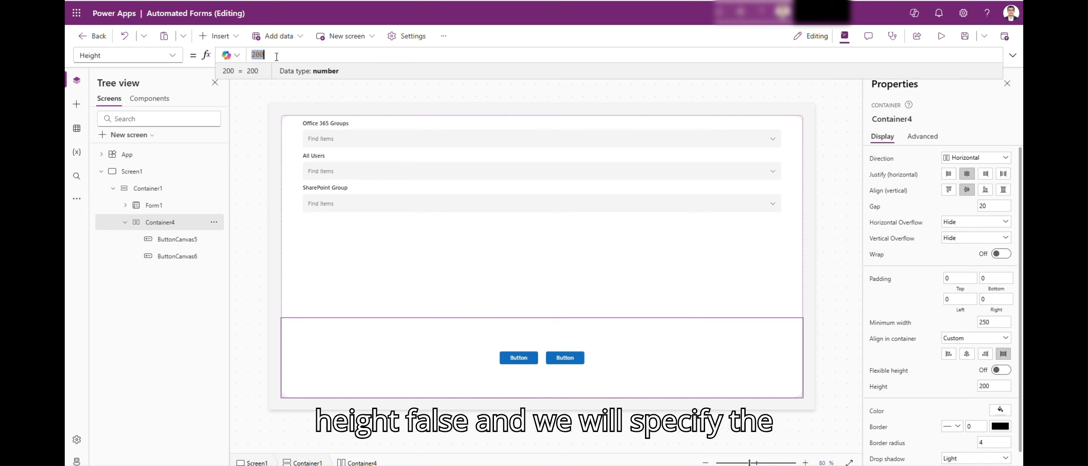
text(80)
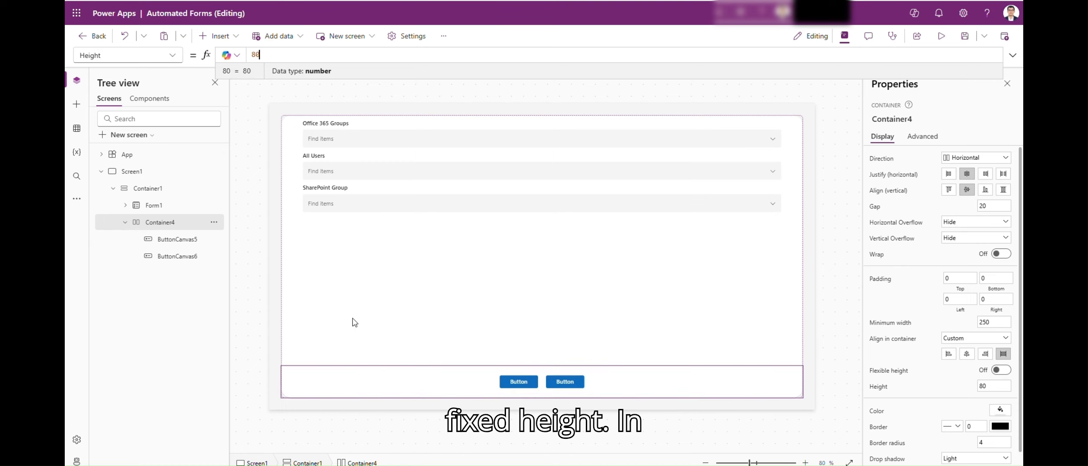
Step: Set the Text property of the first button in Container4 to "Reset"
click(520, 383)
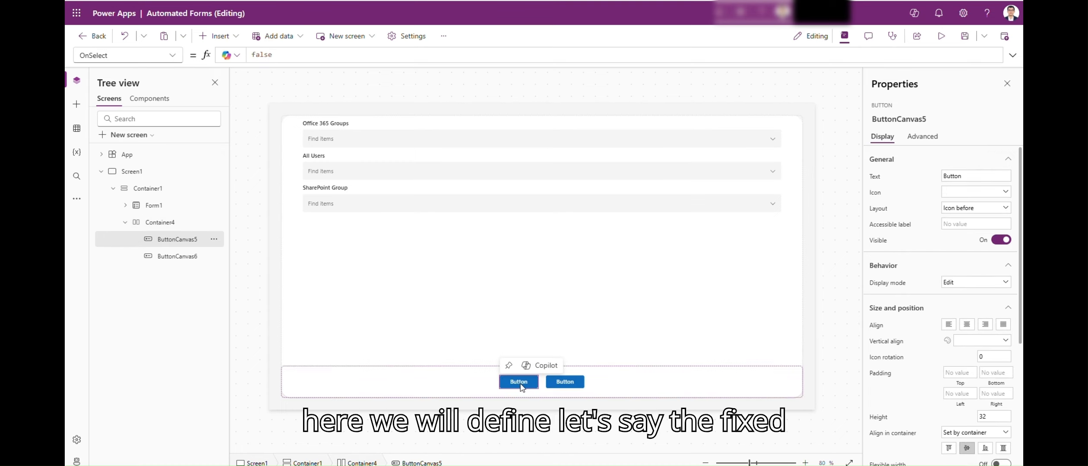
click(108, 52)
text(te)
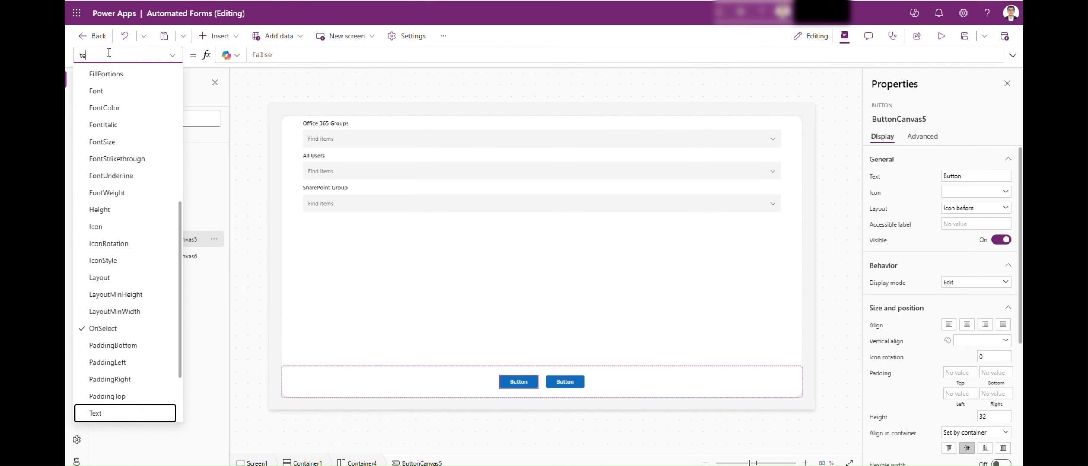
text(x)
key(Return)
double_click(268, 54)
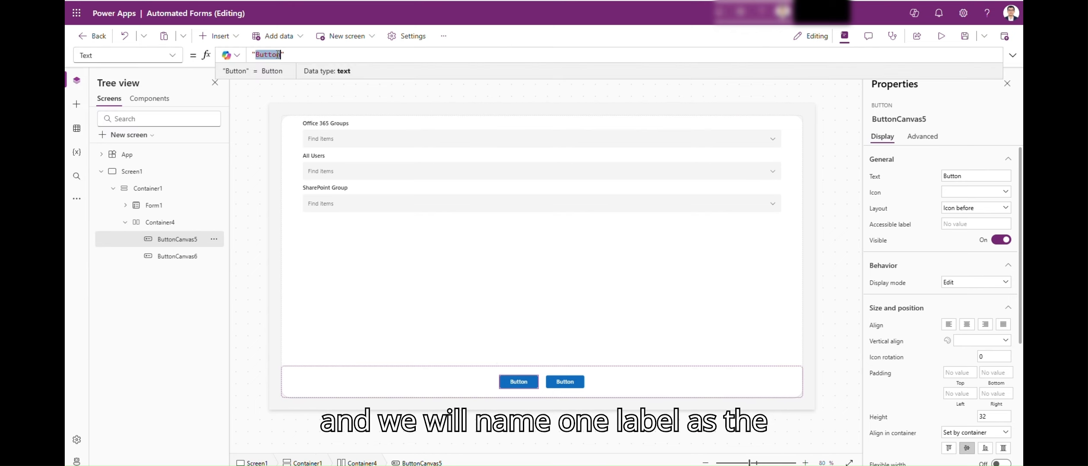
text(Rest)
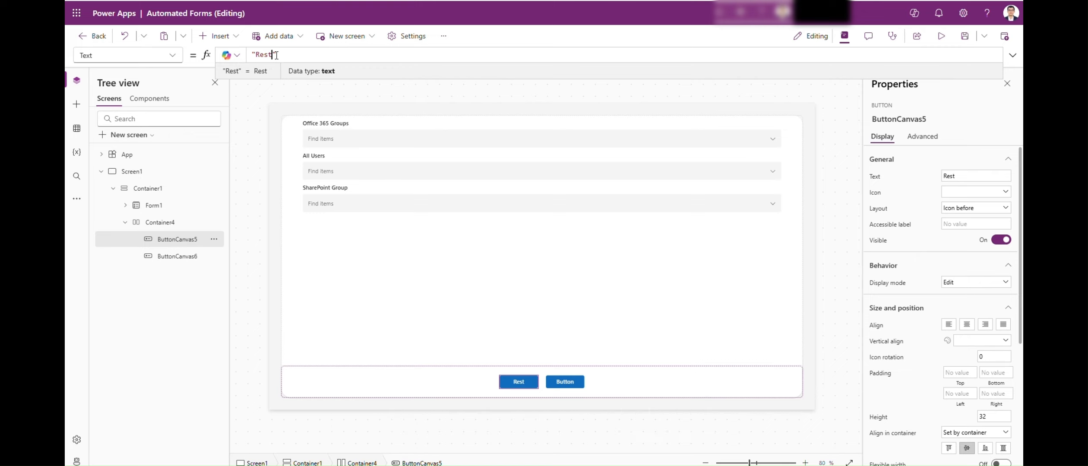
key(BackSpace)
text(t)
Step: Set the Text property of the second button in Container4 to "Submit"
click(567, 389)
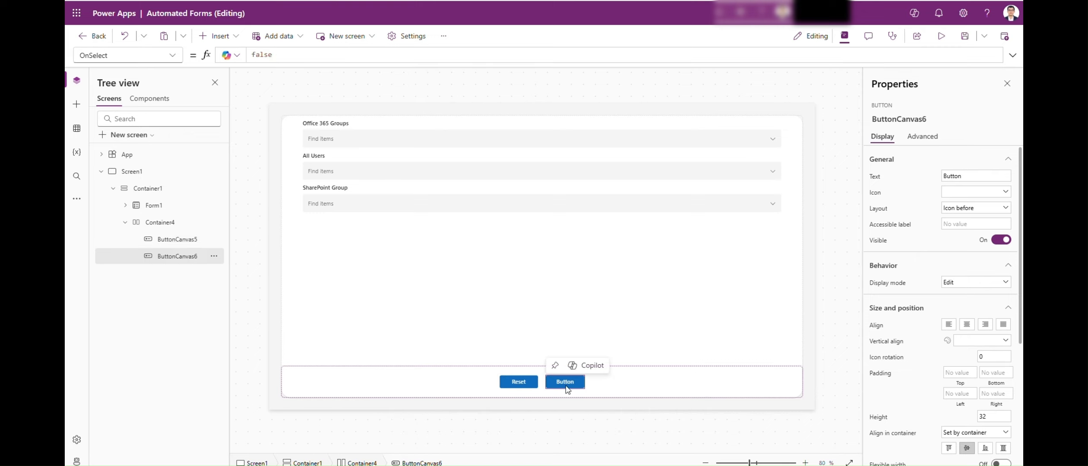
click(263, 55)
click(137, 53)
text(tex)
key(Return)
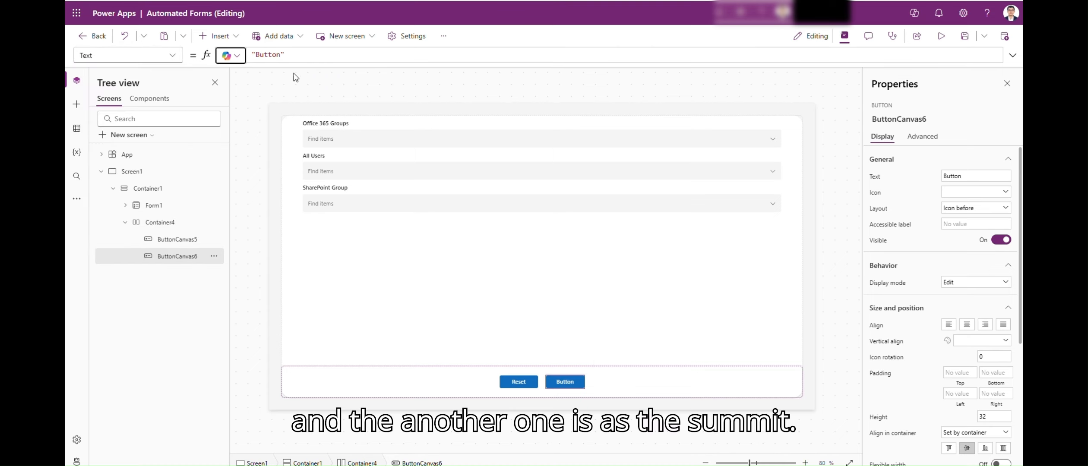
double_click(265, 56)
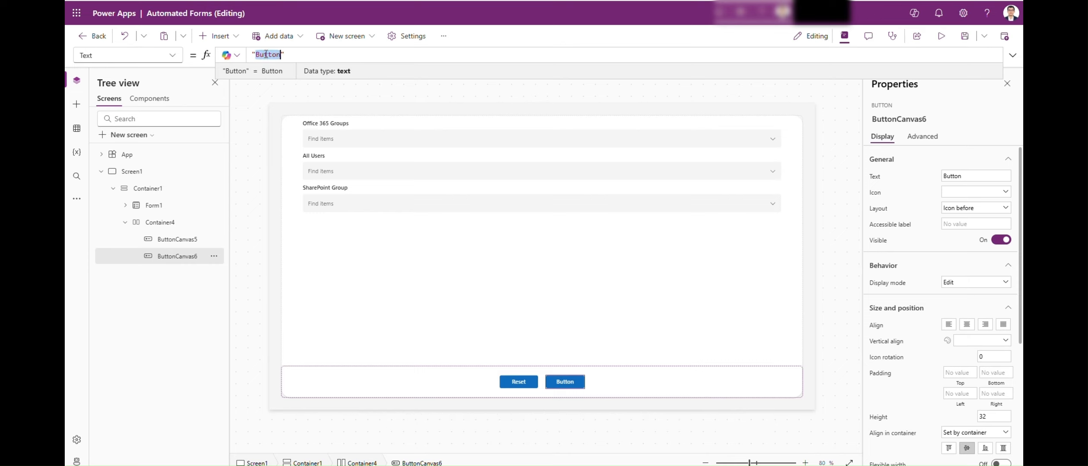
text(Submit)
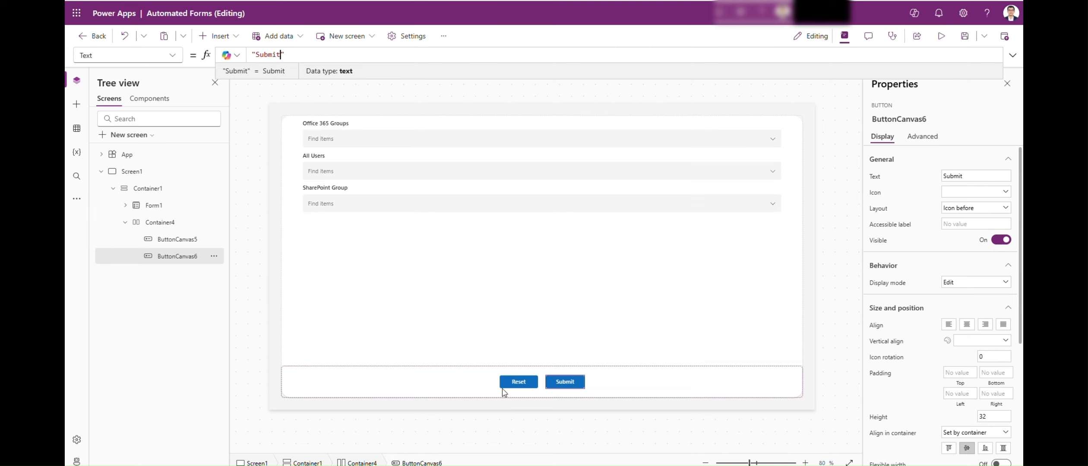
Step: Apply the red colour palette to the Reset button and save the app
click(528, 382)
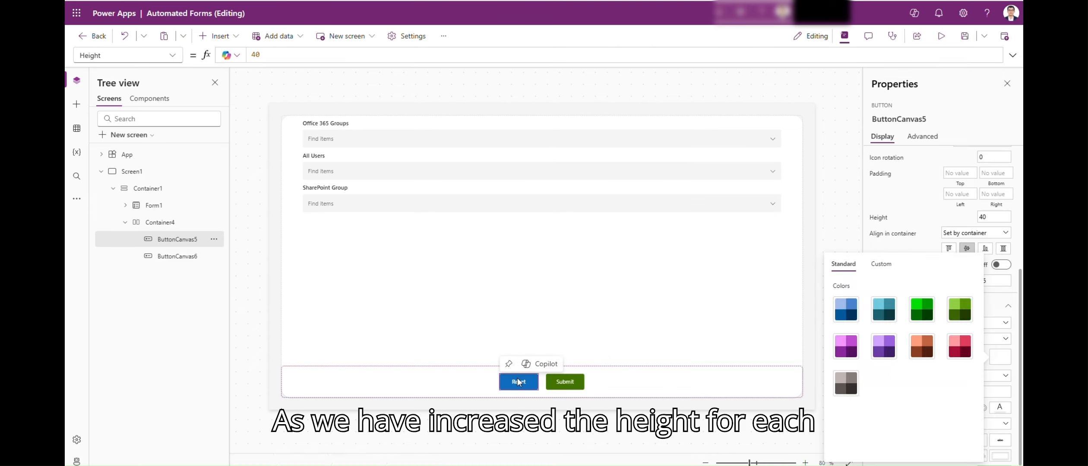
click(1001, 408)
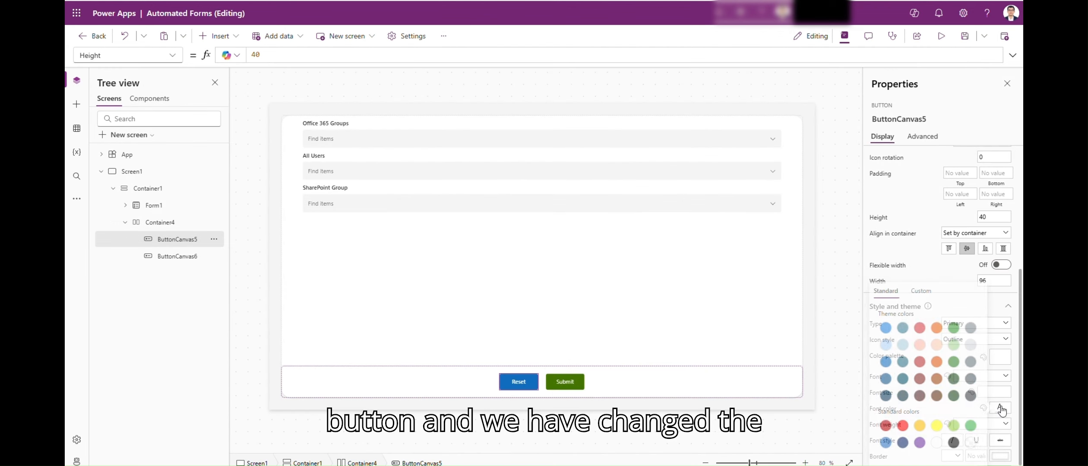
click(1000, 408)
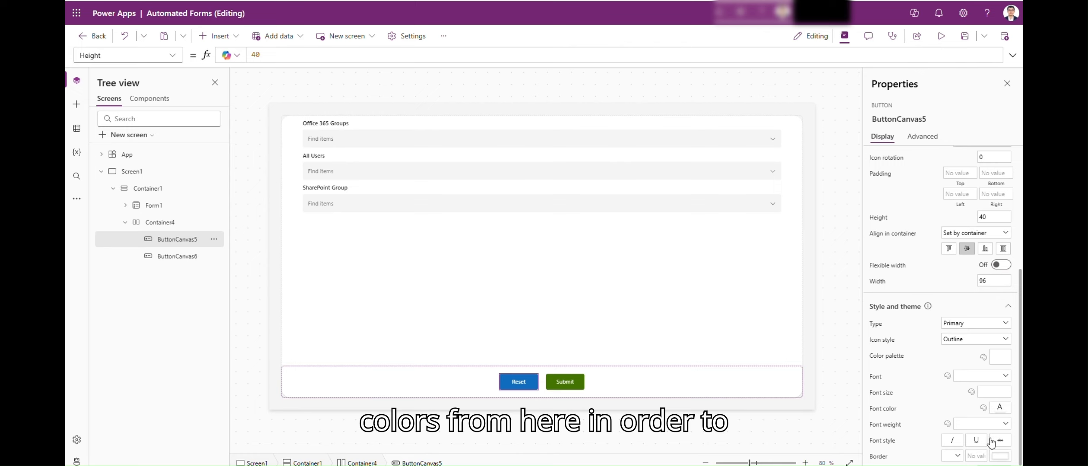
click(1000, 358)
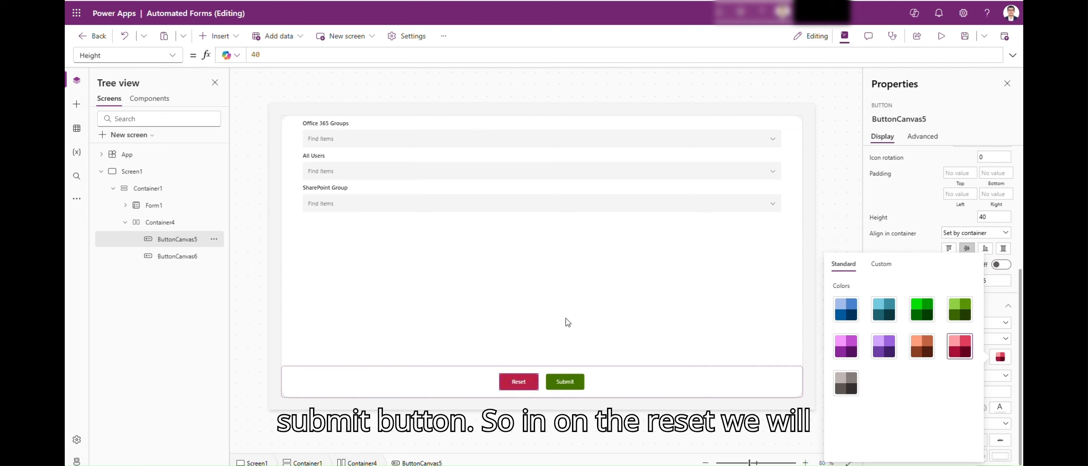
click(244, 285)
key(ctrl+s)
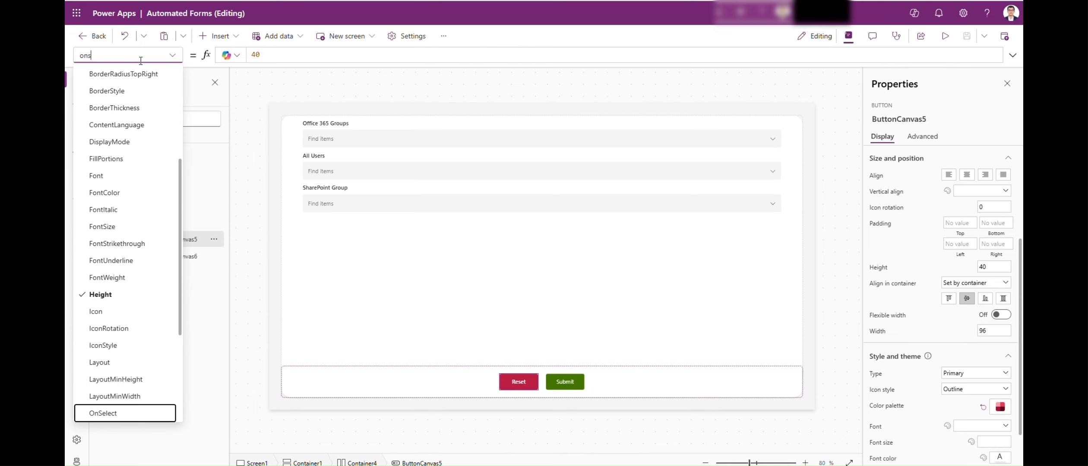
Step: Set the Reset button's OnSelect formula to ResetForm(Form1)
key(Return)
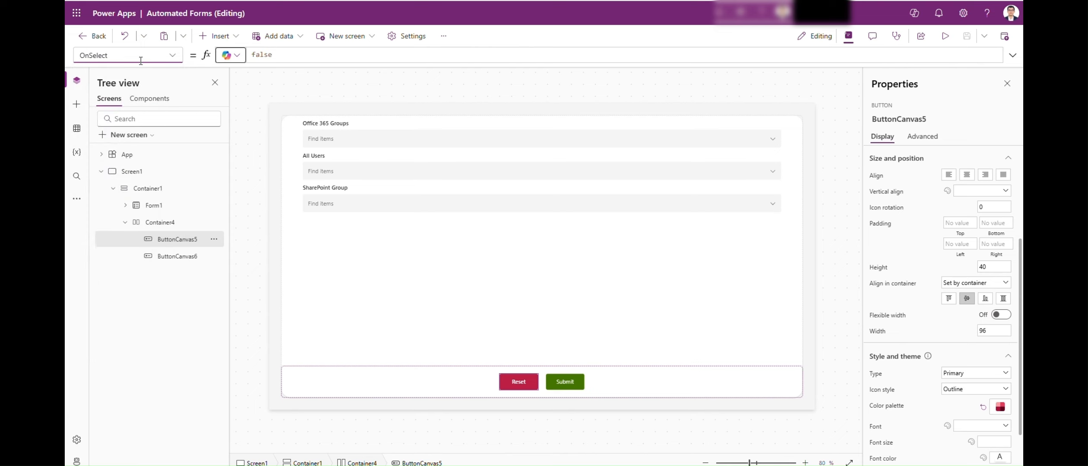
click(270, 59)
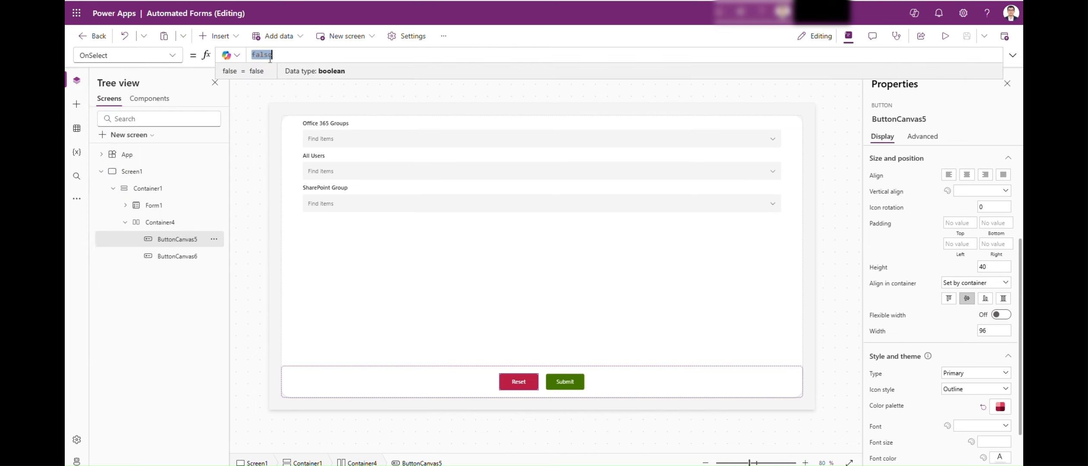
key(ctrl+a)
text(Rese)
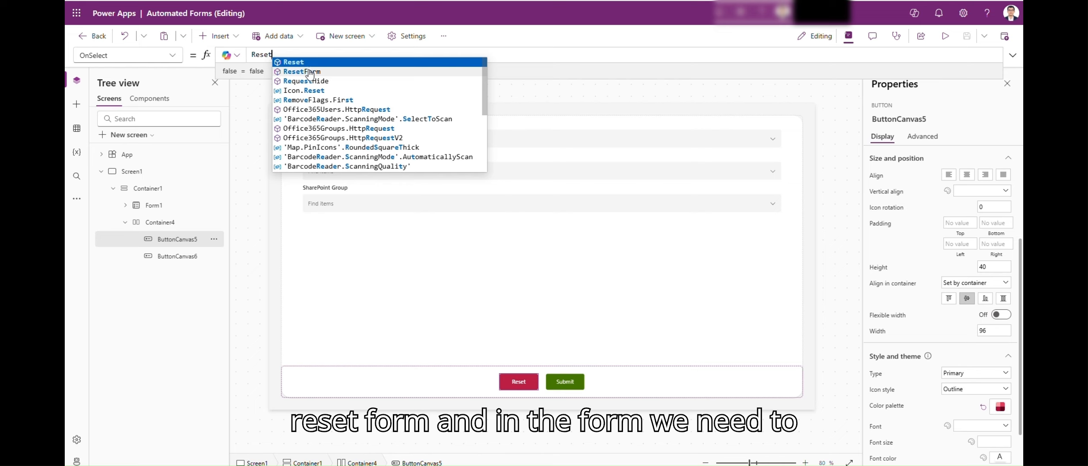
click(298, 72)
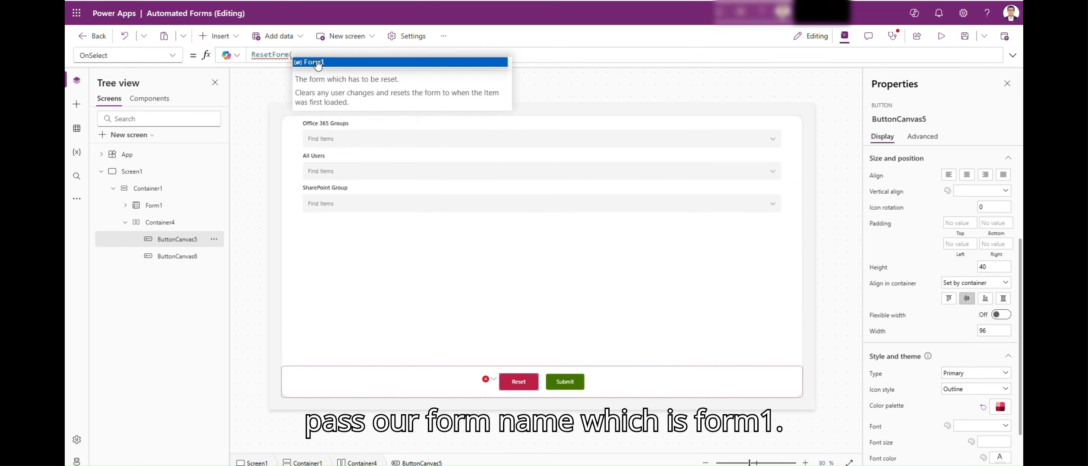
click(318, 63)
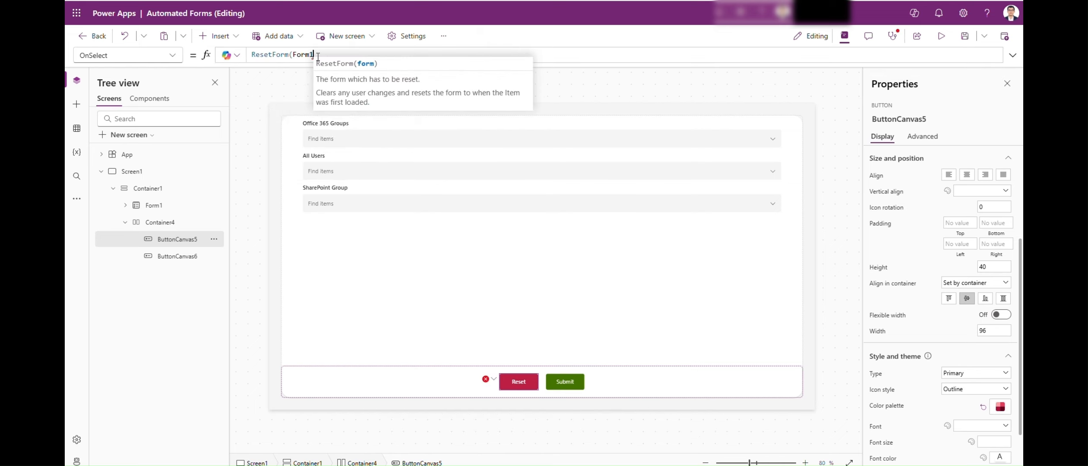
click(318, 56)
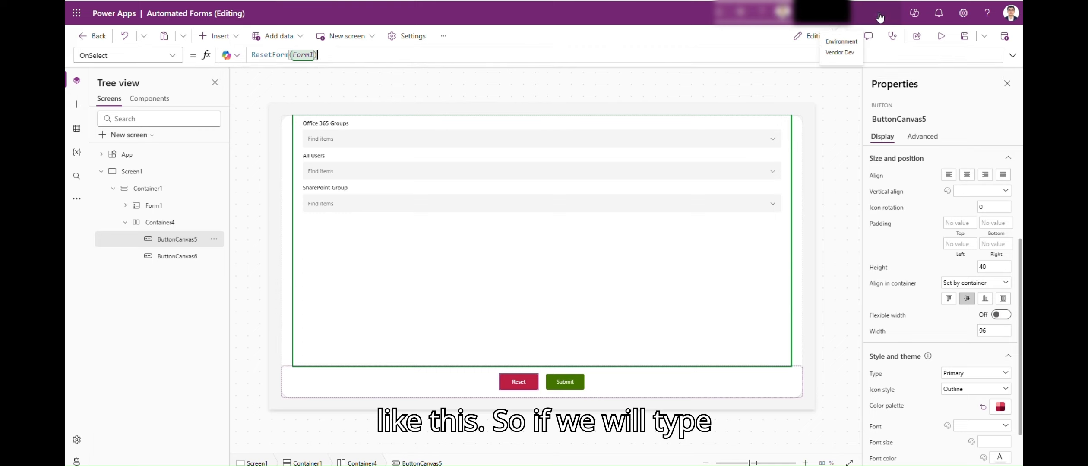
Step: Preview the app, search SharePoint Group for "test" and "adv", pick the matching entry, test the Reset button and close the preview
click(939, 42)
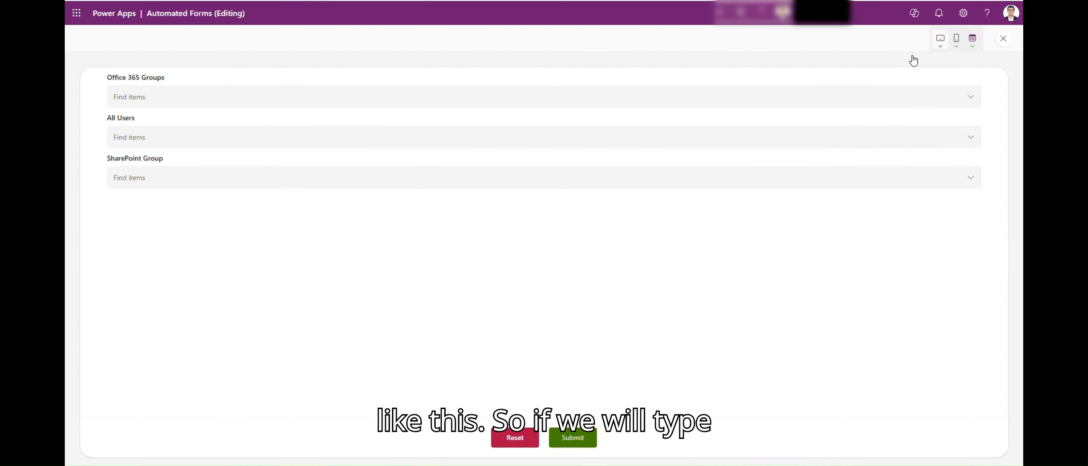
click(136, 181)
text(test)
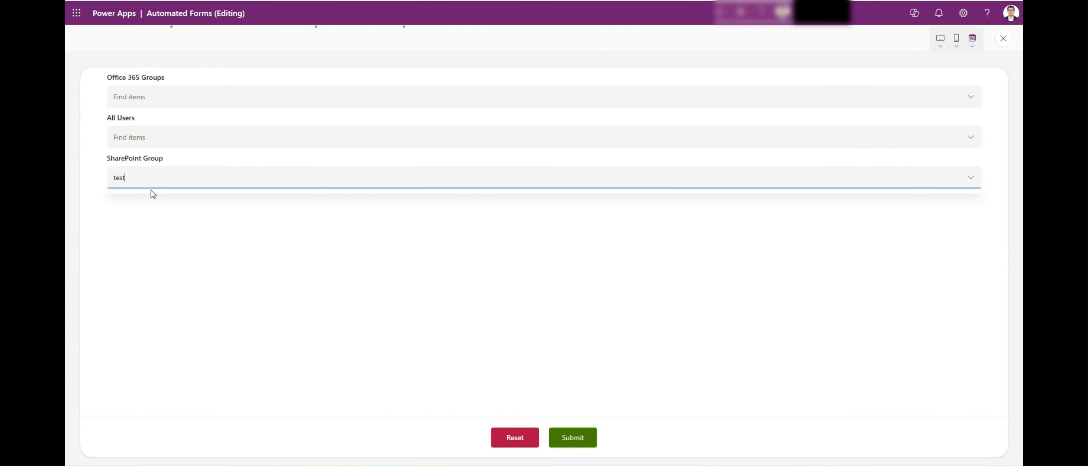
key(ctrl+a)
text(adv)
click(156, 201)
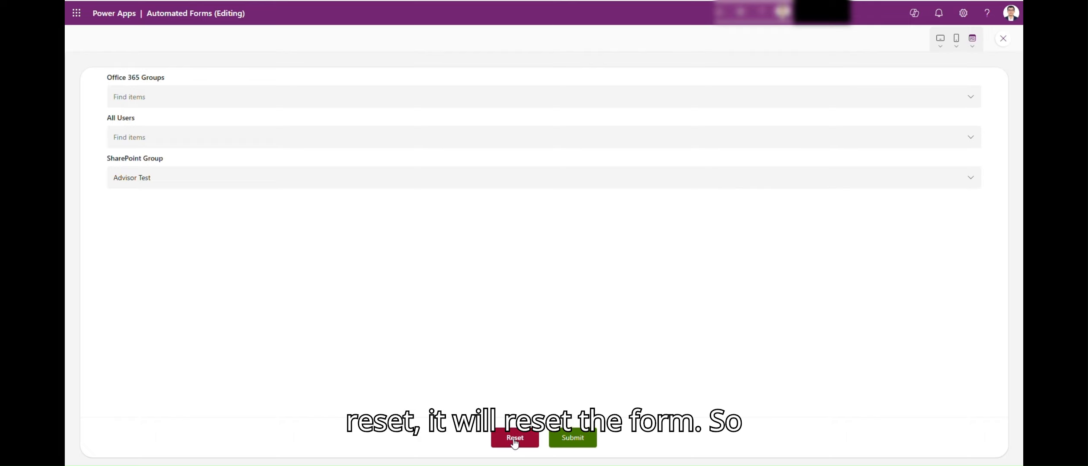
click(515, 442)
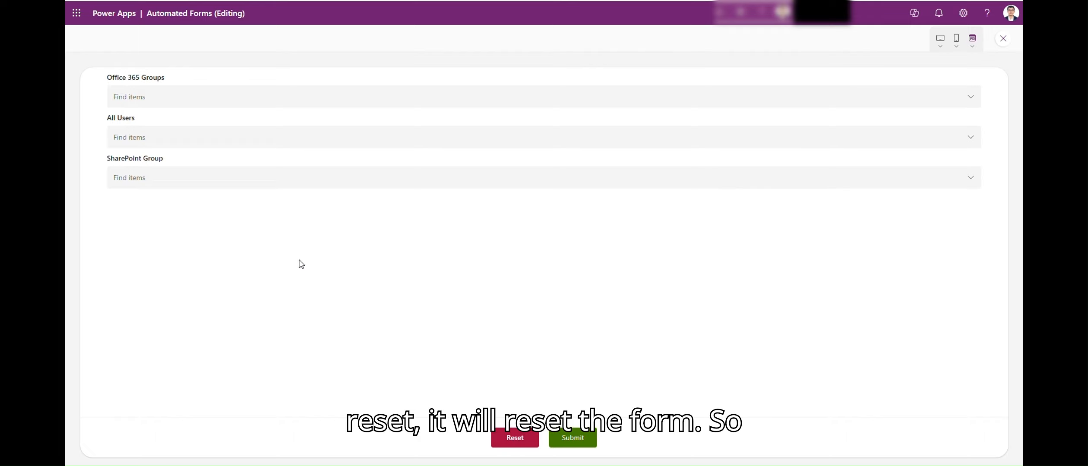
click(1003, 40)
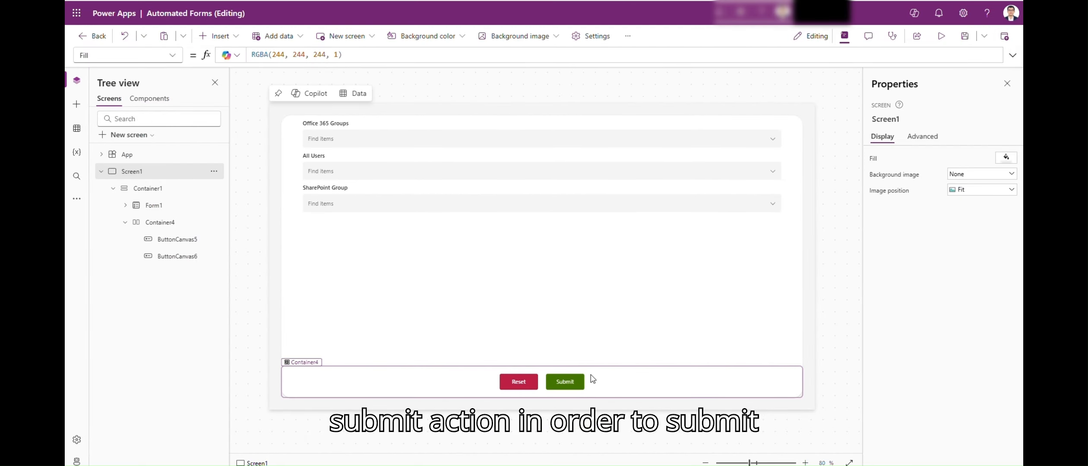
Step: Set the Submit button's OnSelect formula to SubmitForm(Form1)
click(561, 384)
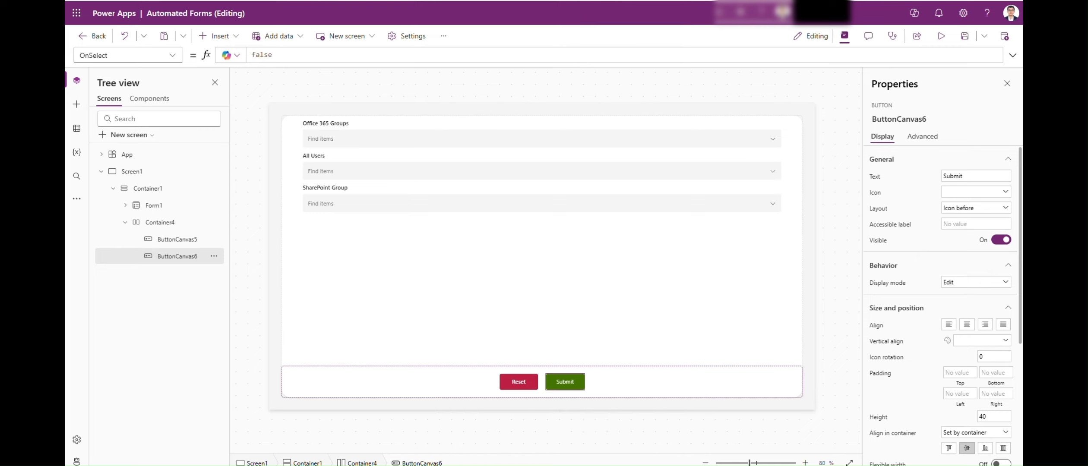
mouse_move(575, 386)
click(319, 56)
key(ctrl+a)
text(sub)
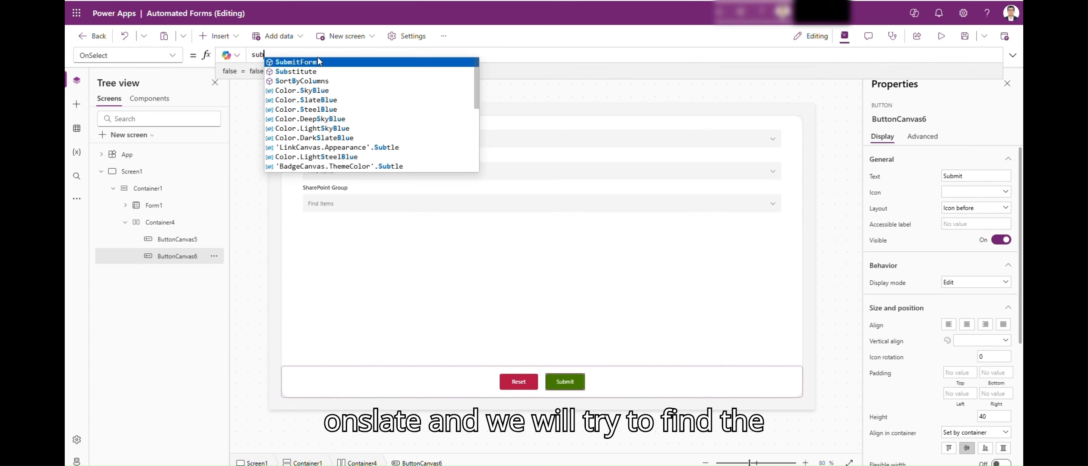
click(318, 62)
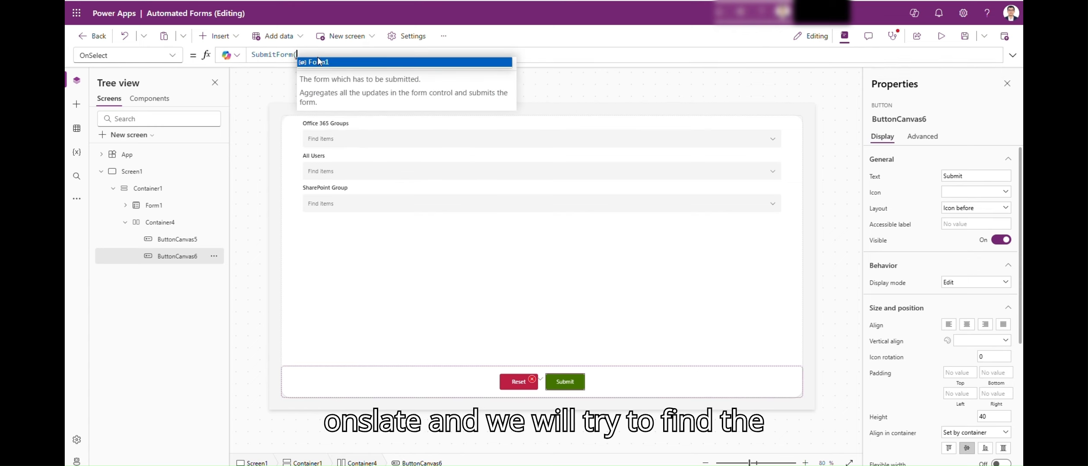
click(318, 61)
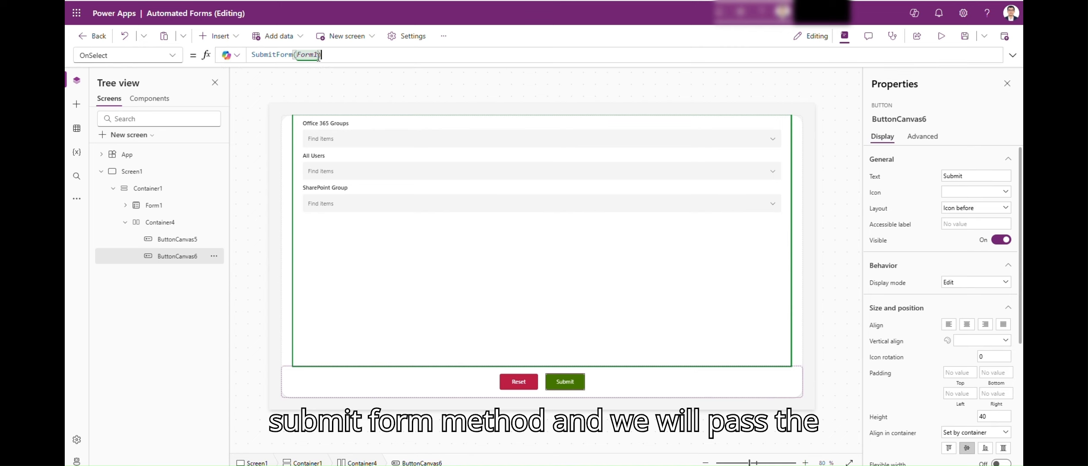
Step: Make the Office 365 Groups data card mandatory by setting its Required property to true
click(342, 140)
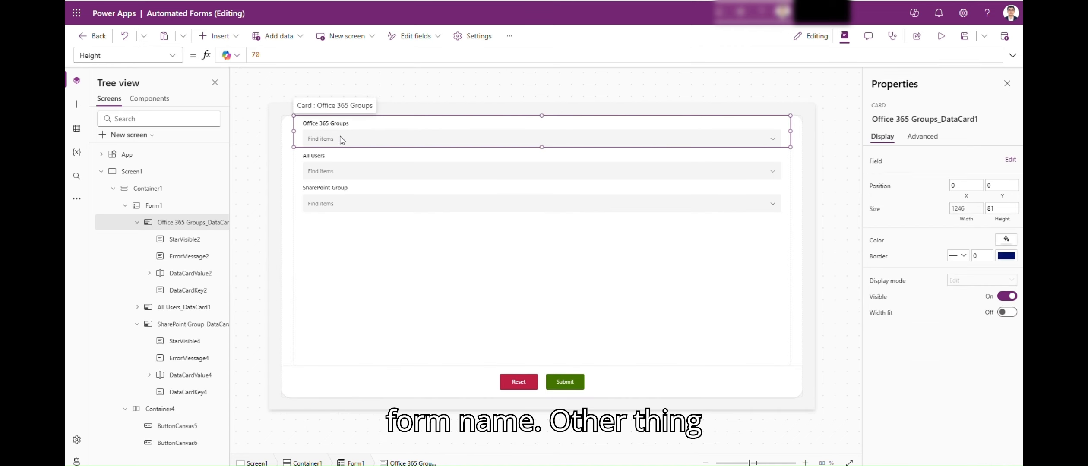
click(124, 56)
double_click(124, 56)
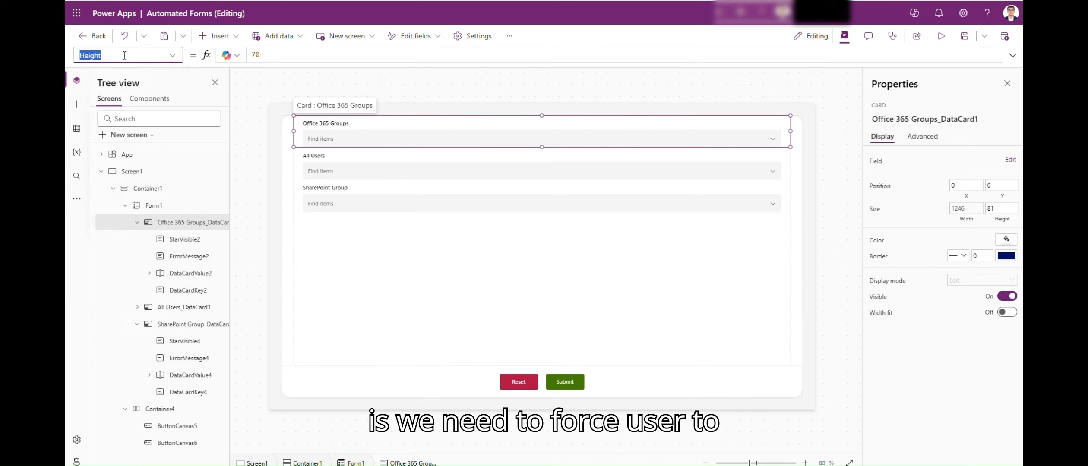
text(re)
key(Tab)
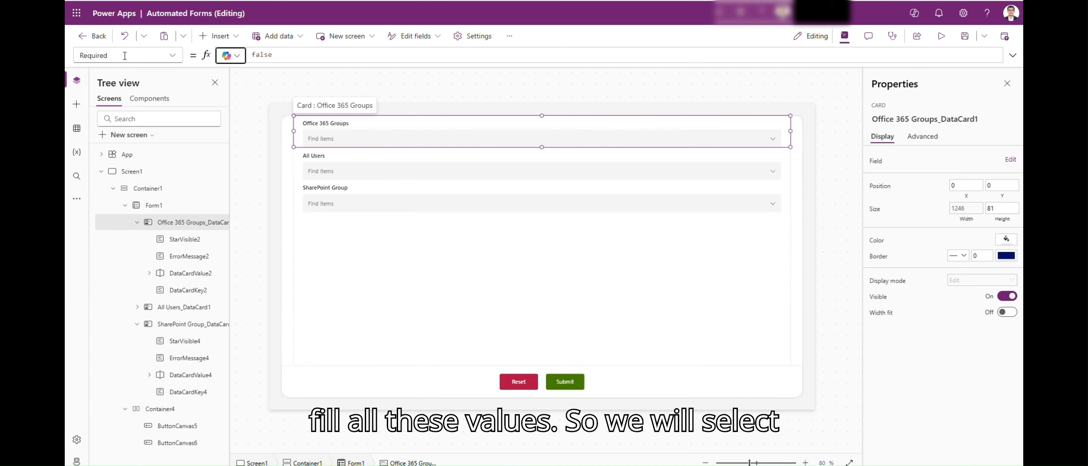
double_click(262, 55)
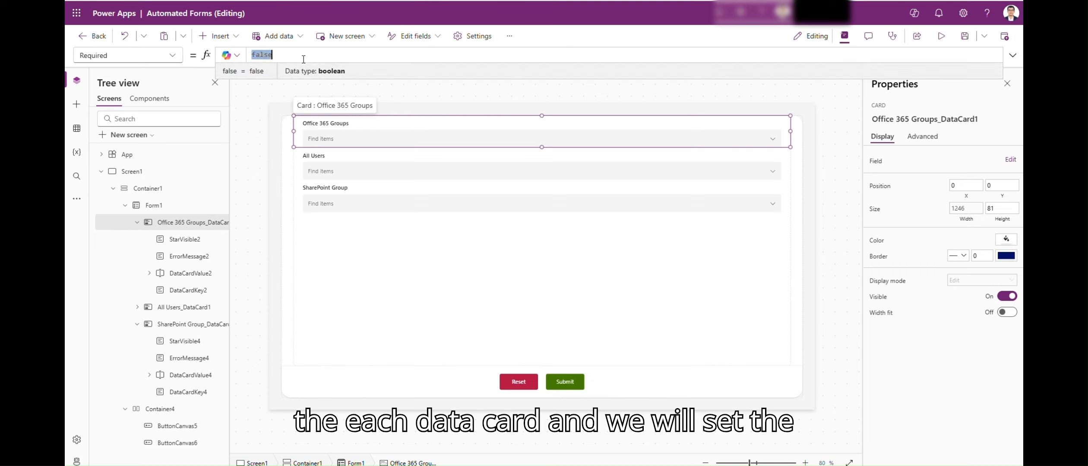
text(tr)
click(297, 63)
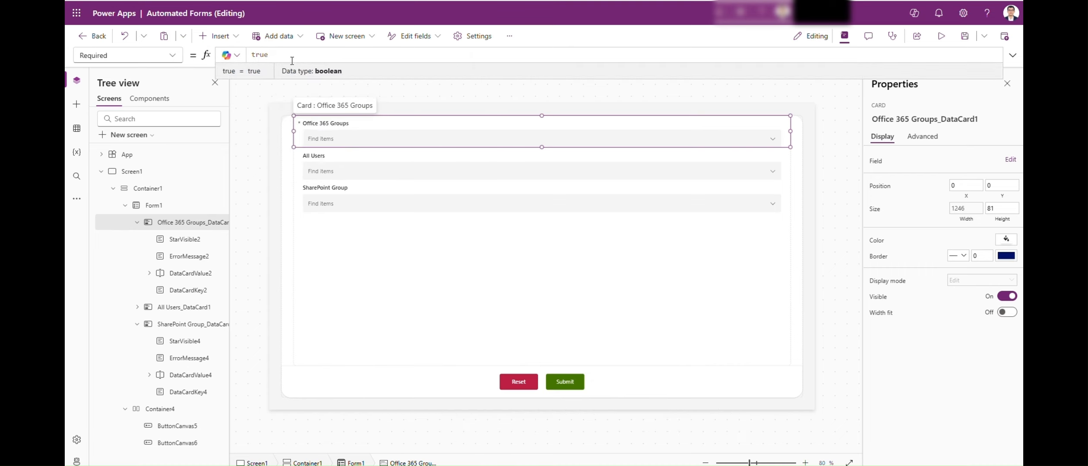
double_click(292, 61)
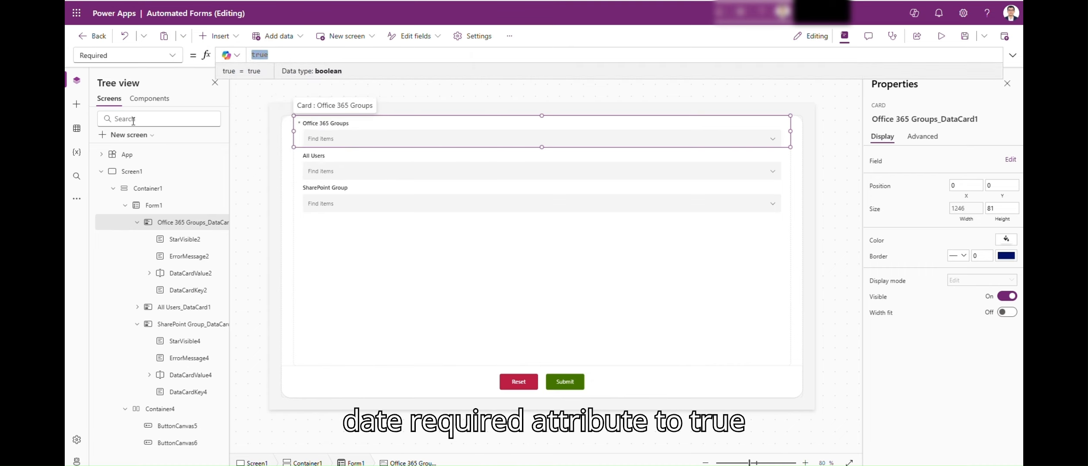
Step: Collapse the Office 365 Groups card in the tree and set the All Users card's Required property to true
click(139, 223)
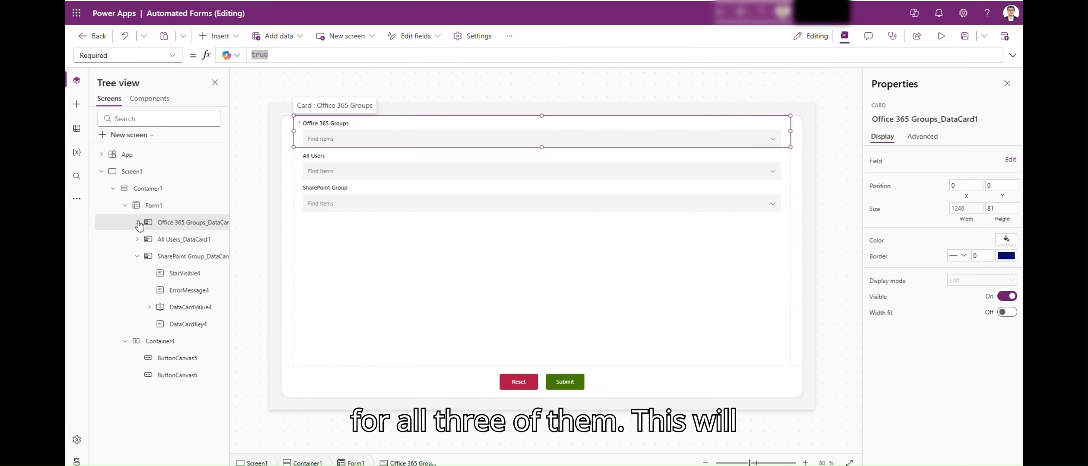
click(184, 239)
click(148, 53)
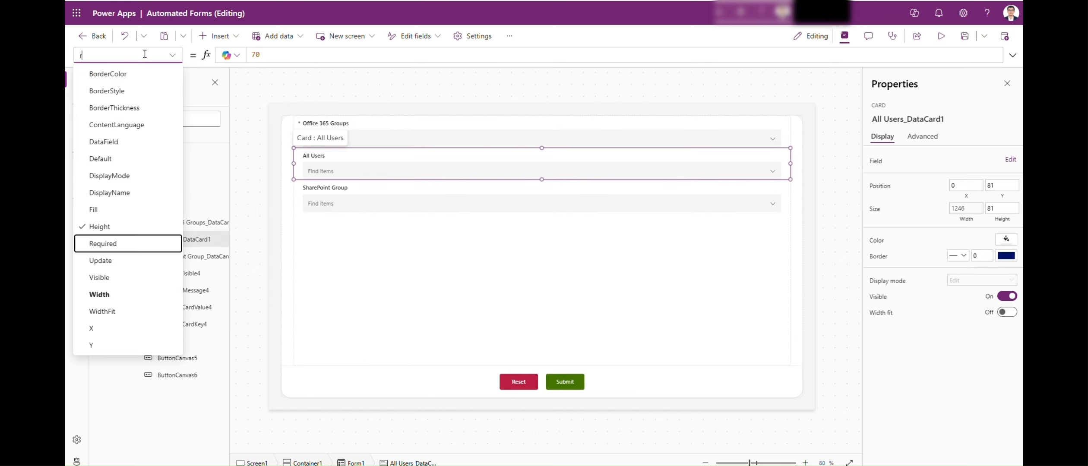
click(126, 243)
double_click(259, 55)
text(true)
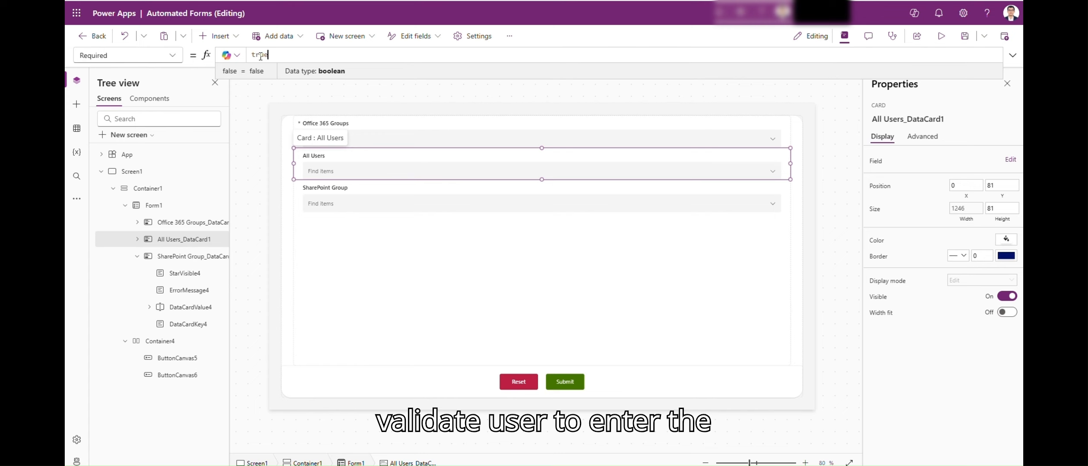
Step: Set the Required property of the SharePoint Group data card to true
click(150, 55)
text(true)
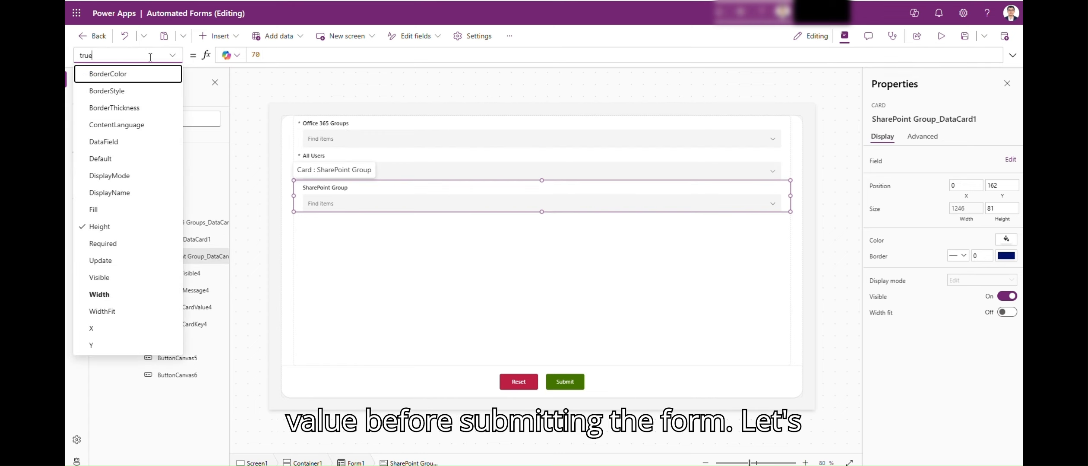
double_click(150, 58)
text(re)
key(Tab)
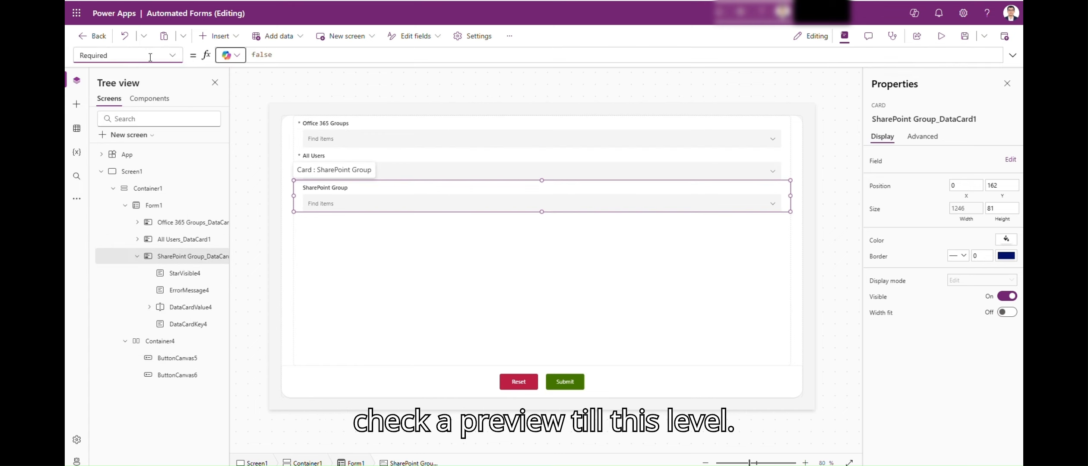
double_click(262, 60)
text(true)
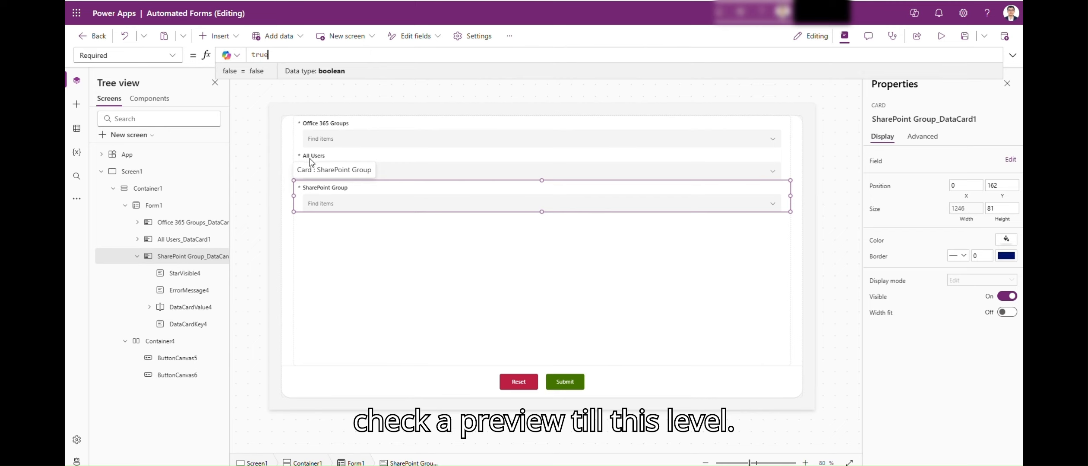
click(390, 171)
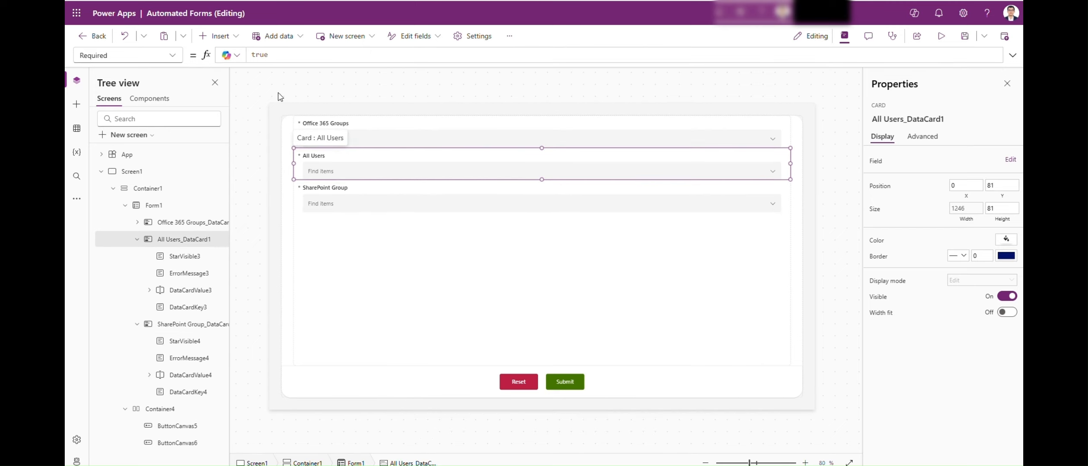
Step: Preview the app, submit the empty form to test the required-field validation, and close the preview
click(941, 36)
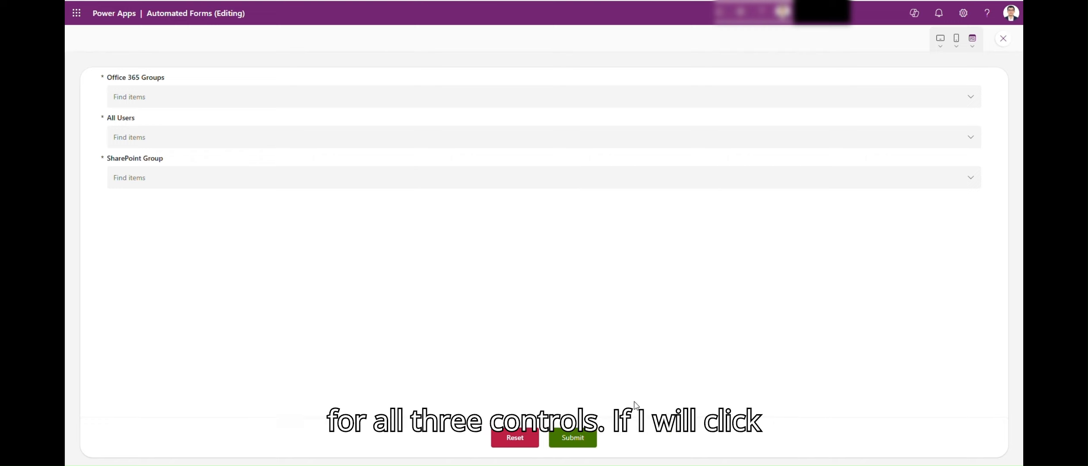
click(566, 444)
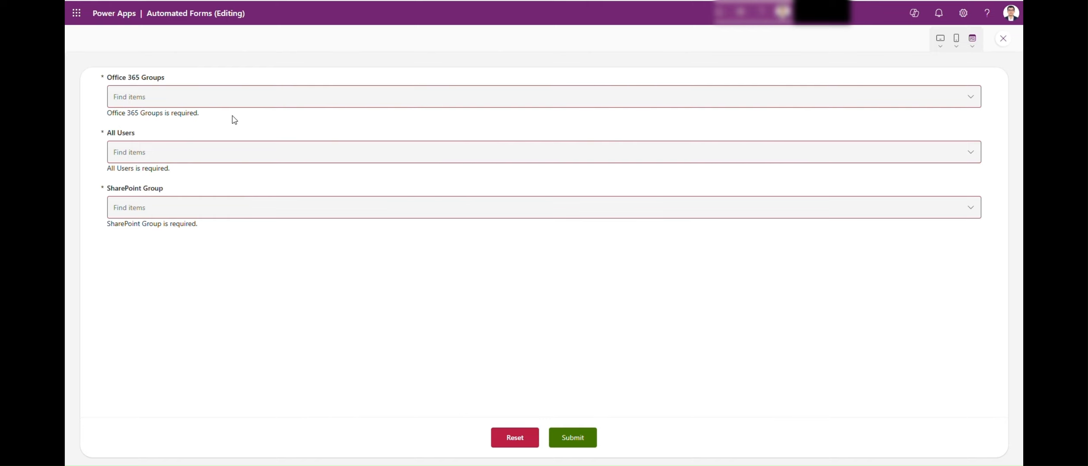
click(1003, 38)
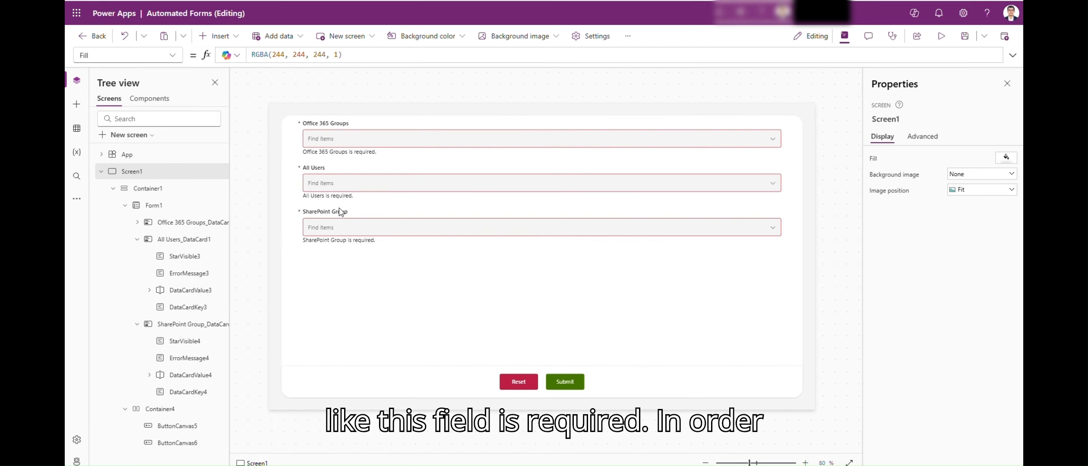
Step: Set the font color of the error message under Office 365 Groups to red
click(326, 155)
click(324, 152)
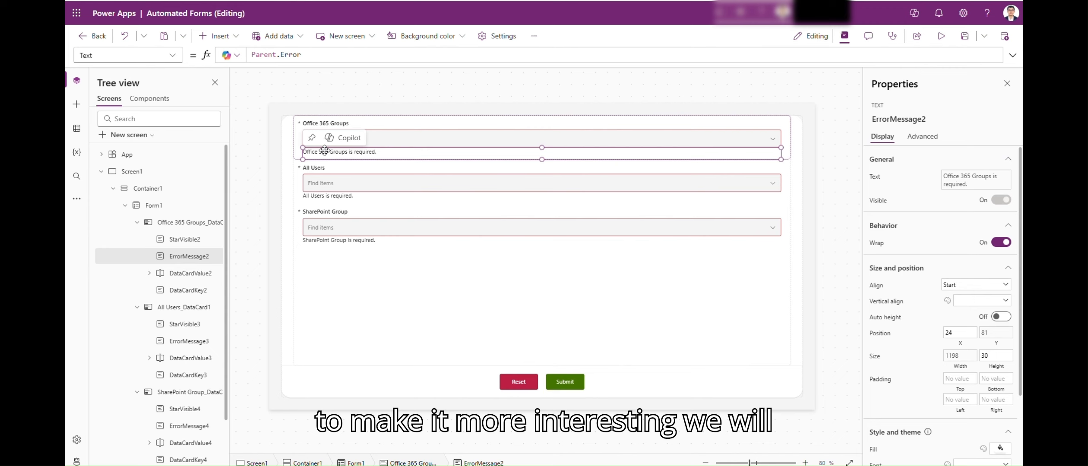
scroll(1020, 314, down, 3)
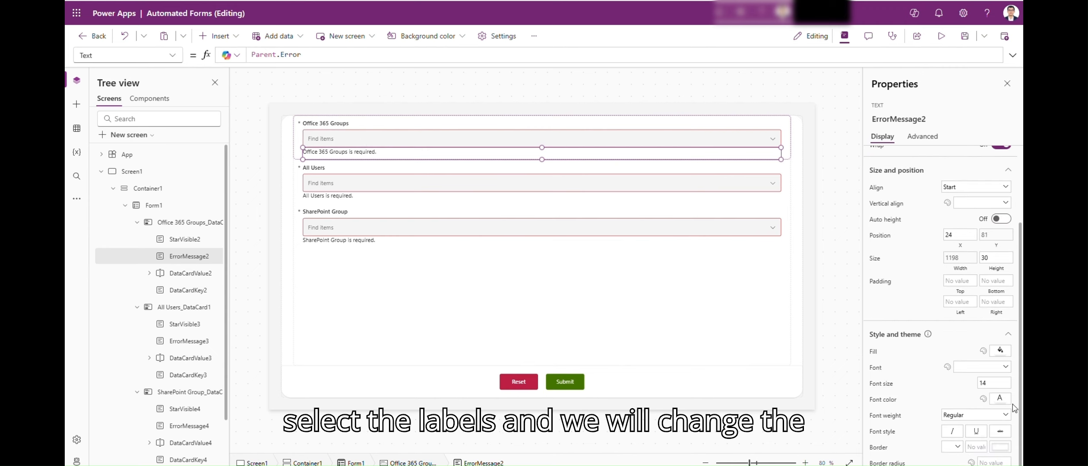
click(1002, 403)
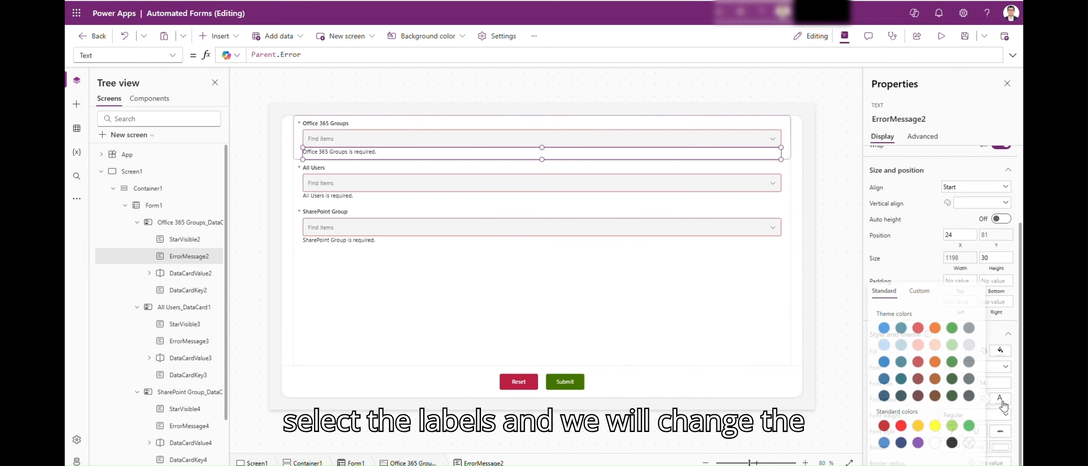
click(899, 426)
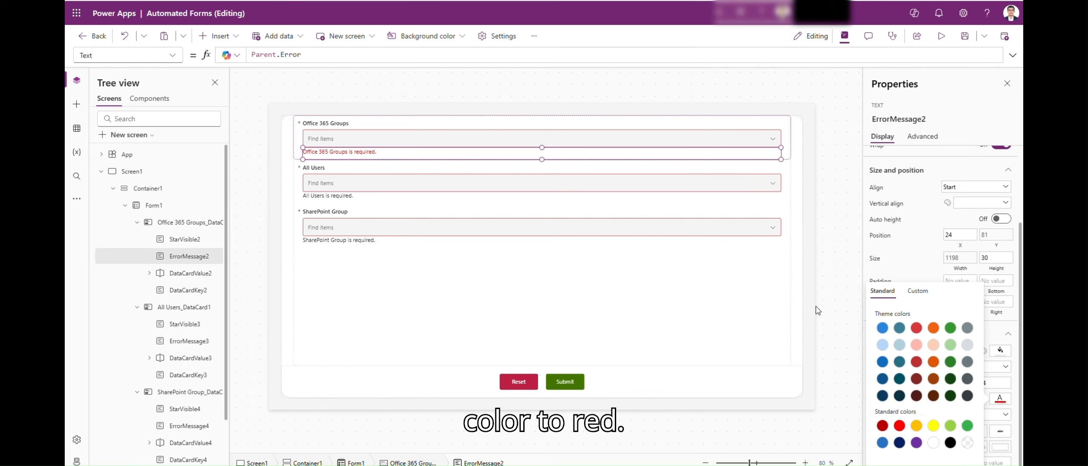
Step: Set the font color of the All Users and SharePoint Group error messages to red as well
click(326, 201)
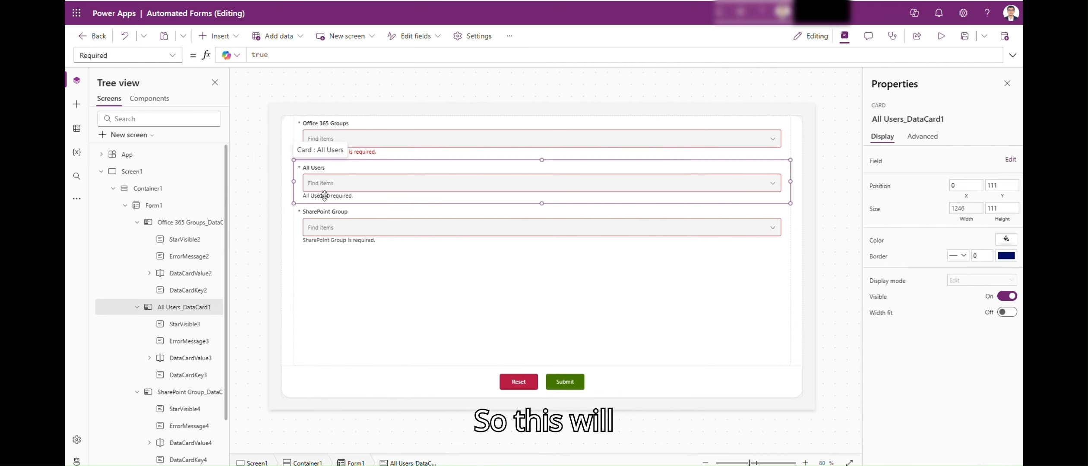
click(327, 197)
scroll(1002, 378, down, 2)
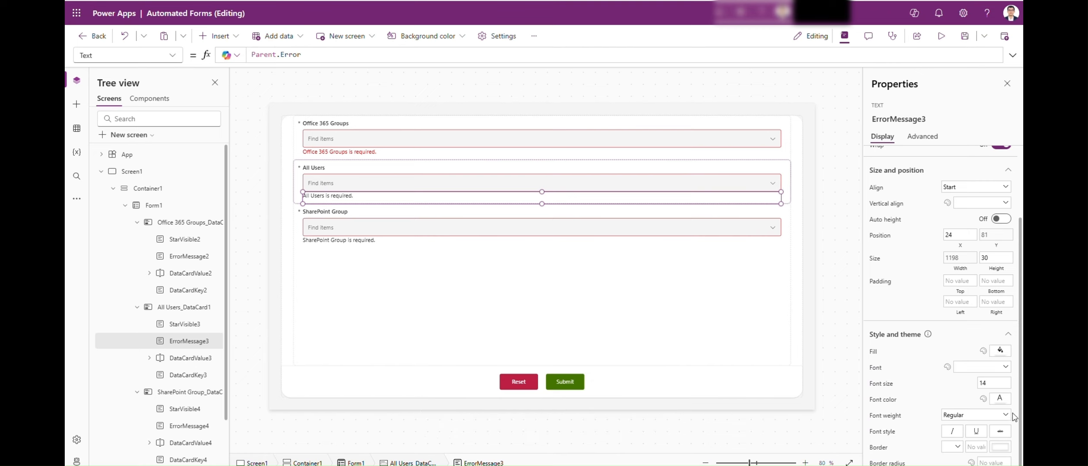
Step: Copy the DefaultSelectedValue person record code from the blog page and paste it over the Office 365 Groups card's Update formula
click(139, 55)
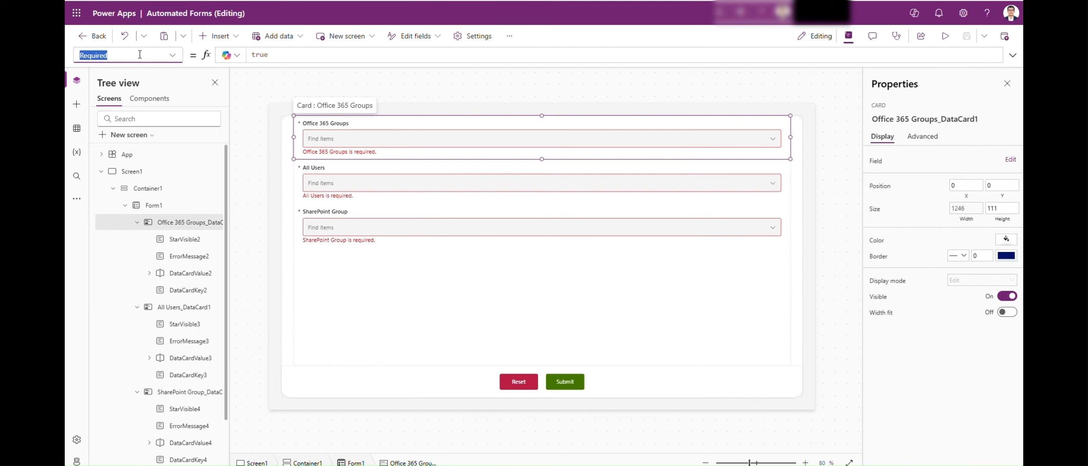
text(uo)
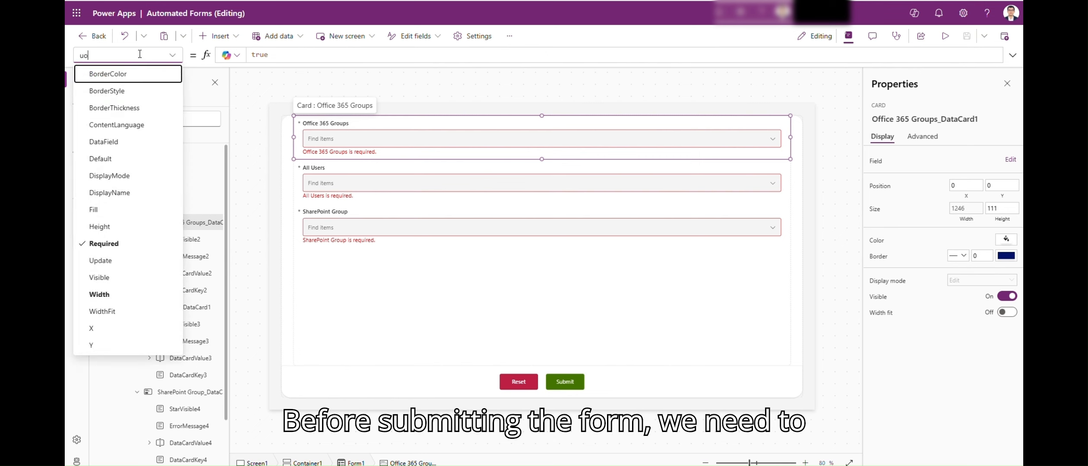
key(Tab)
double_click(136, 55)
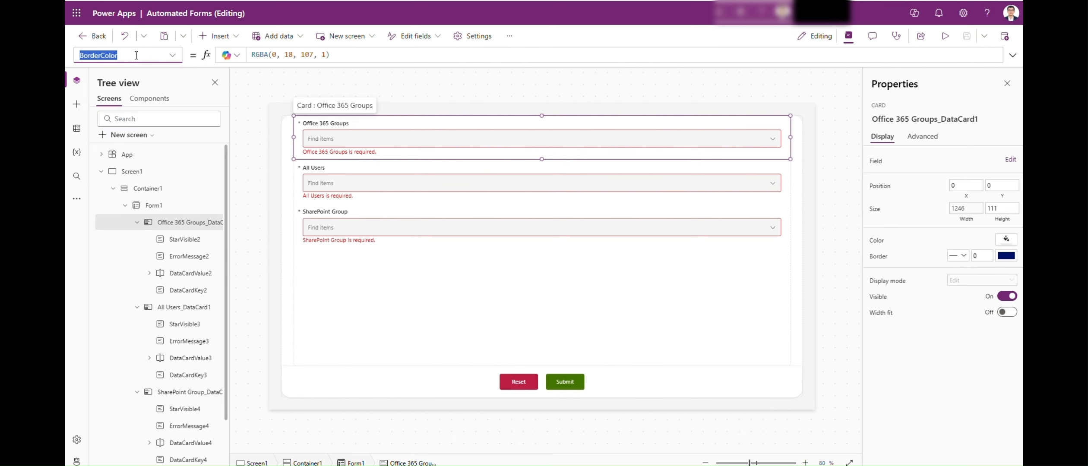
text(up)
key(Tab)
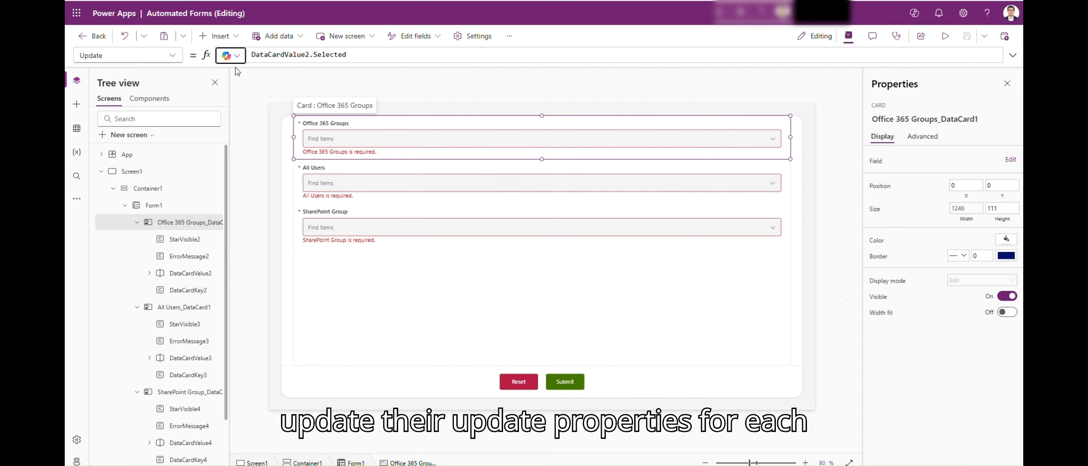
click(397, 59)
key(ctrl+a)
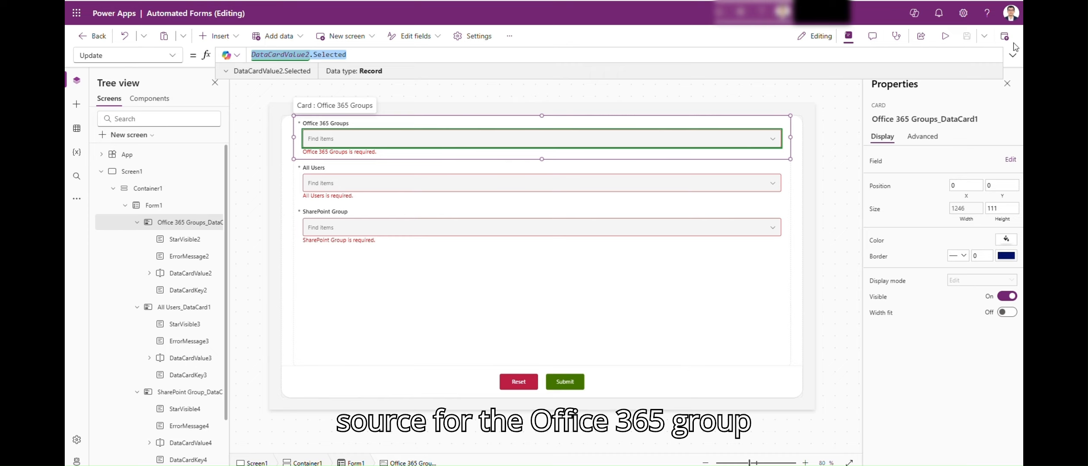
click(345, 1)
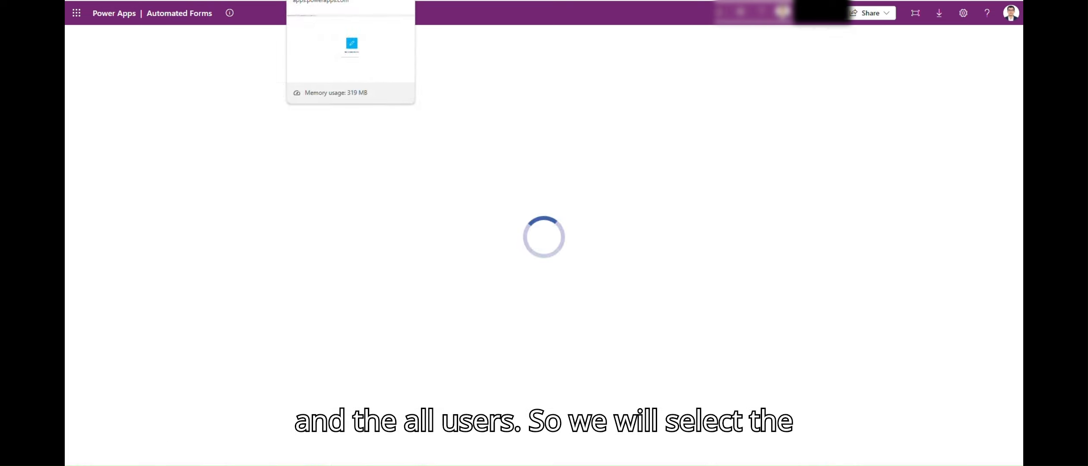
key(F5)
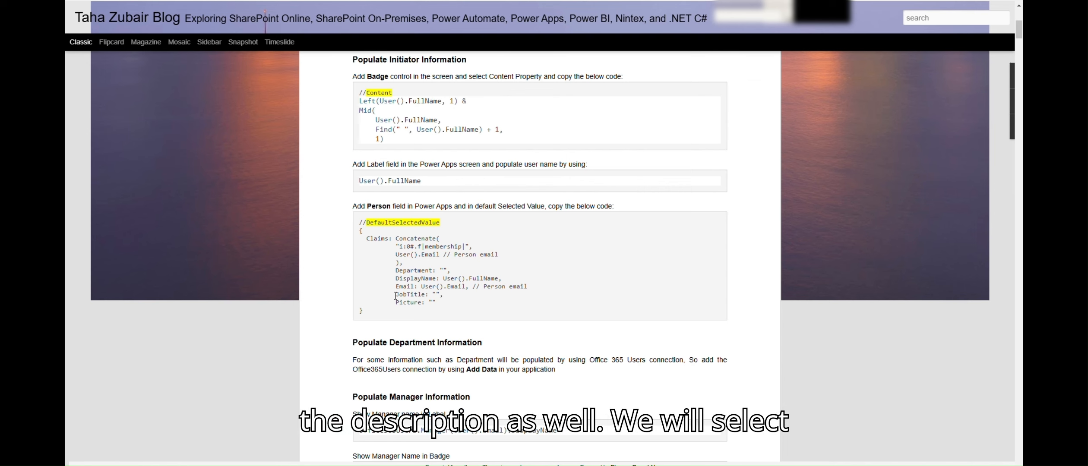
drag(375, 313, 349, 237)
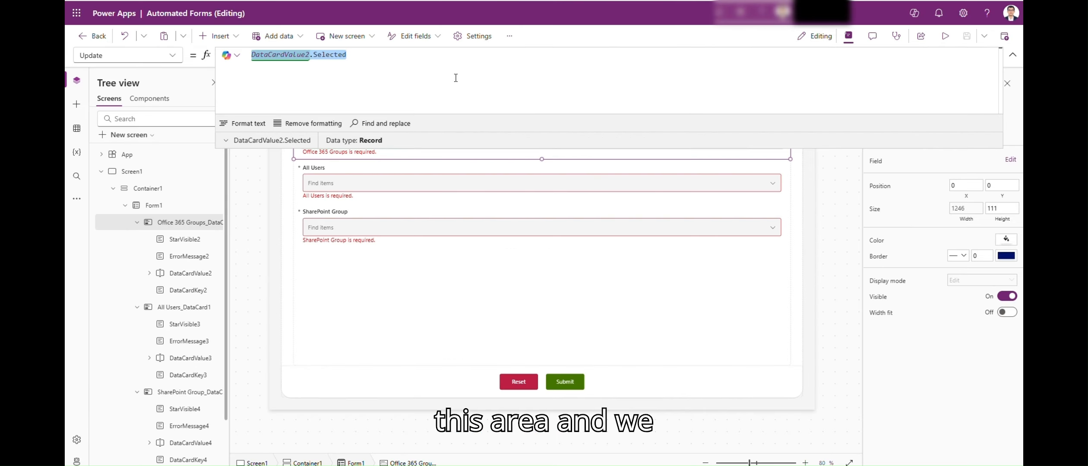
key(ctrl+v)
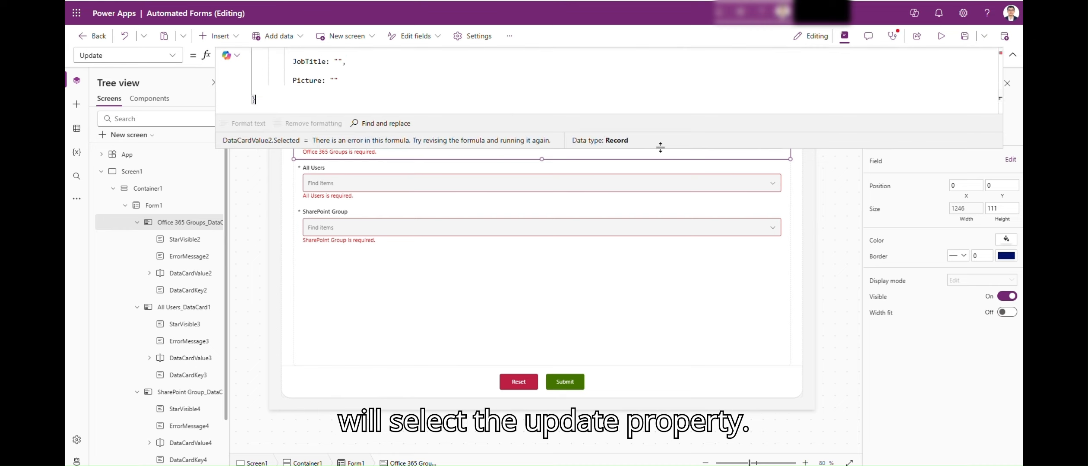
Step: Undo the pasted person record code in the Office 365 Groups card's Update formula and collapse the formula editor
drag(661, 150, 661, 236)
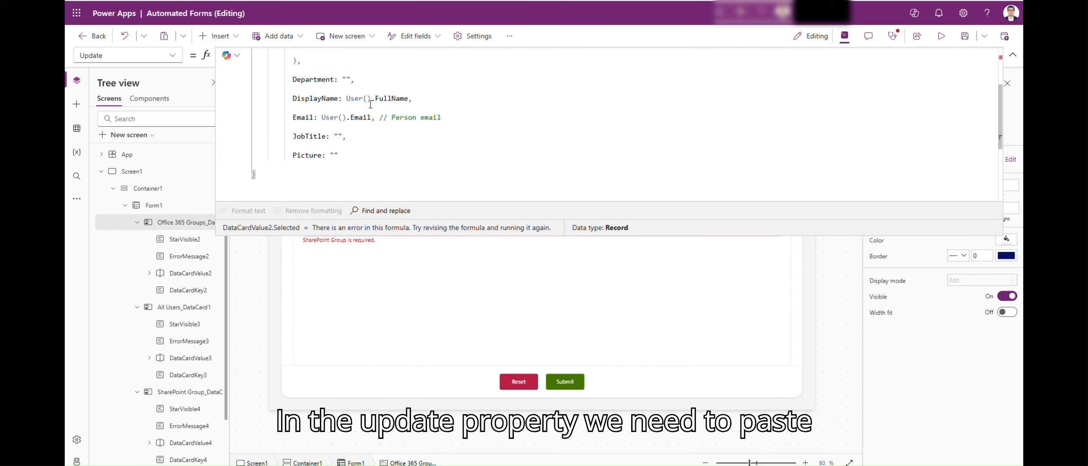
scroll(370, 109, up, 3)
key(ctrl+z)
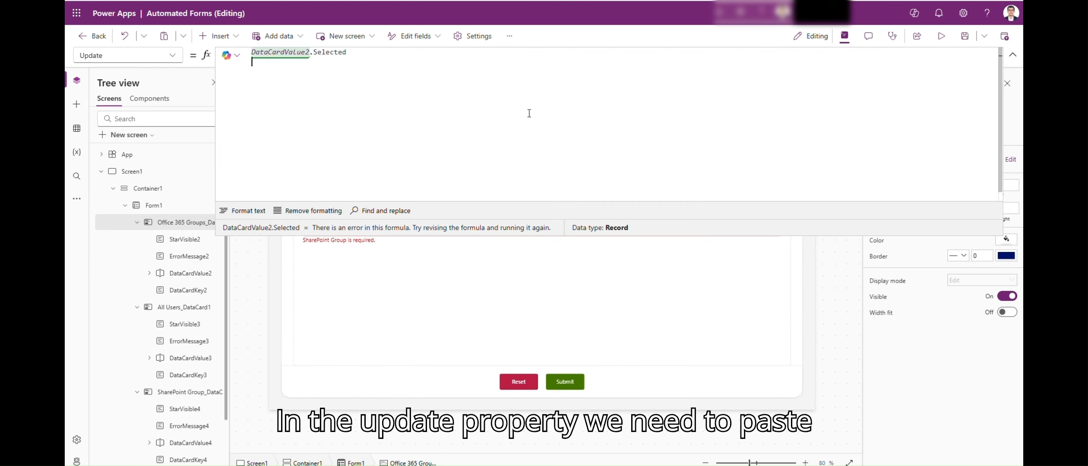
click(1013, 55)
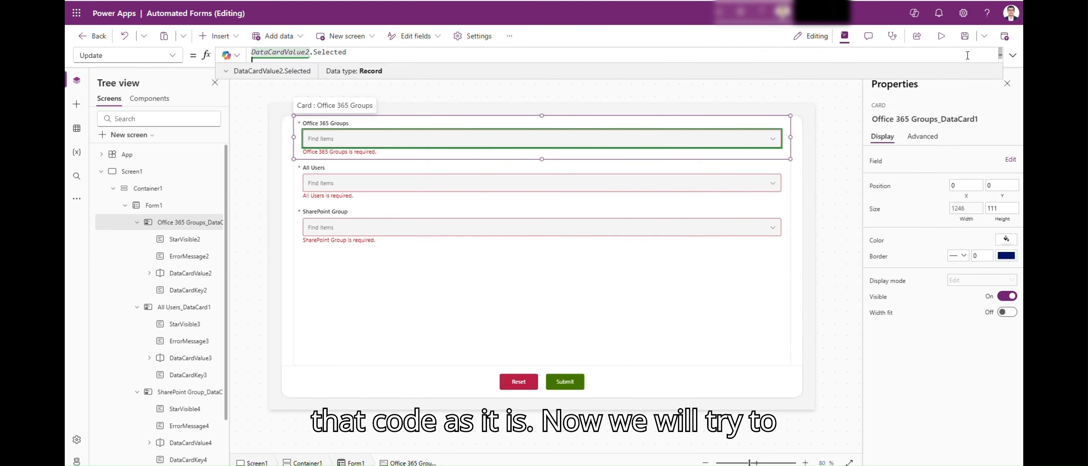
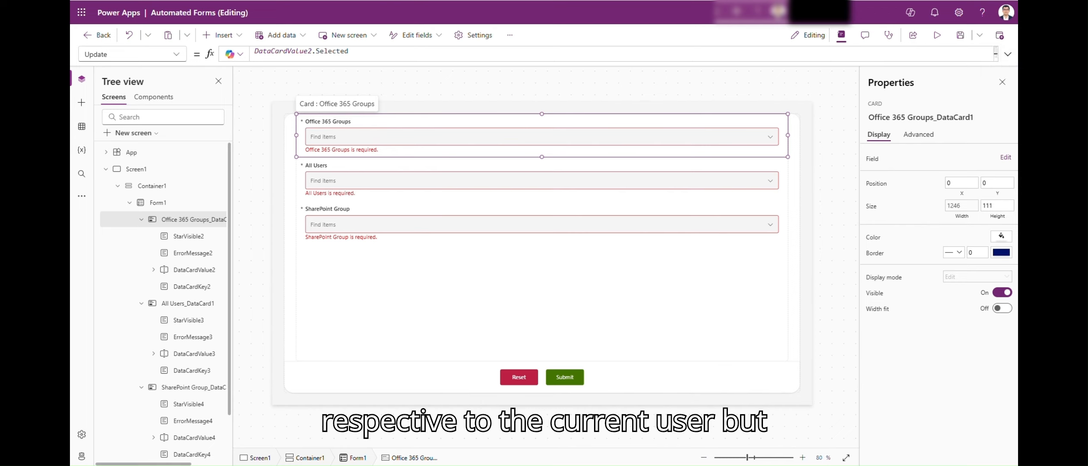
Step: Replace the Office 365 Groups card's Update formula with the DefaultSelectedValue person record code copied from the blog page
click(626, 1)
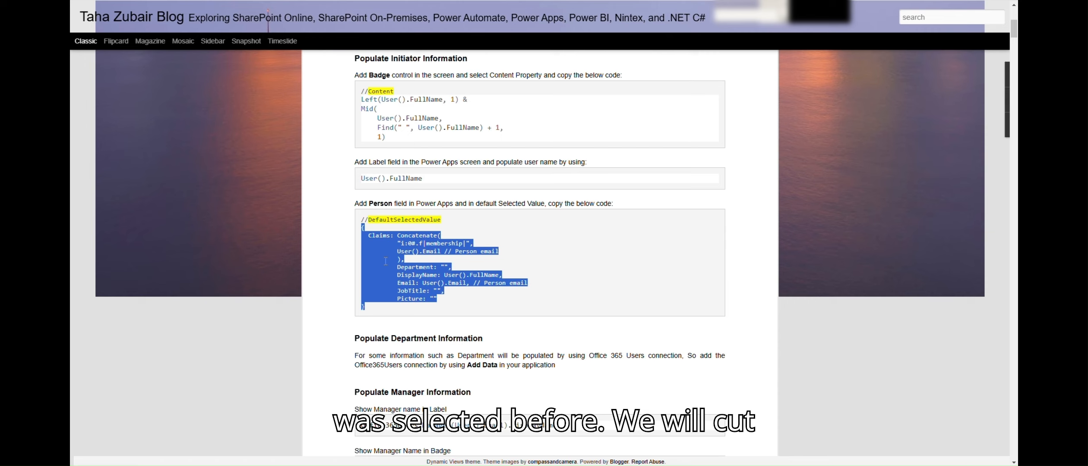
drag(365, 306, 350, 232)
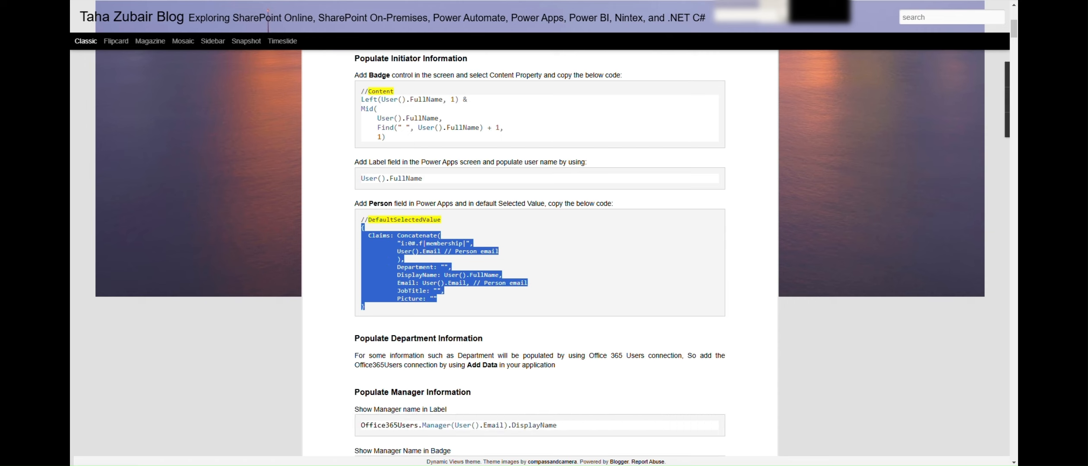
click(233, 0)
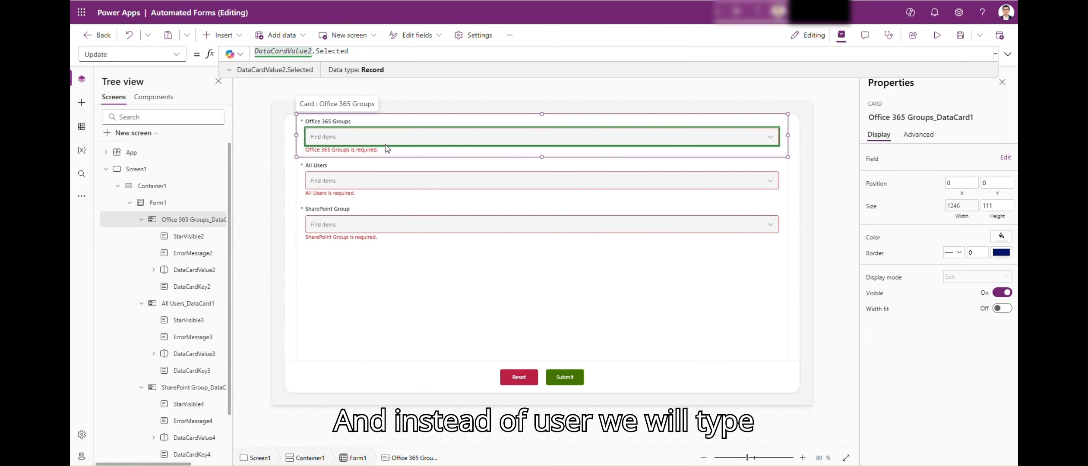
key(ctrl+a)
text({    Claims: Concatenate(         "i:0#.f|membership|",User().Email // Person email         ),          Department: "",         DisplayName: User().FullName,         Email: User().Email, // Person email         JobTitle: "",         Picture: "" })
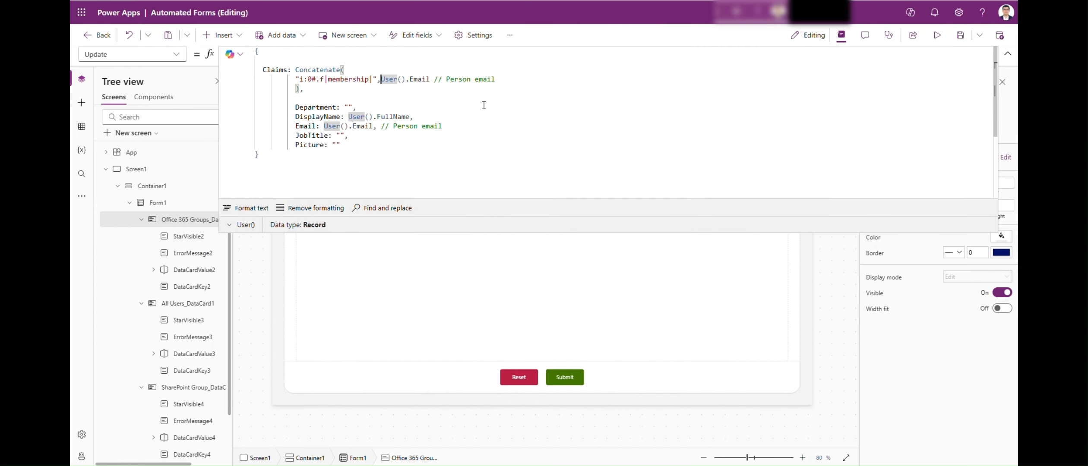
Step: Replace User() in the Claims expression of the Office 365 Groups Update formula with DataCardValue2.Selected
double_click(390, 78)
key(Delete)
key(Delete)
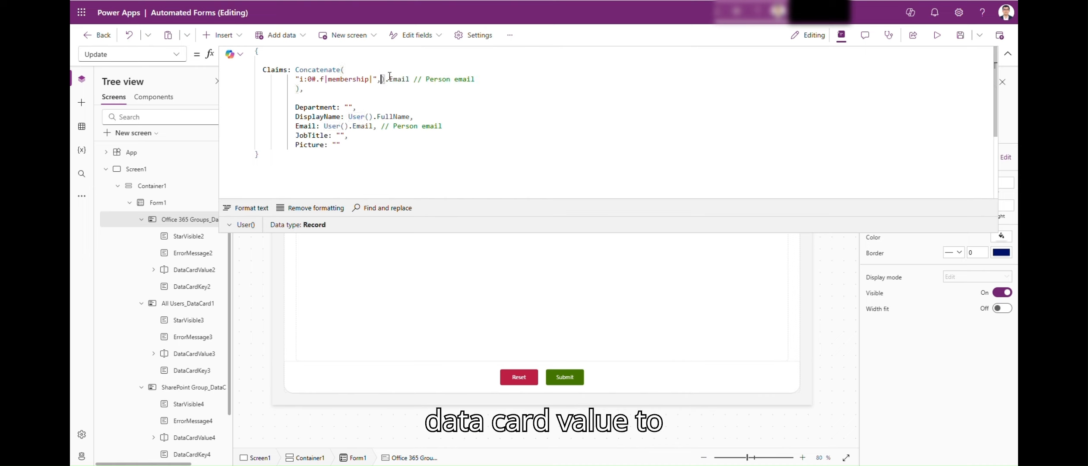
key(Delete)
text(DataCardValue2)
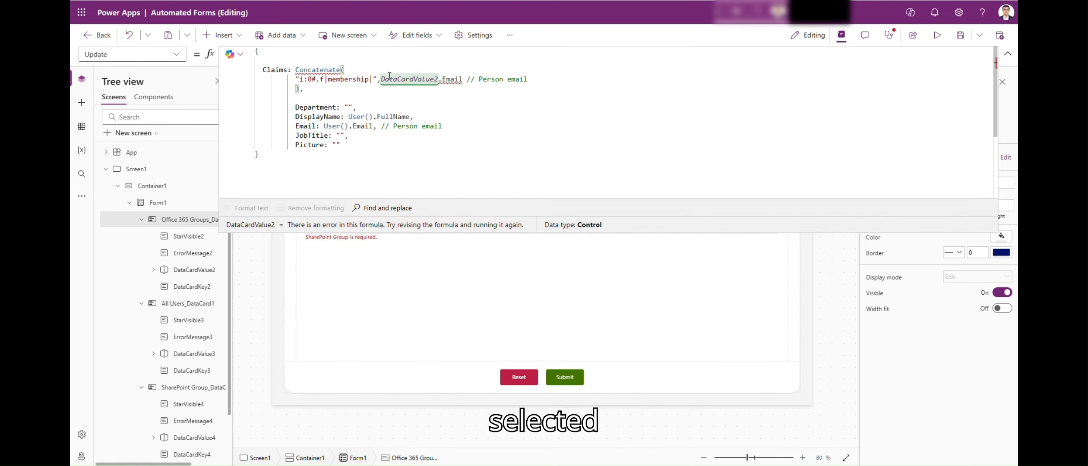
text(.s)
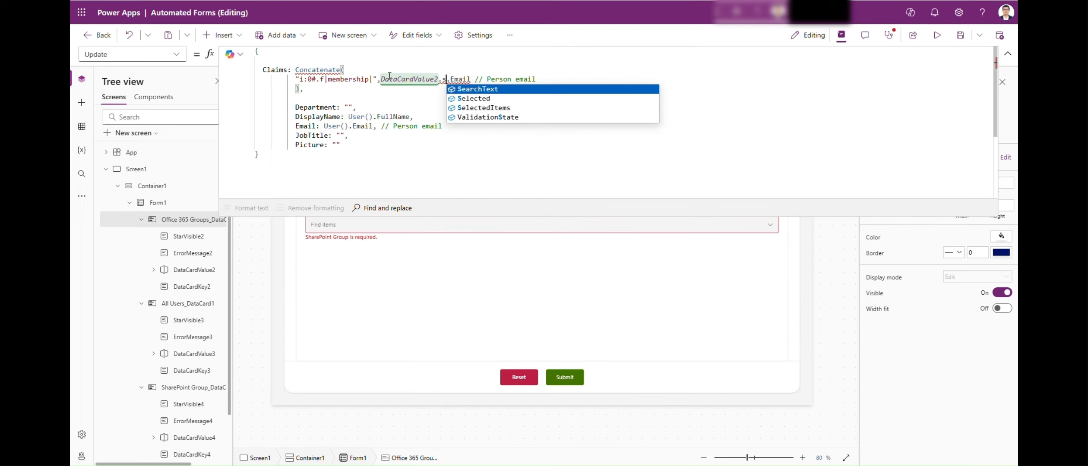
key(Down)
key(Tab)
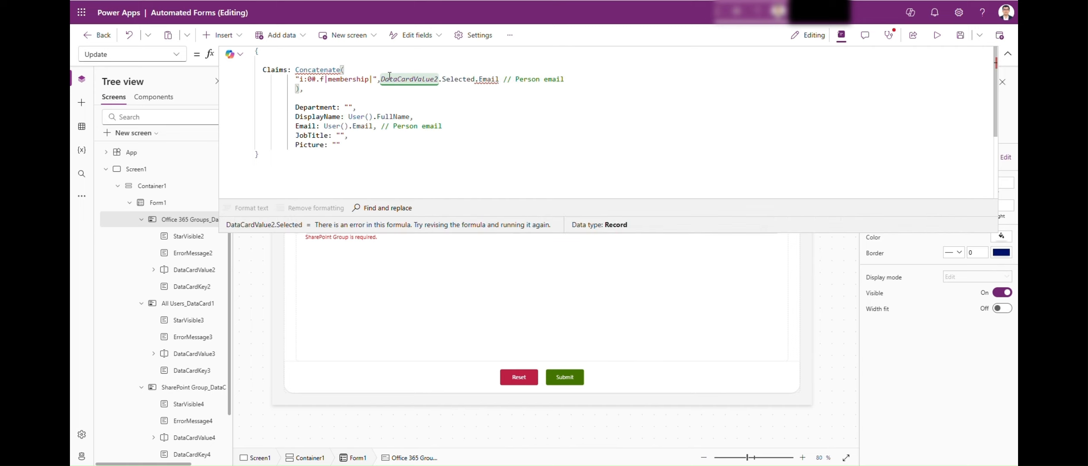
Step: Change the Email property in the Claims expression to userPrincipalName
click(480, 80)
text(ema)
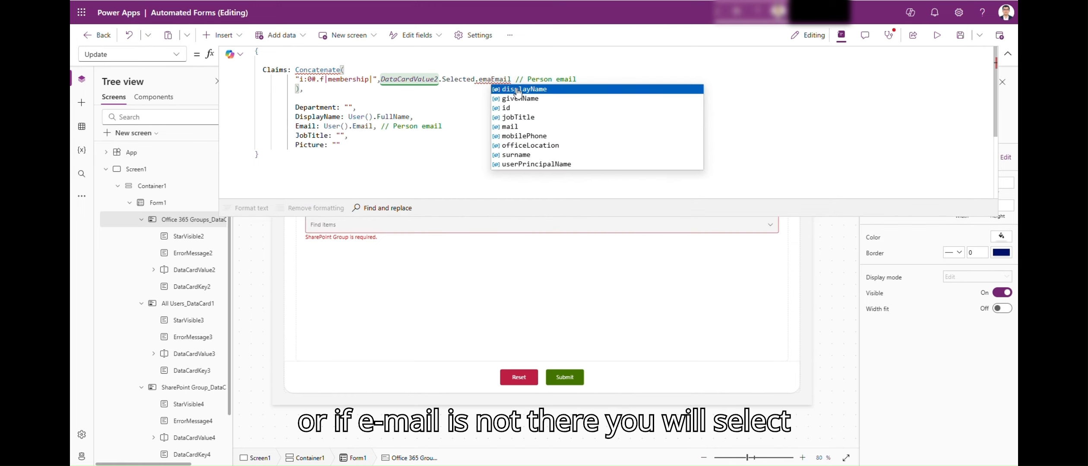
key(BackSpace)
key(BackSpace)
key(BackSpace)
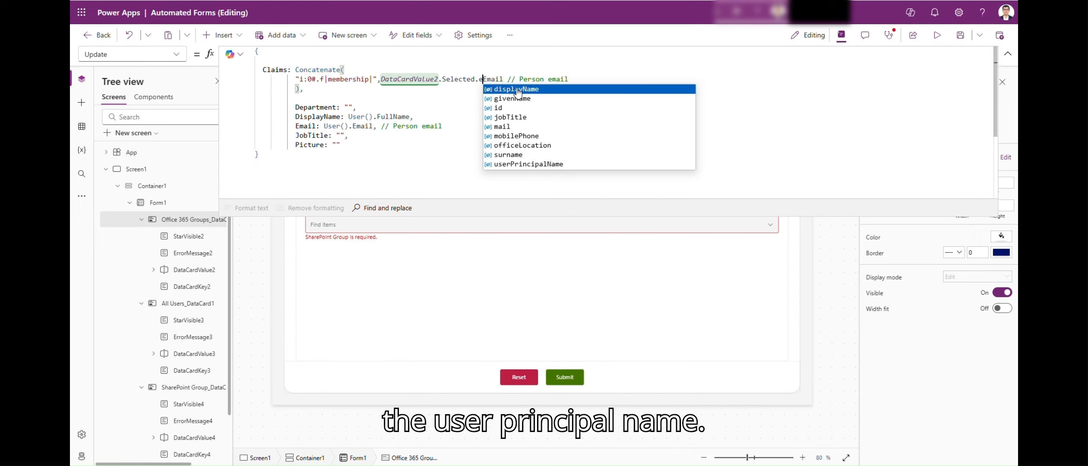
text(user)
click(517, 89)
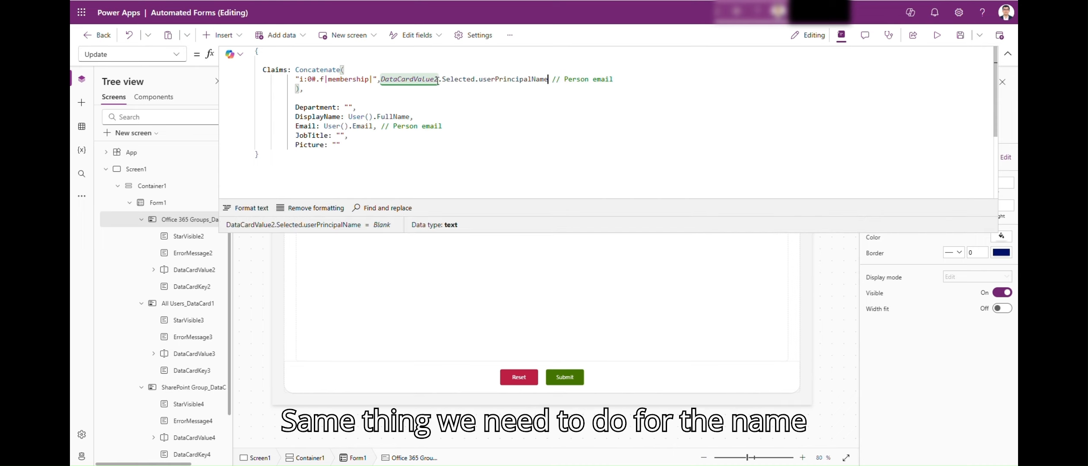
Step: Set the record's DisplayName to DataCardValue2.Selected.displayName, reusing the reference from the Claims expression
drag(475, 79, 379, 80)
key(ctrl+c)
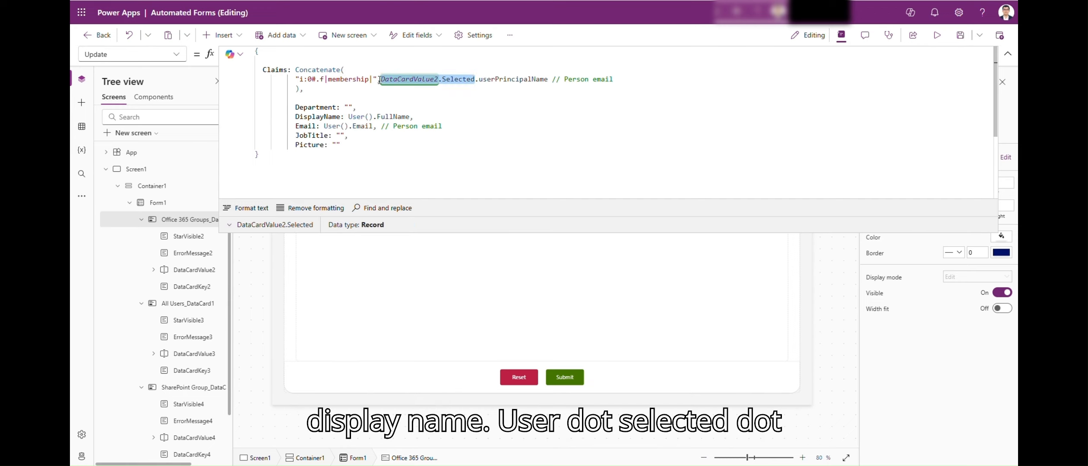
drag(375, 116, 352, 116)
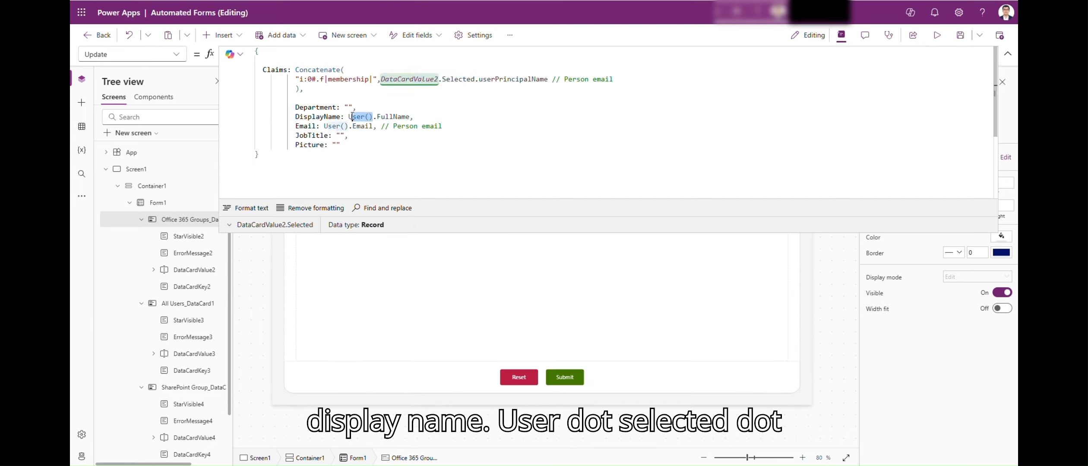
key(ctrl+v)
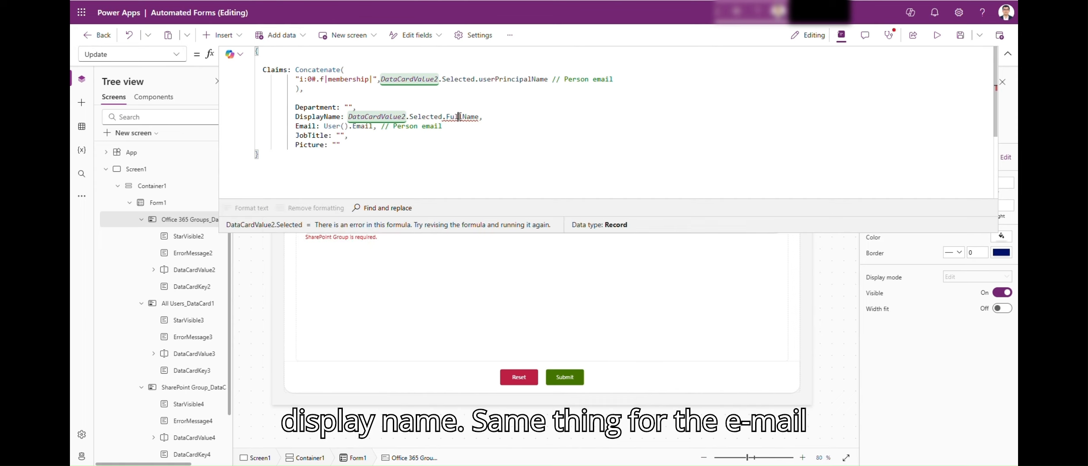
double_click(460, 116)
text(displayName)
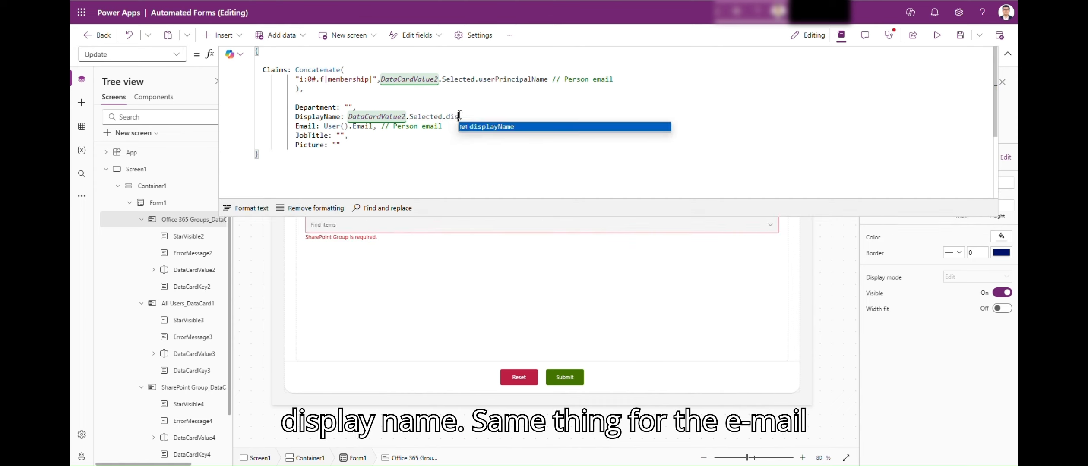
Step: Set the record's Email to DataCardValue2.Selected.userPrincipalName in the Office 365 Groups Update formula
double_click(359, 126)
key(ctrl+v)
text(.use)
key(BackSpace)
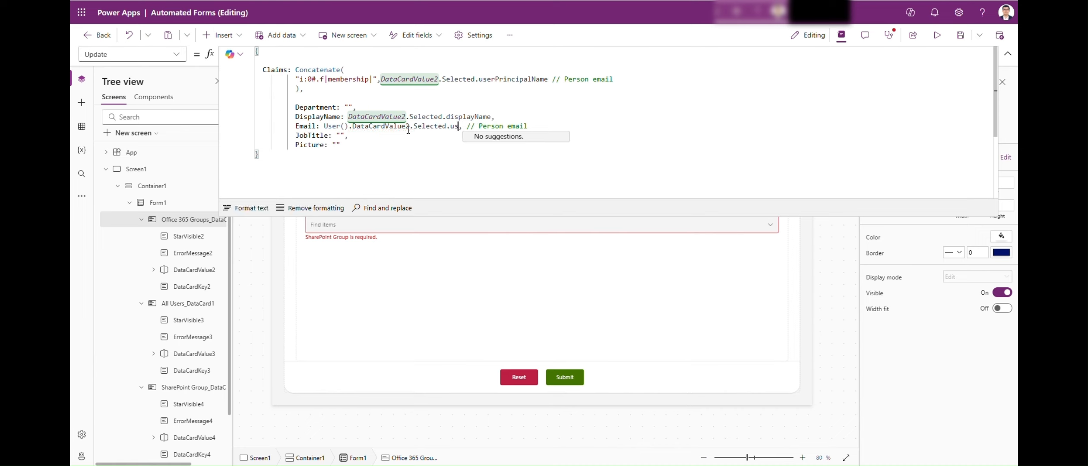
key(BackSpace)
key(BackSpace)
key(BackSpace)
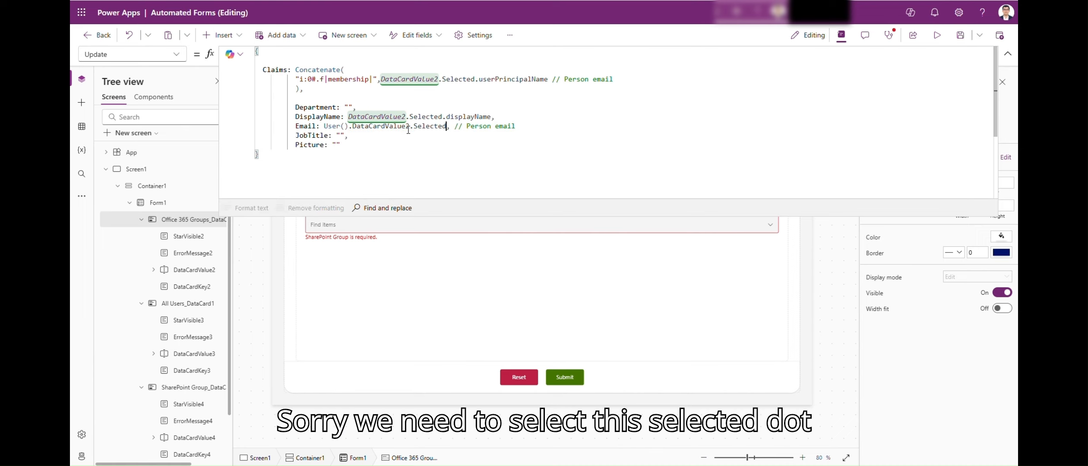
shift+click(325, 126)
key(ctrl+v)
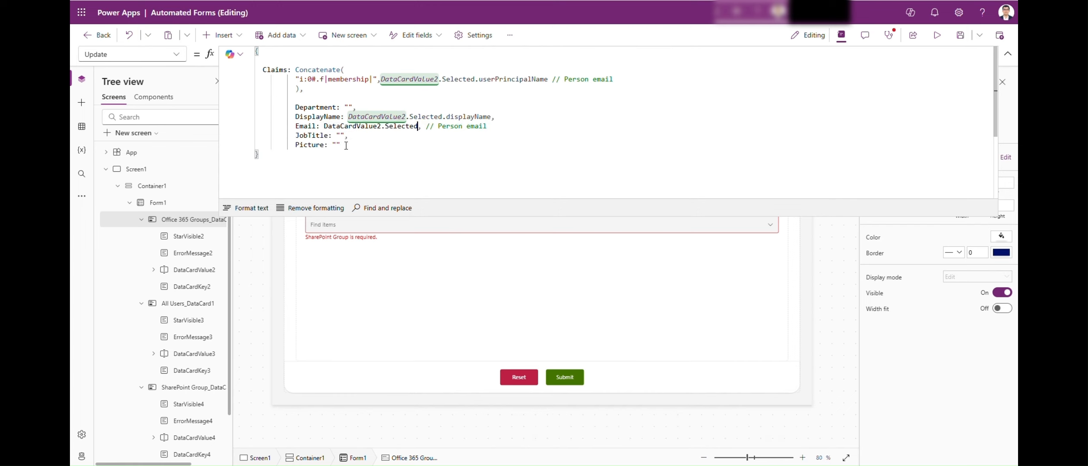
text(.)
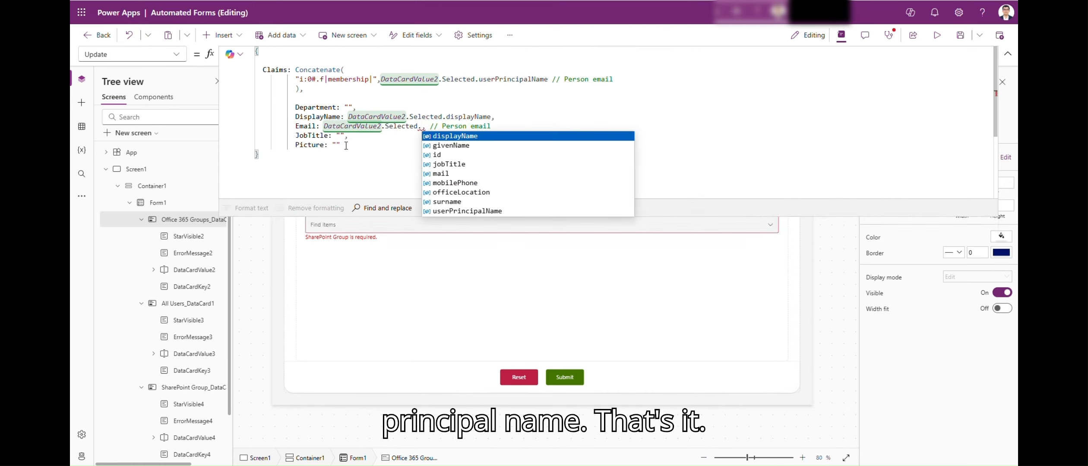
text(user)
key(Tab)
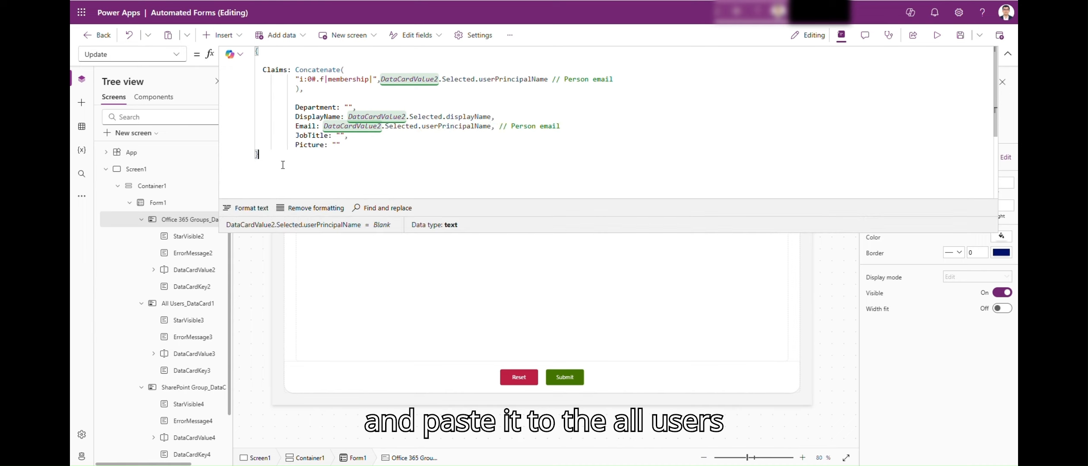
Step: Copy the whole Office 365 Groups Update formula and paste it into the All Users card's Update formula
key(ctrl+a)
key(ctrl+c)
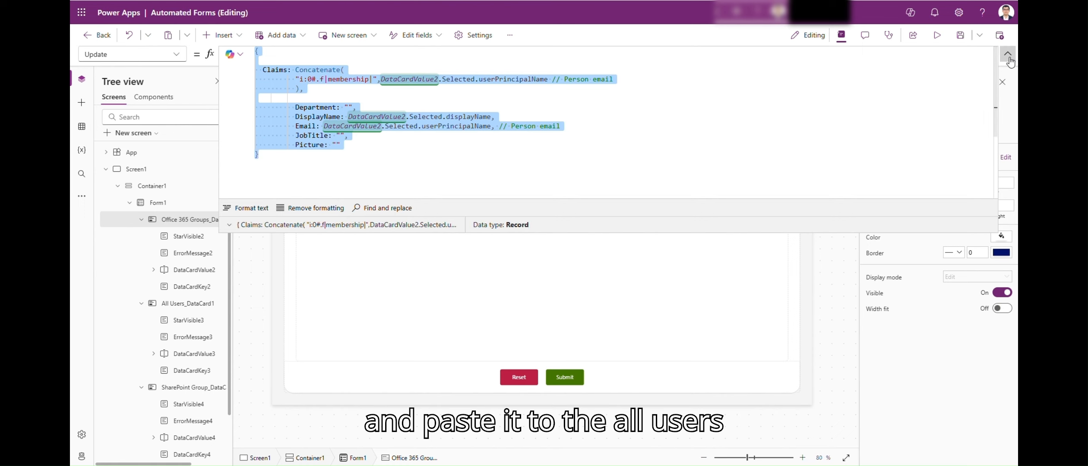
click(346, 172)
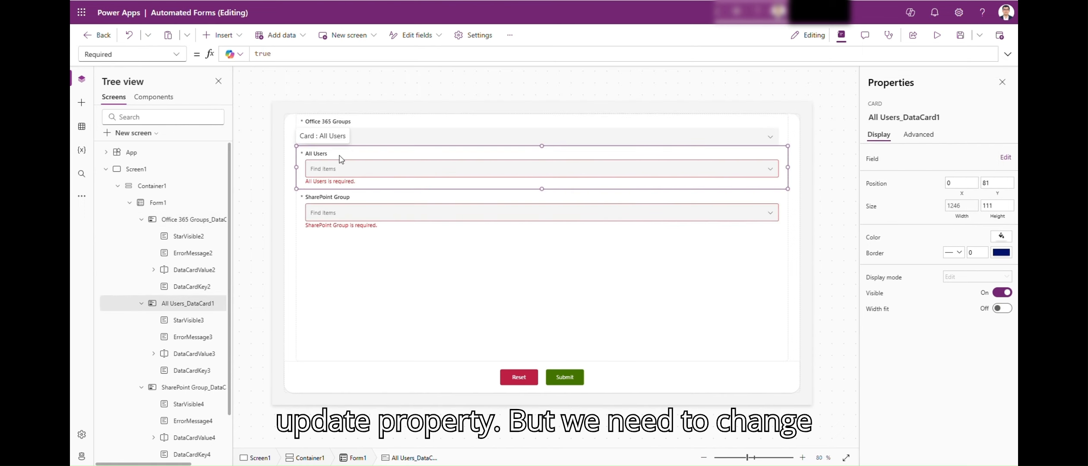
click(140, 53)
text(up)
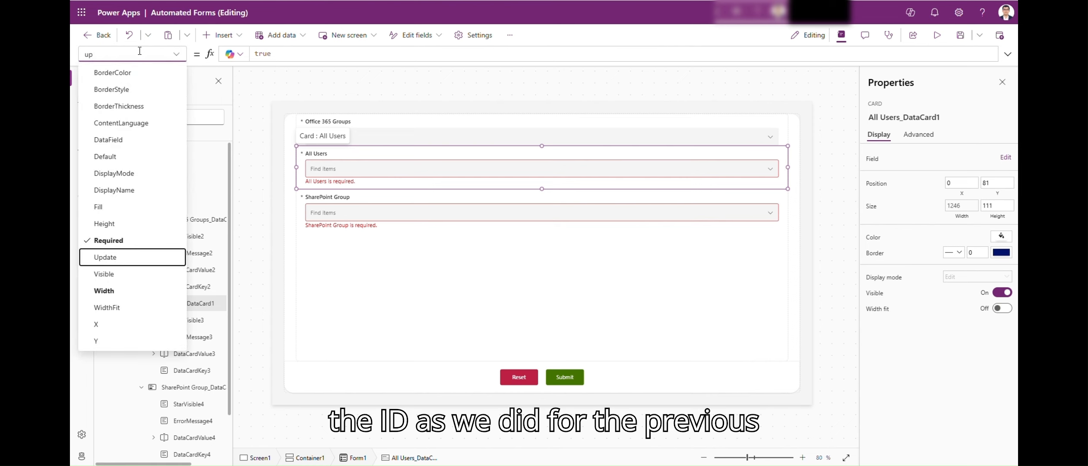
key(Return)
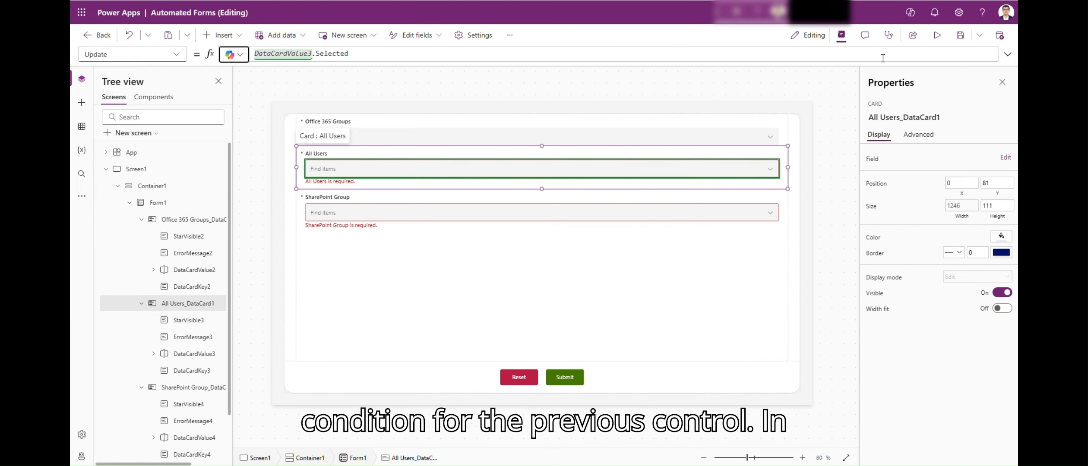
click(1007, 53)
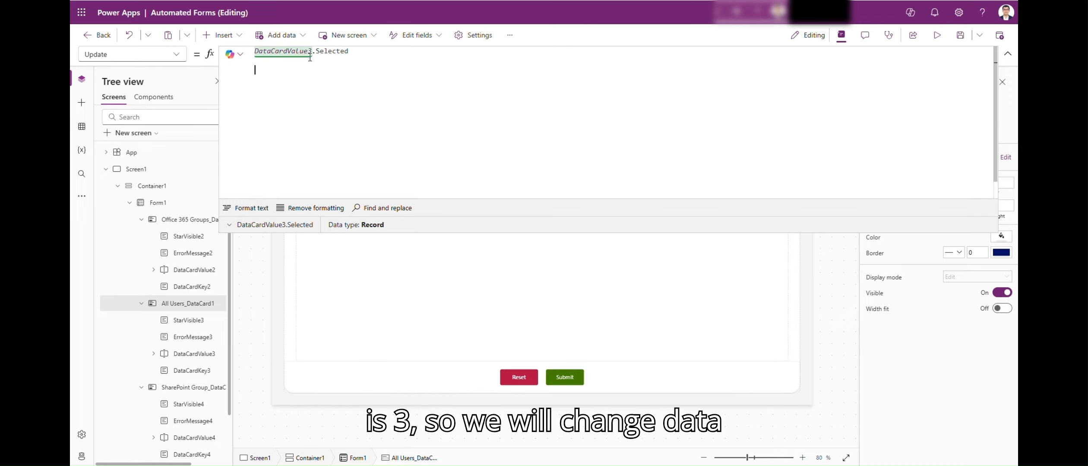
key(ctrl+v)
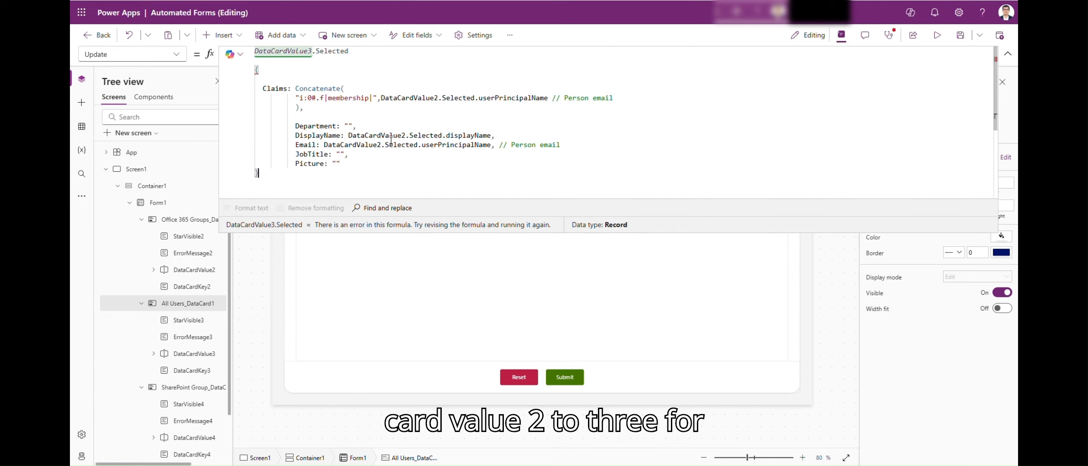
Step: Change the Claims reference in the All Users Update formula to DataCardValue3 and remove the original line above the record
click(438, 98)
key(BackSpace)
text(3)
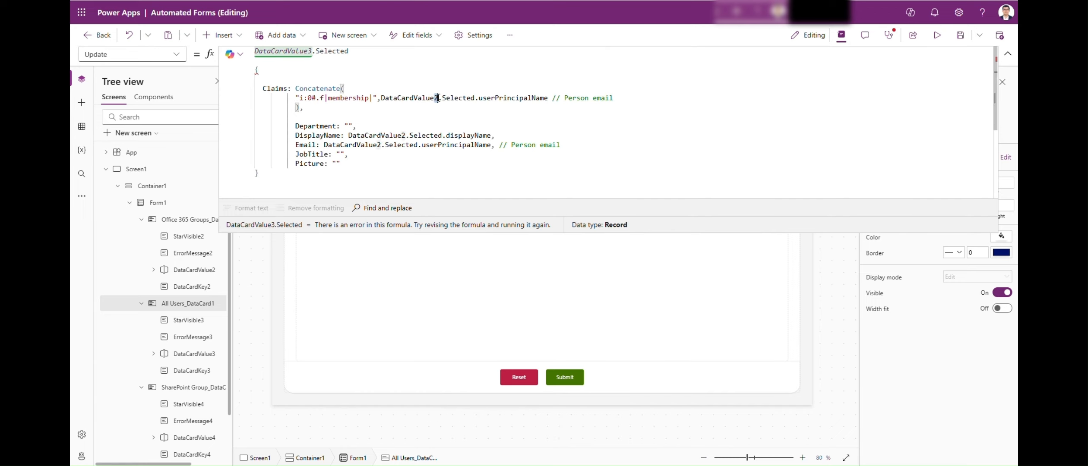
click(403, 134)
scroll(432, 125, down, 1)
click(447, 118)
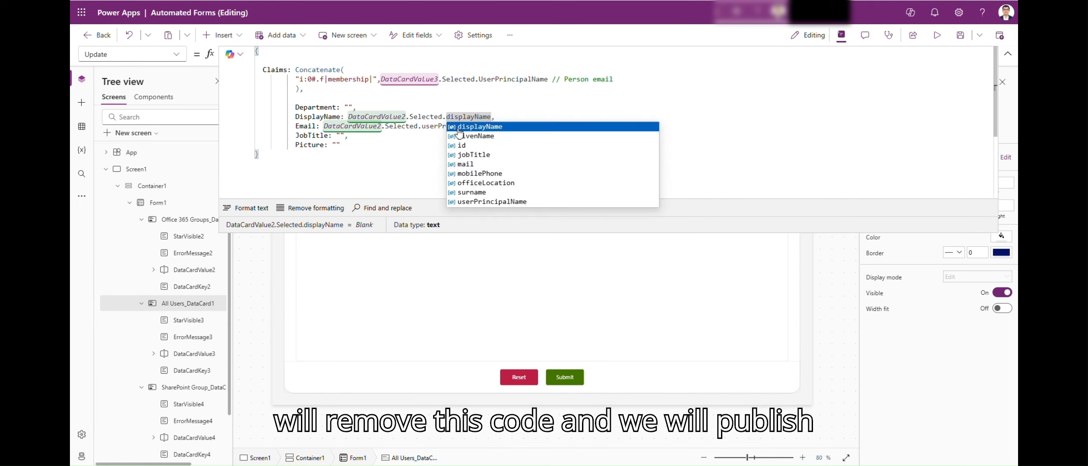
click(449, 92)
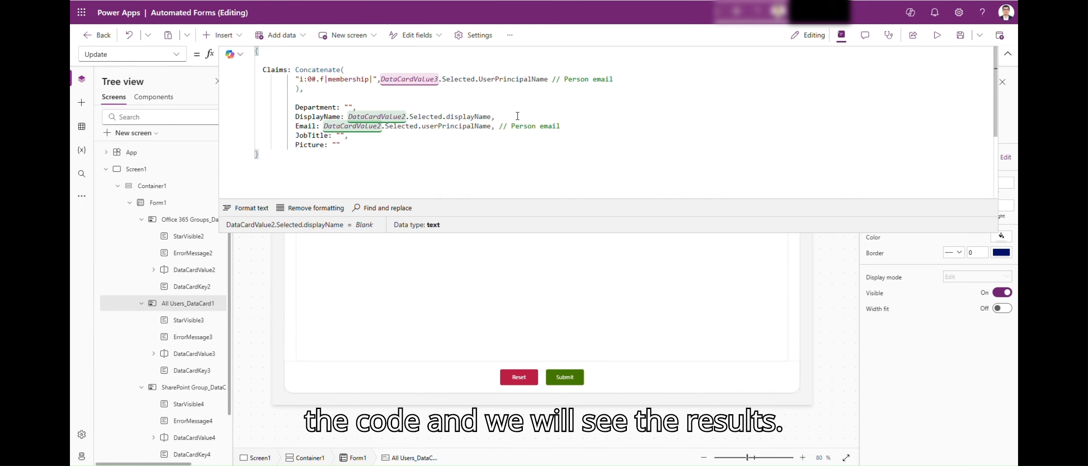
Step: Collapse the formula editor, run the App checker and save the app
click(1008, 53)
click(888, 35)
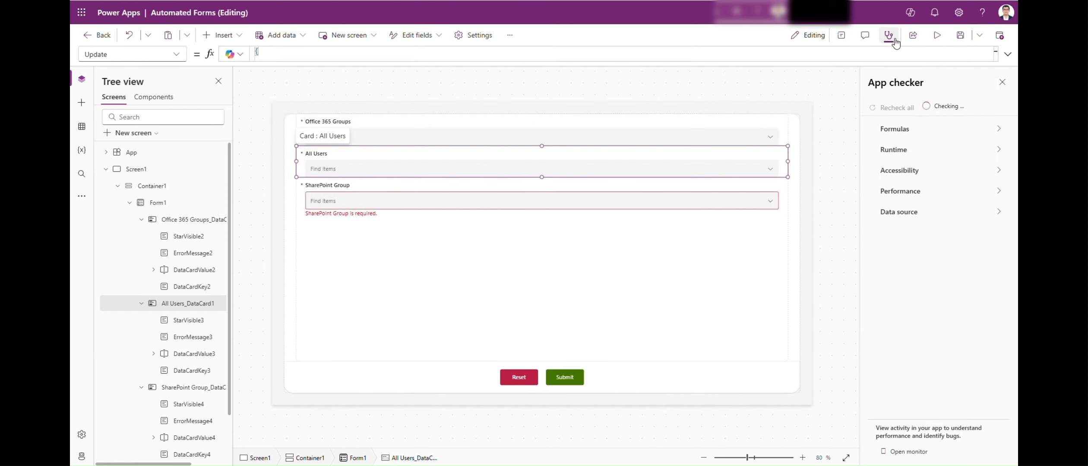
click(960, 35)
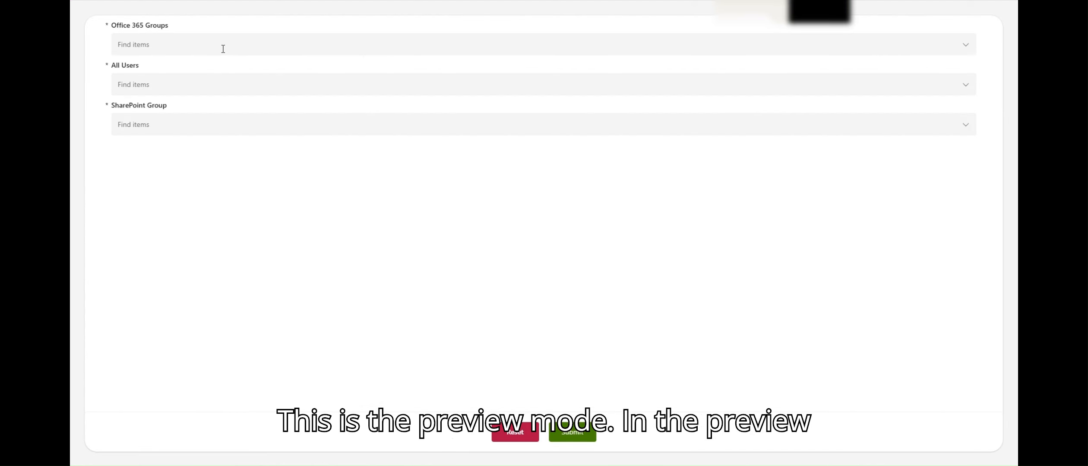
Step: Choose Executor Test for Office 365 Groups in the preview form, and find and choose the app author's own user account for All Users
click(222, 48)
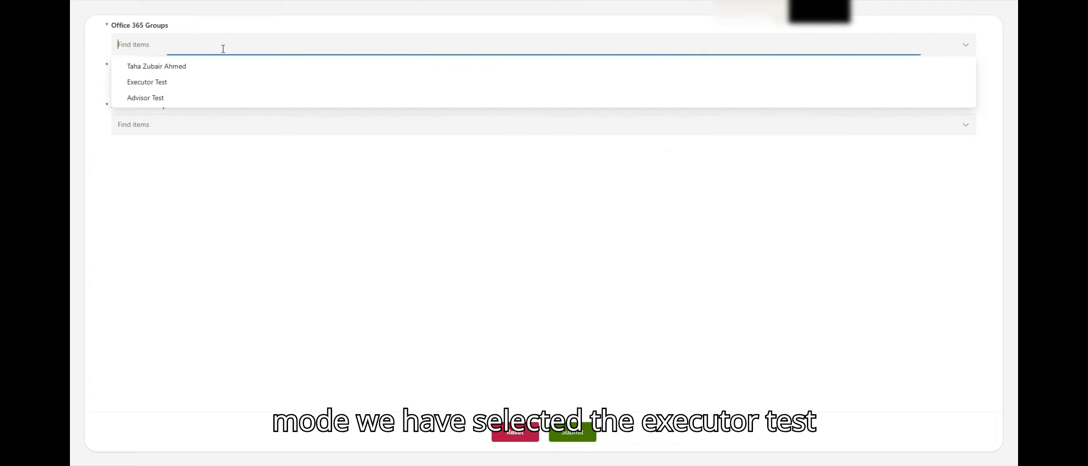
click(175, 83)
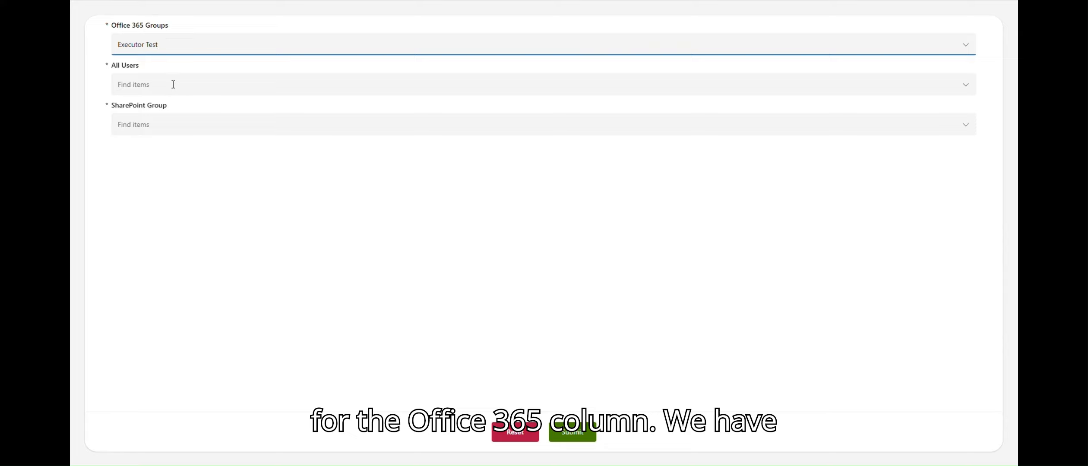
click(173, 85)
text(taha)
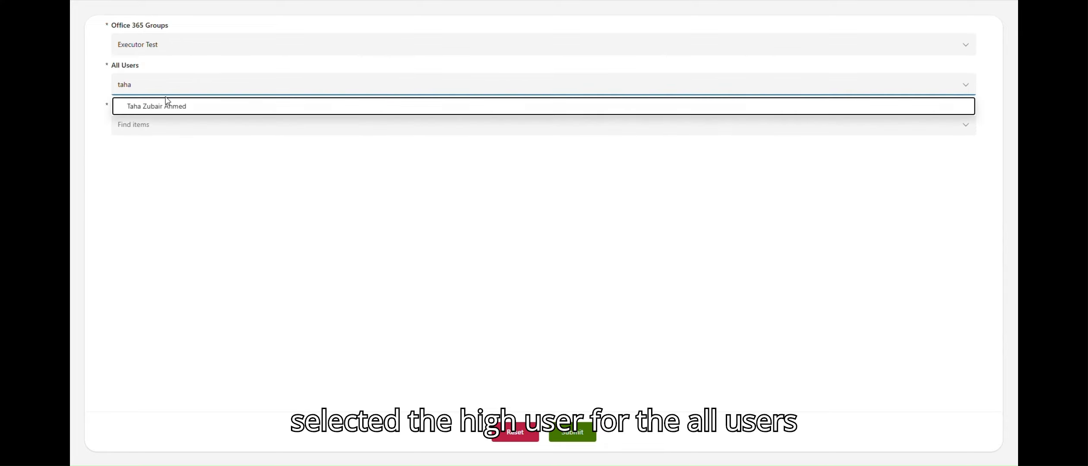
click(166, 108)
Step: Search the SharePoint Group field for "adv", choose Advisor Test and submit the form
click(155, 124)
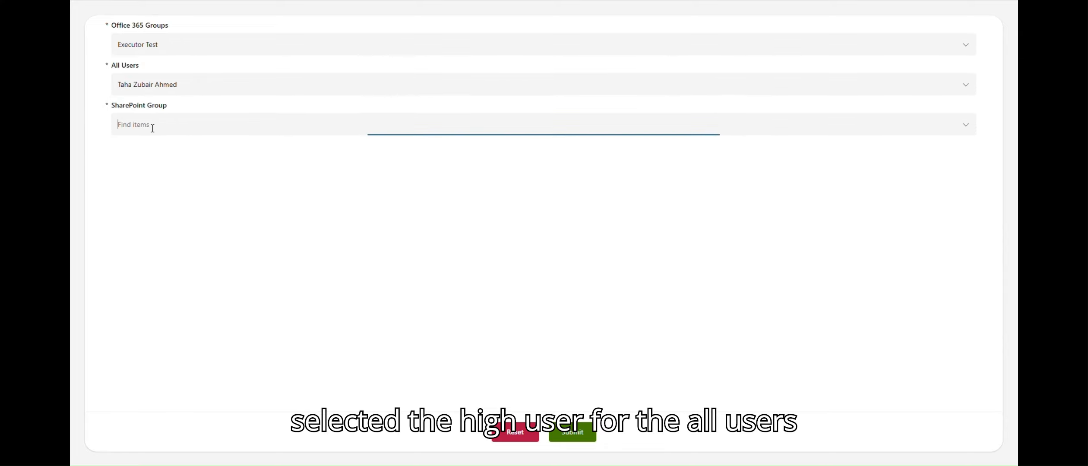
text(adv)
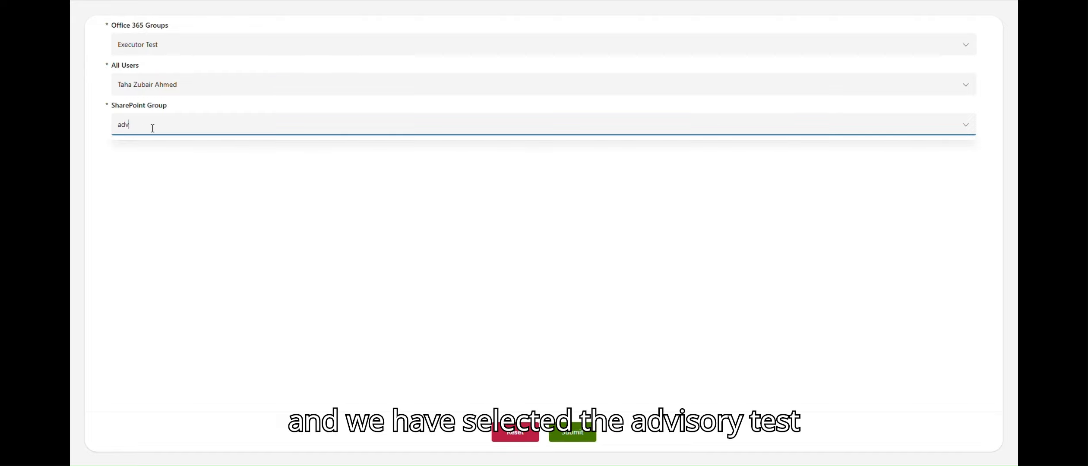
click(152, 139)
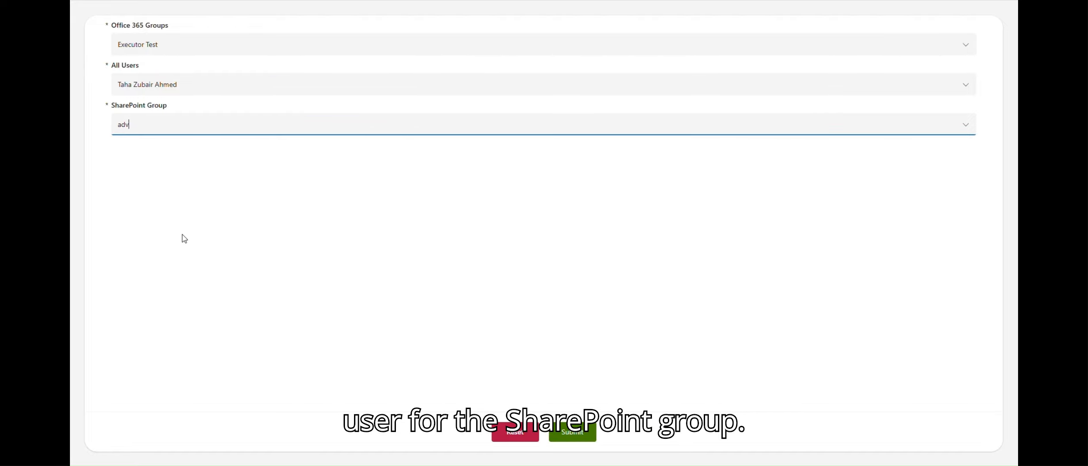
click(183, 236)
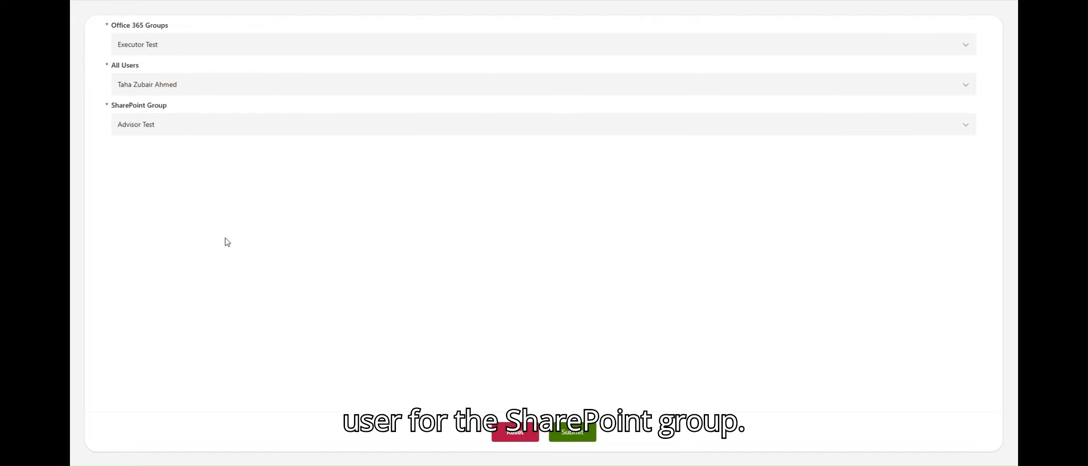
click(573, 434)
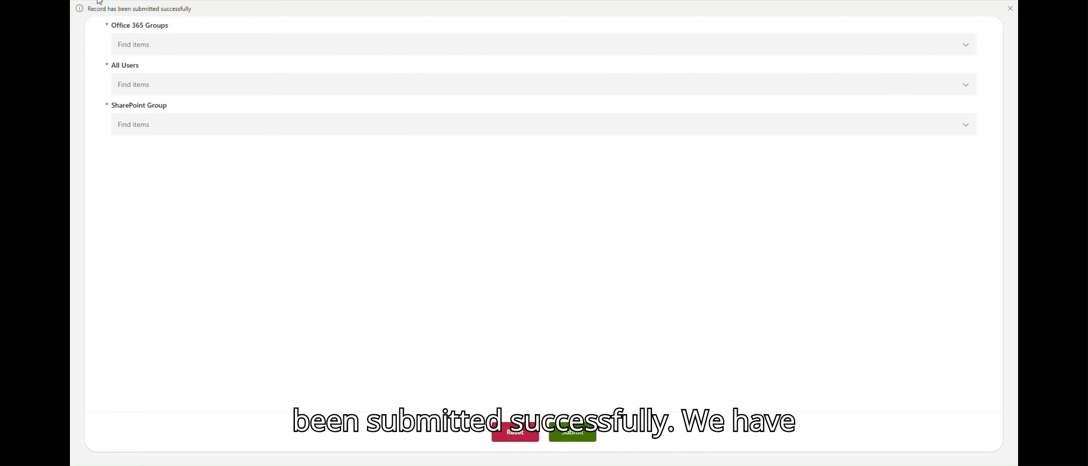